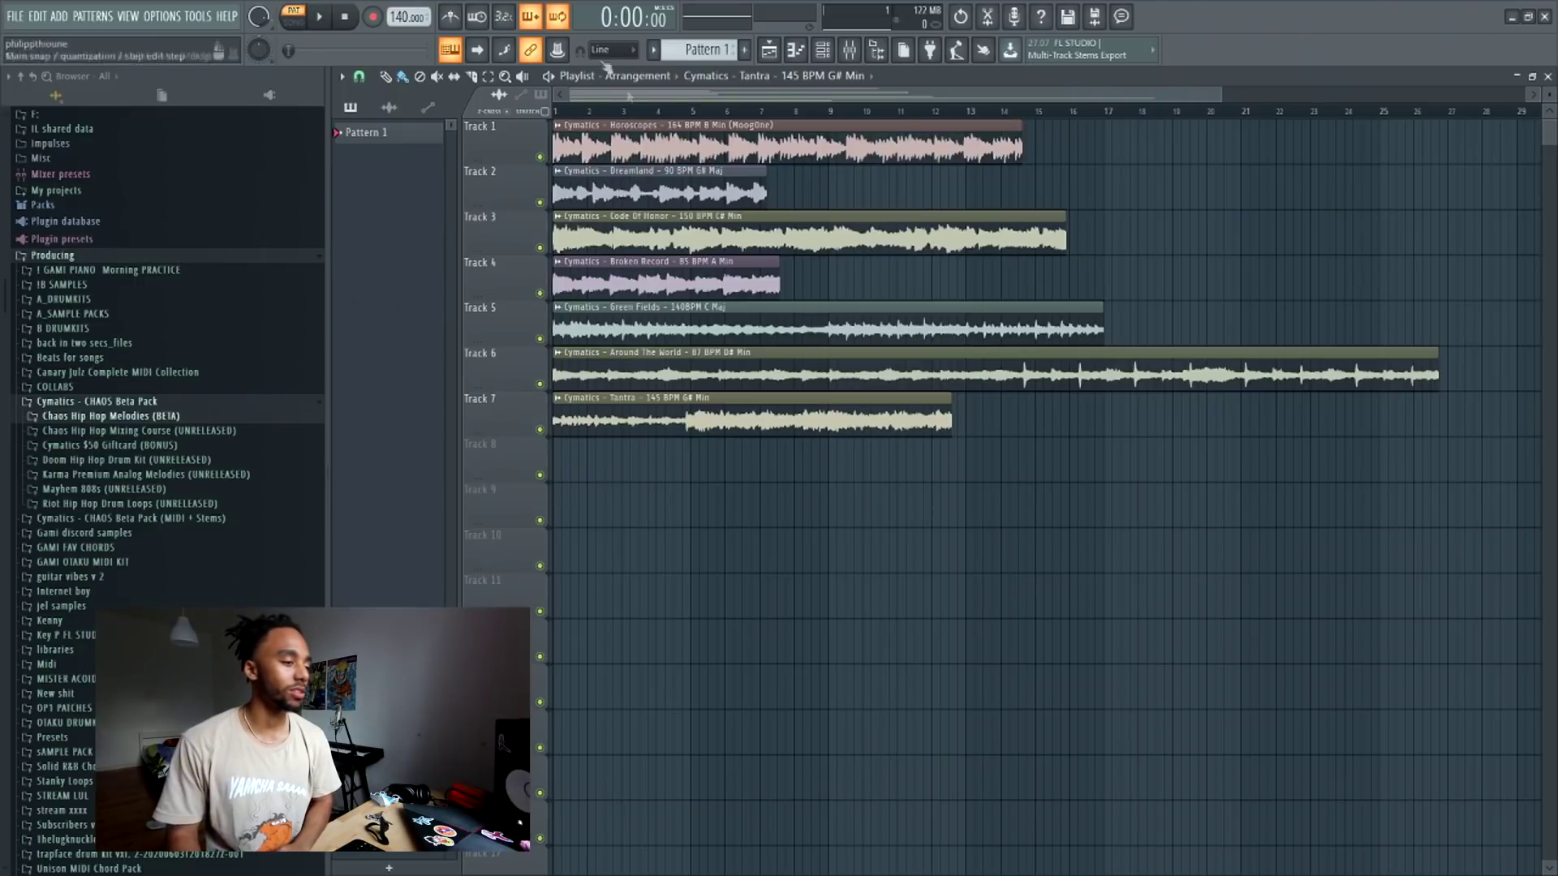
- Solo Track 1 in the playlist and play its melody loop
right_click(538, 151)
key("space")
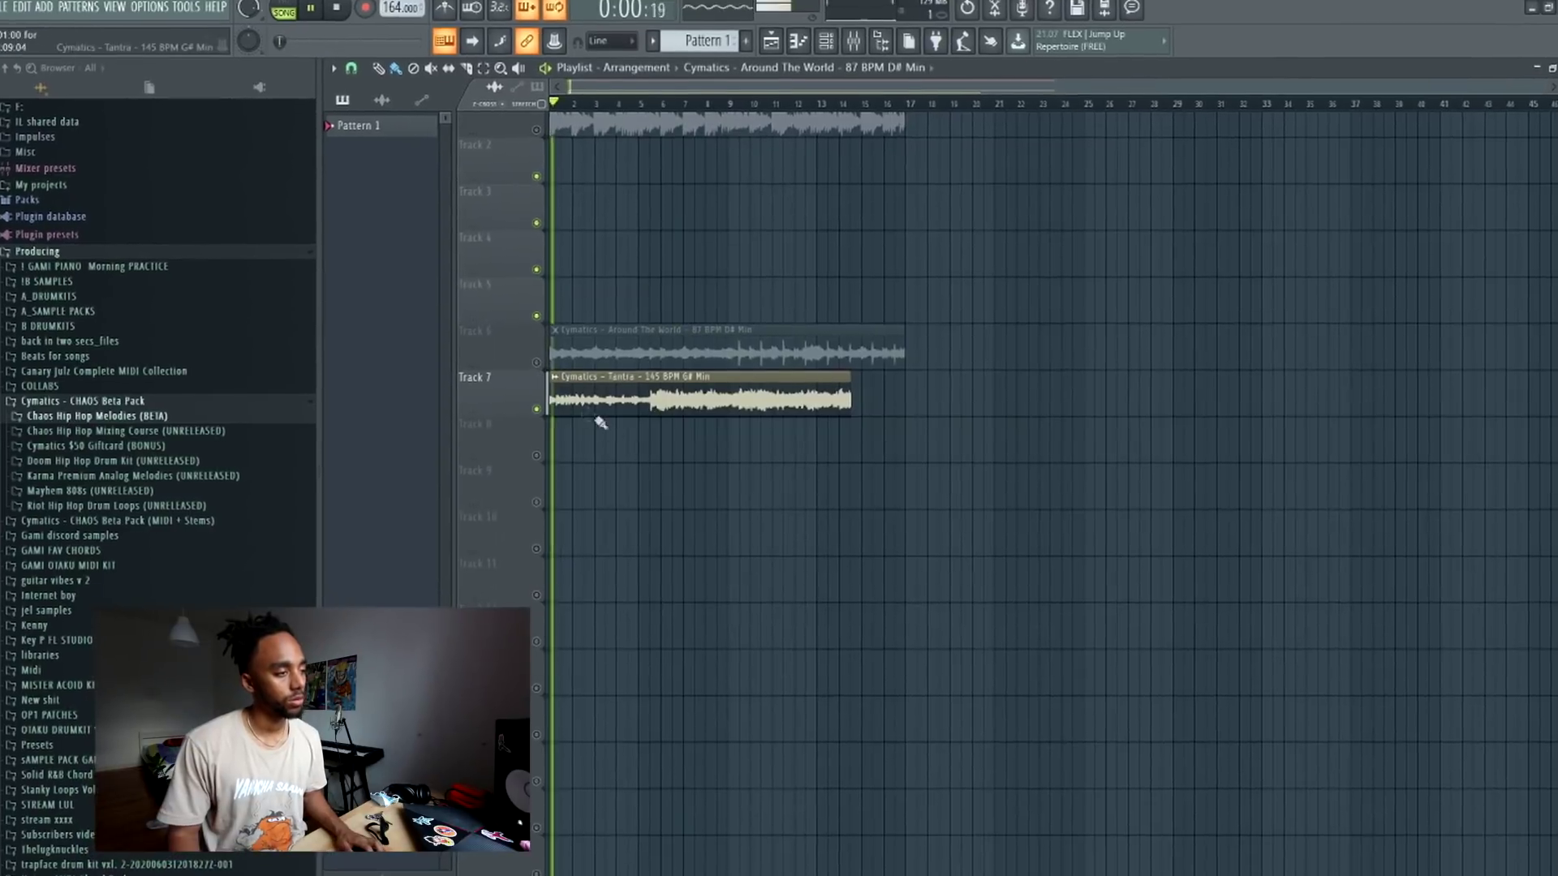
- Open the sample settings of the Cymatics - Tantra clip on Track 7 and move the settings window clear of the clip
double_click(722, 396)
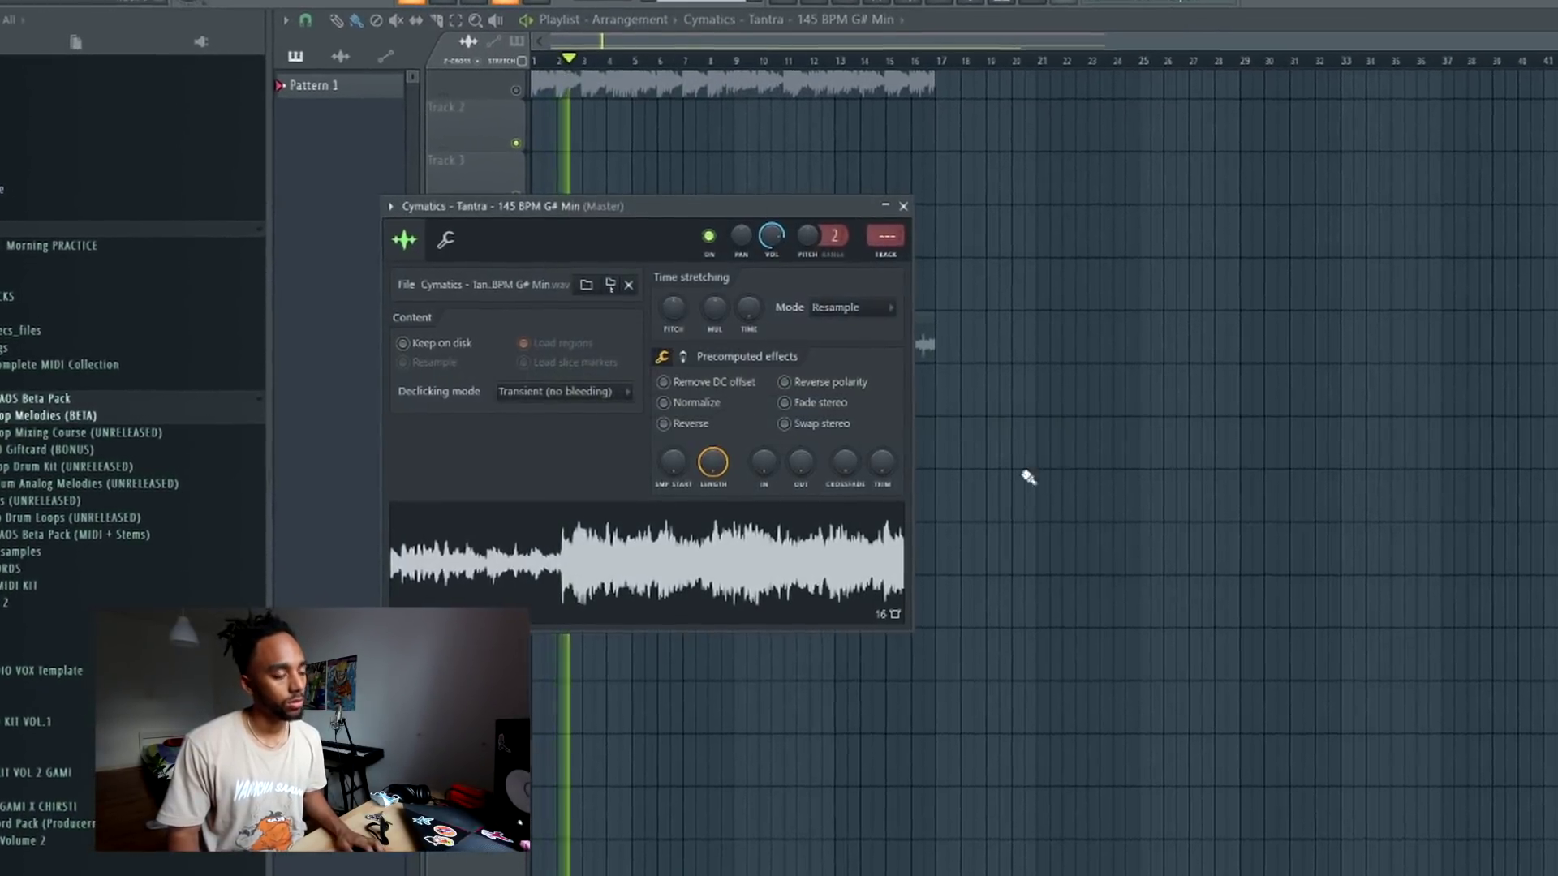
right_click(1019, 477)
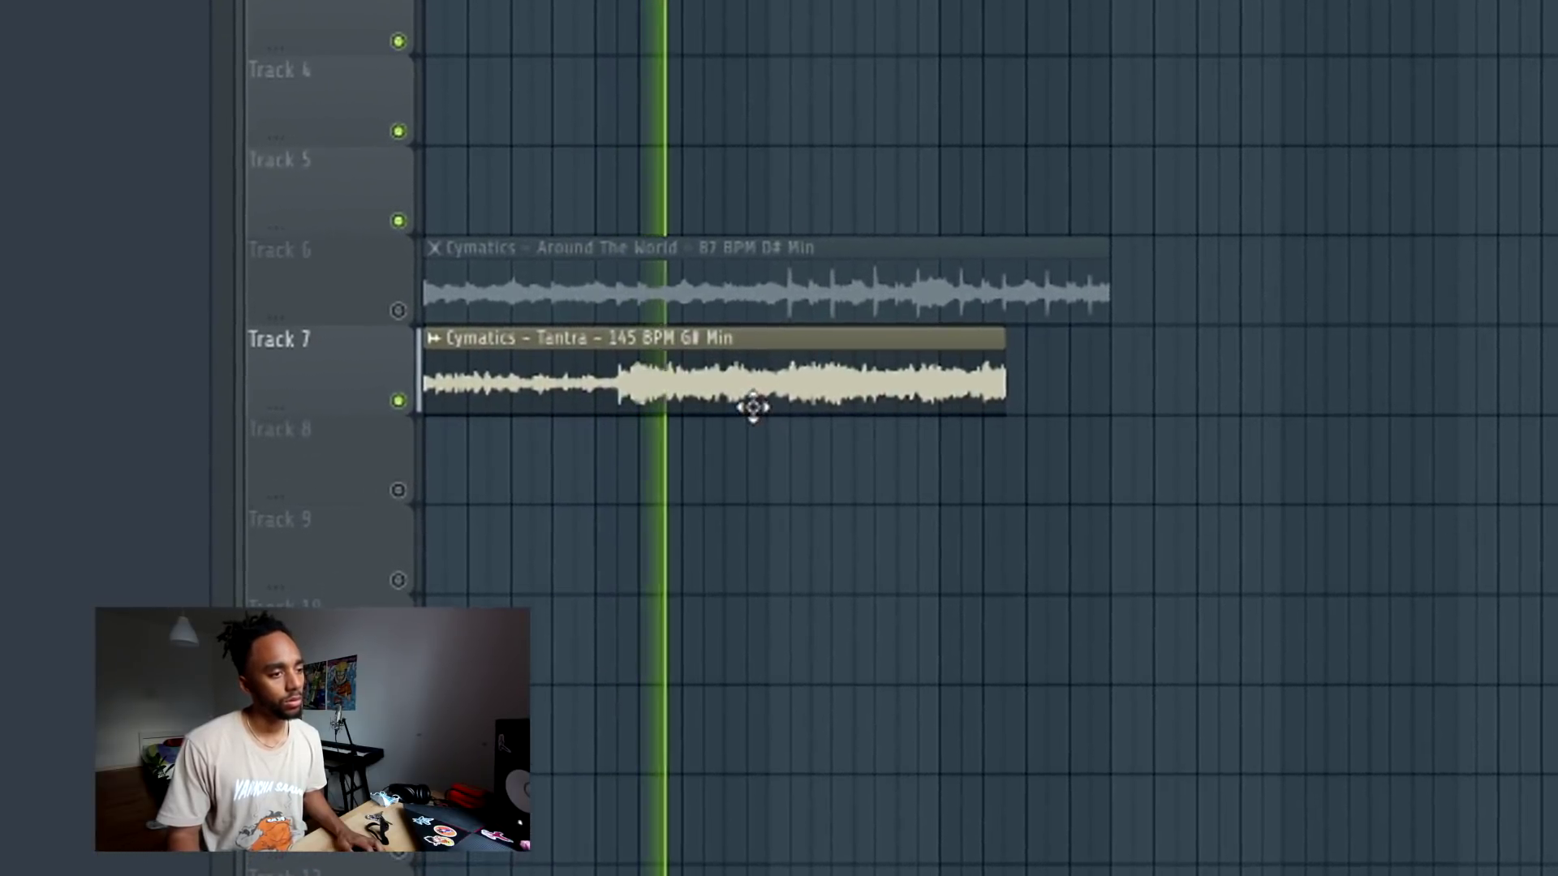
double_click(752, 412)
left_click_drag(937, 51, 1557, 268)
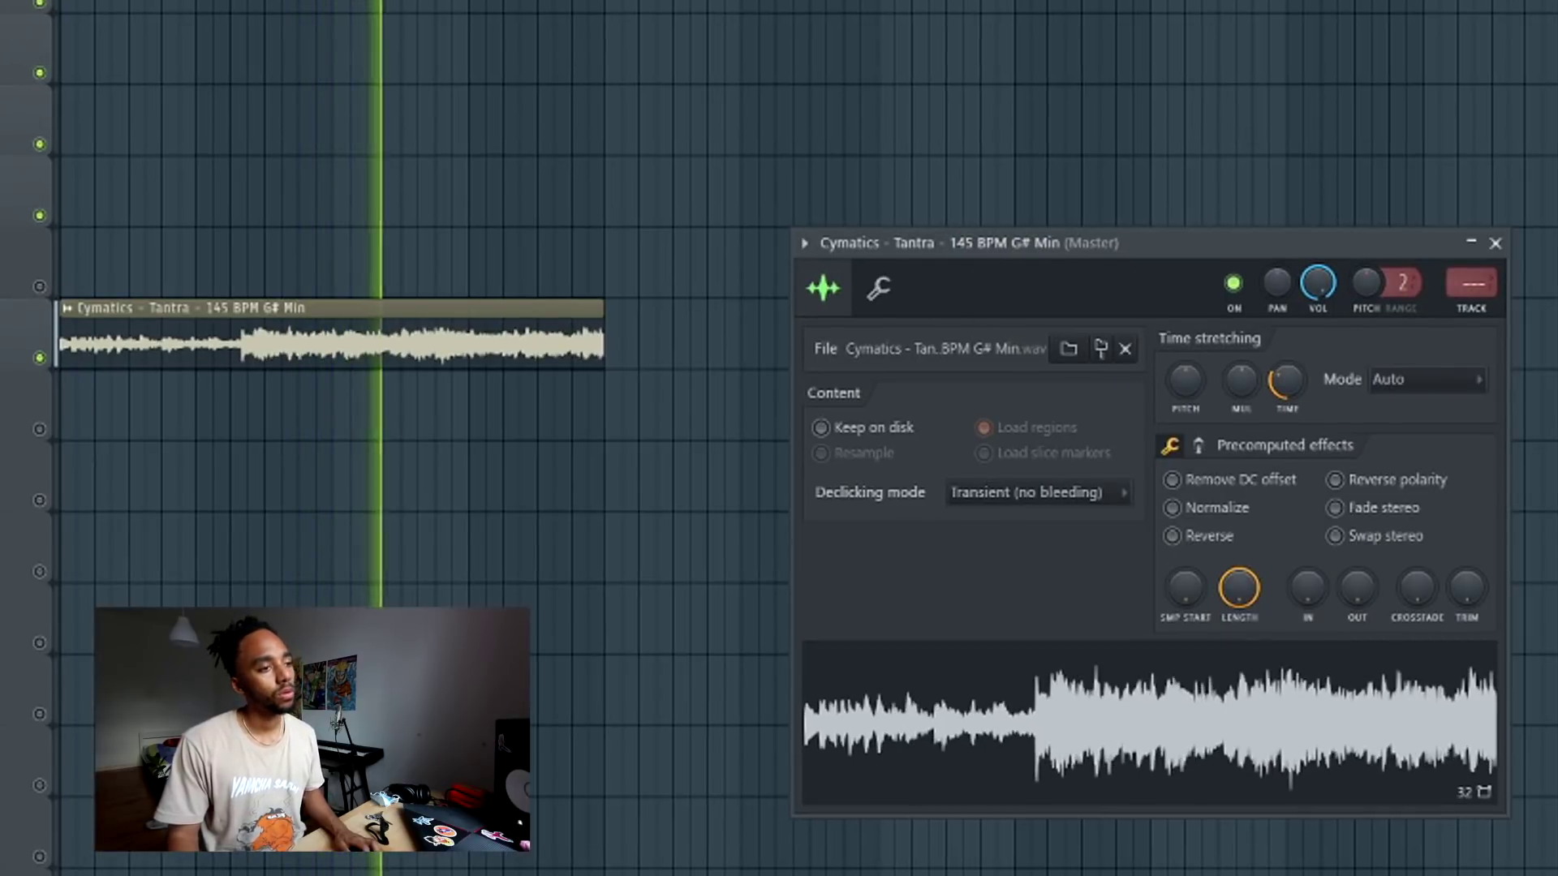
- Collapse the Cymatics - CHAOS Beta Pack folder in the browser and open the one with MIDI + Stems
key("F6")
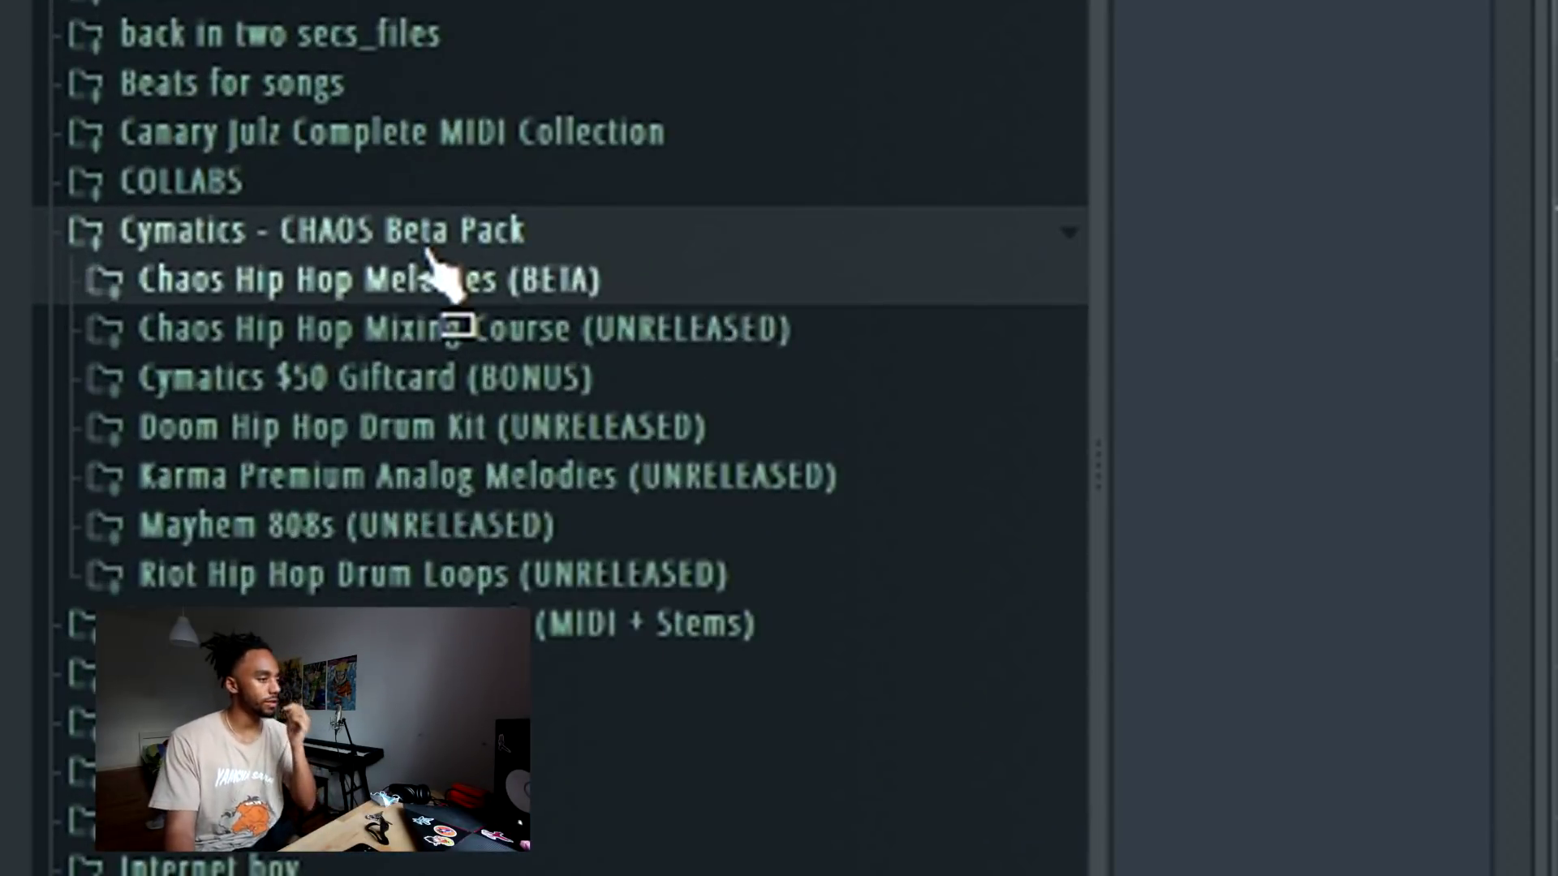
left_click(324, 230)
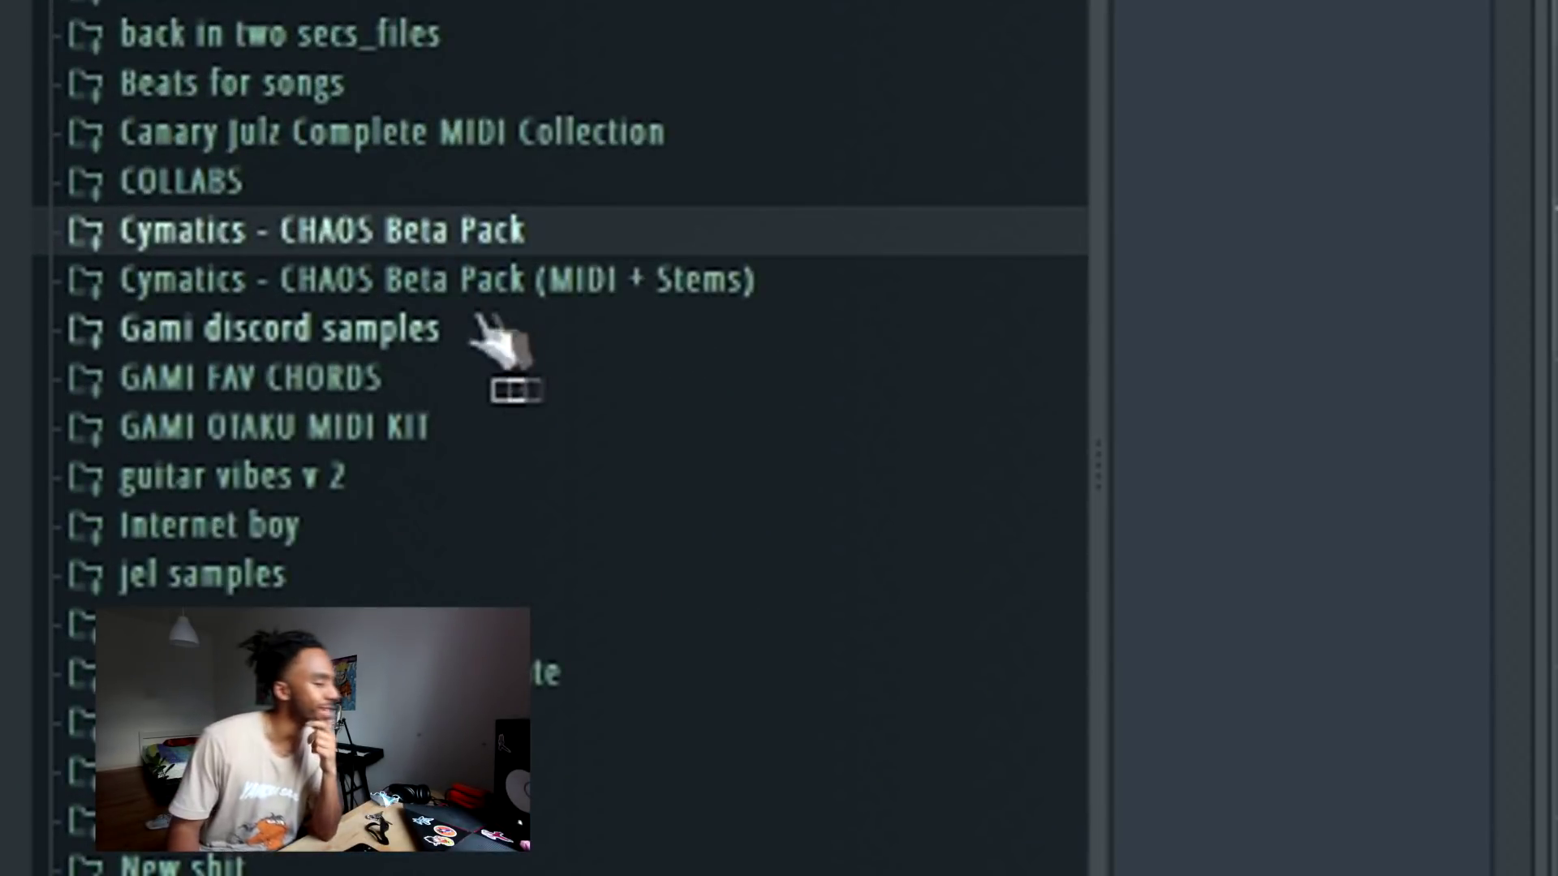
left_click(537, 302)
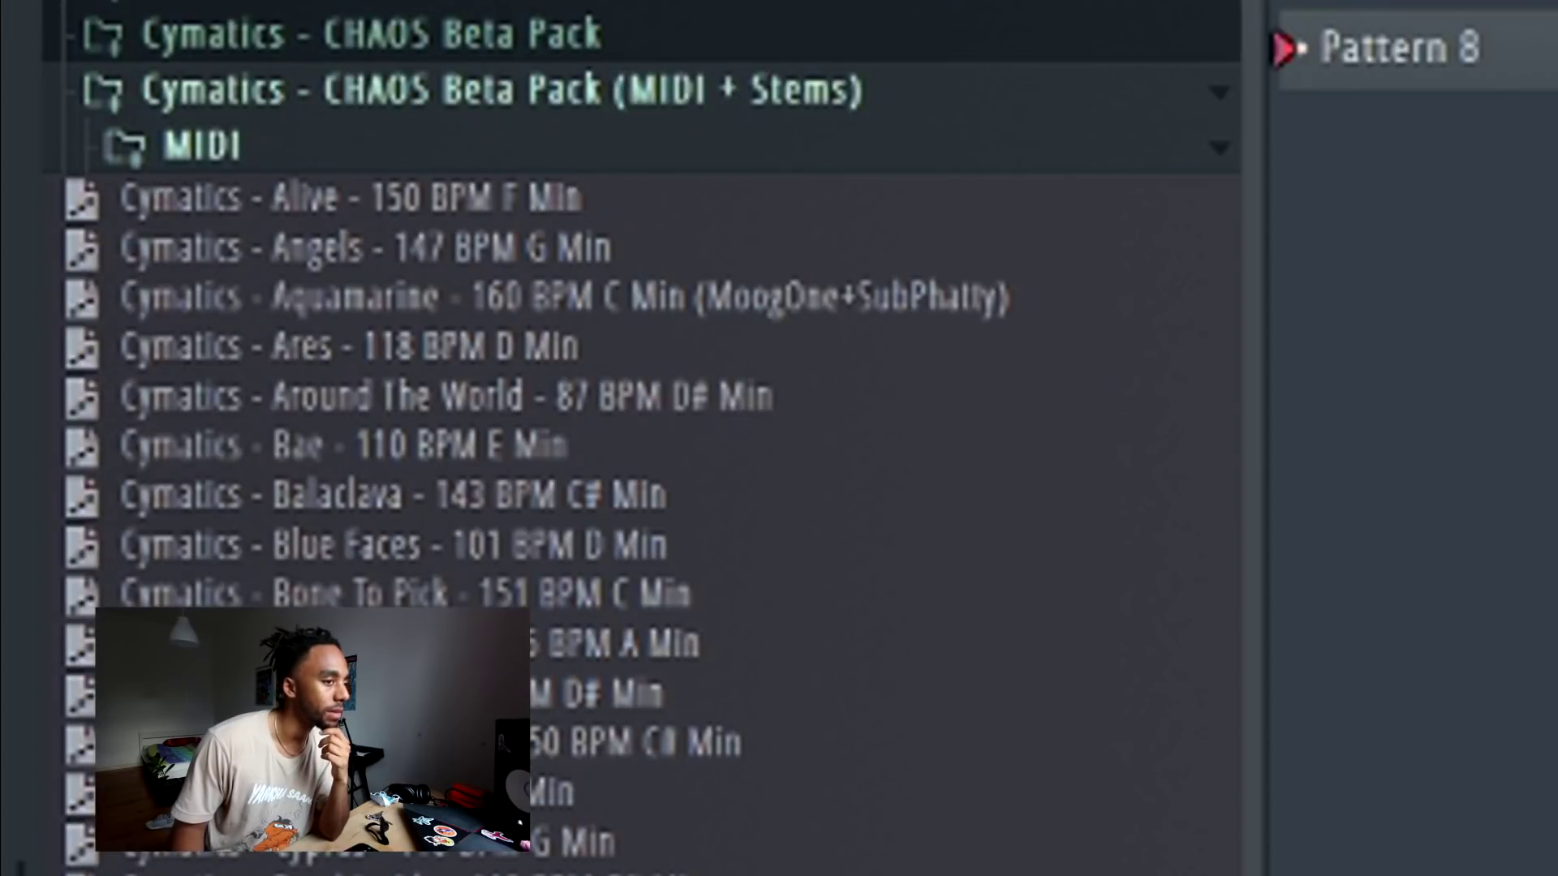
- Add an Ample Guitar G II channel and select all of its melody notes in the piano roll
key("F6")
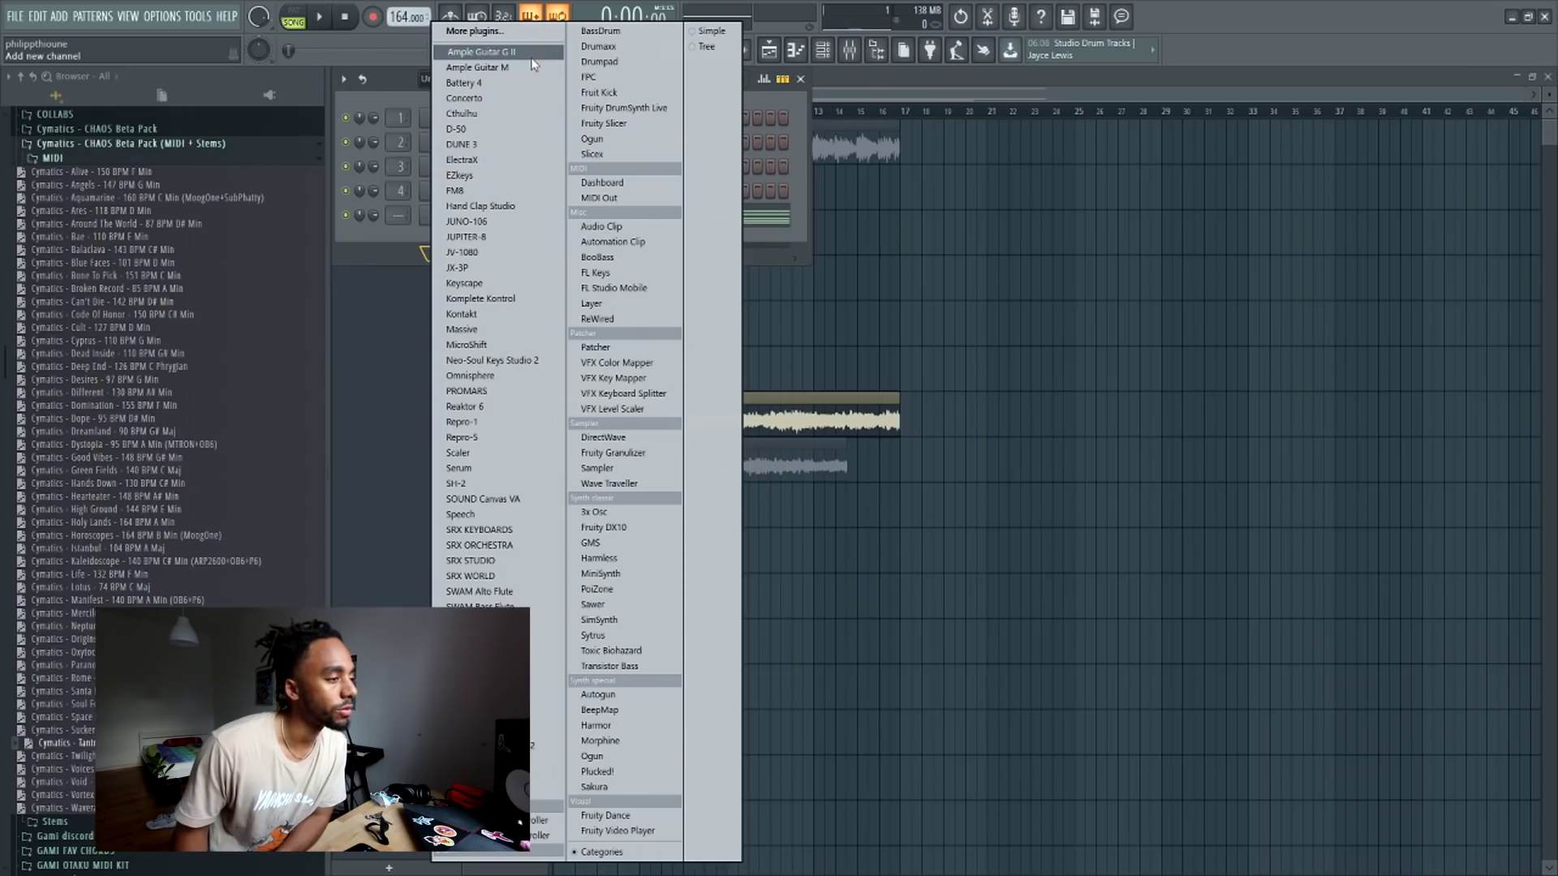
left_click(531, 55)
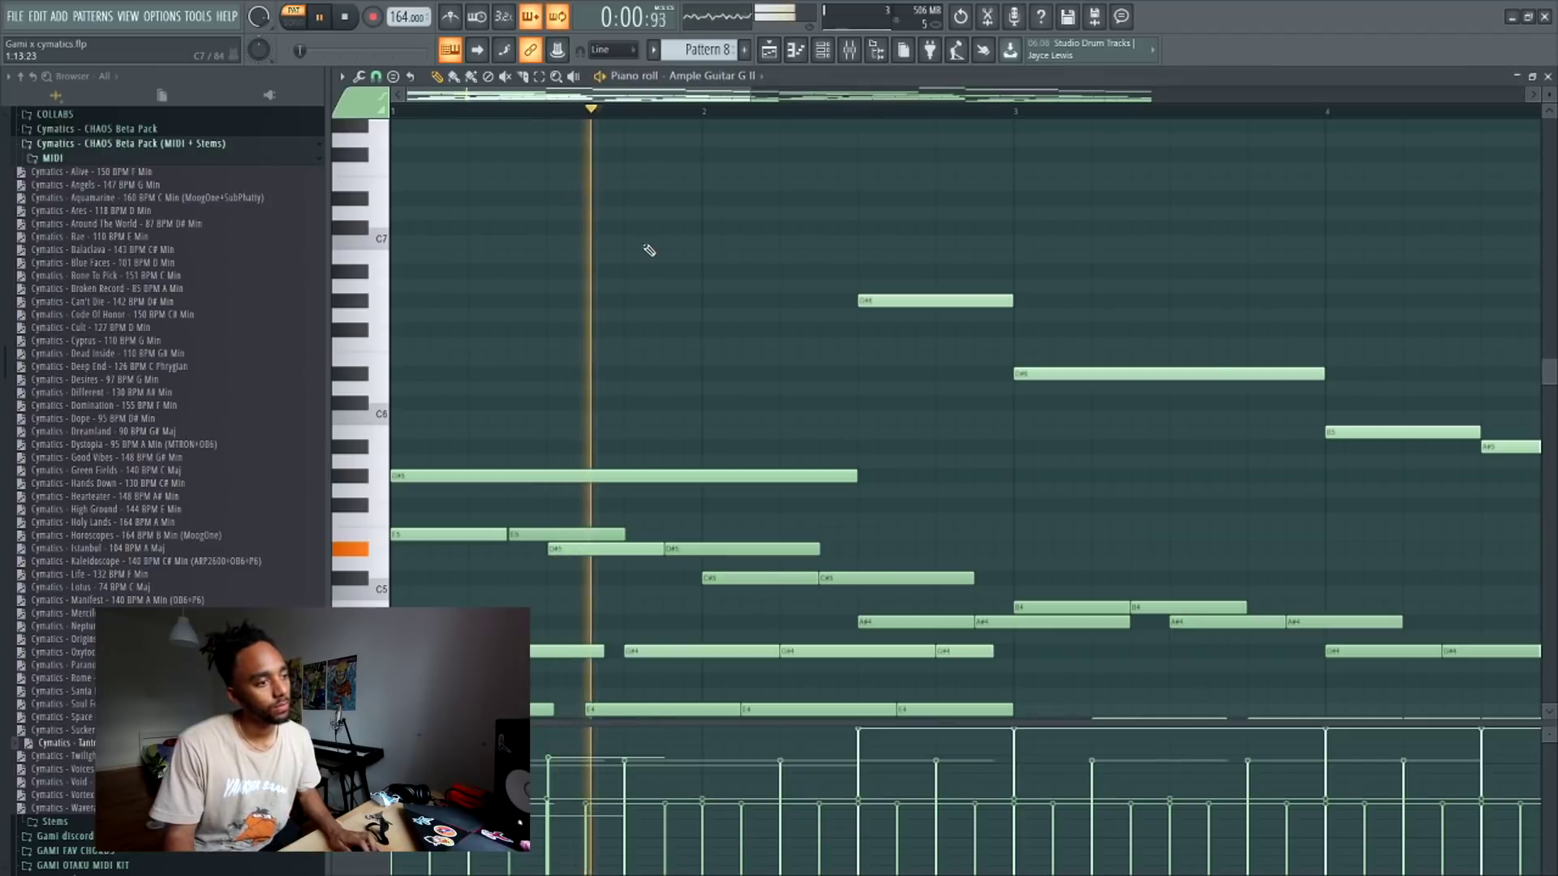
scroll(633, 386, "down", 3)
scroll(624, 385, "down", 7)
scroll(805, 536, "up", 3)
scroll(820, 503, "up", 2)
key("ctrl+a")
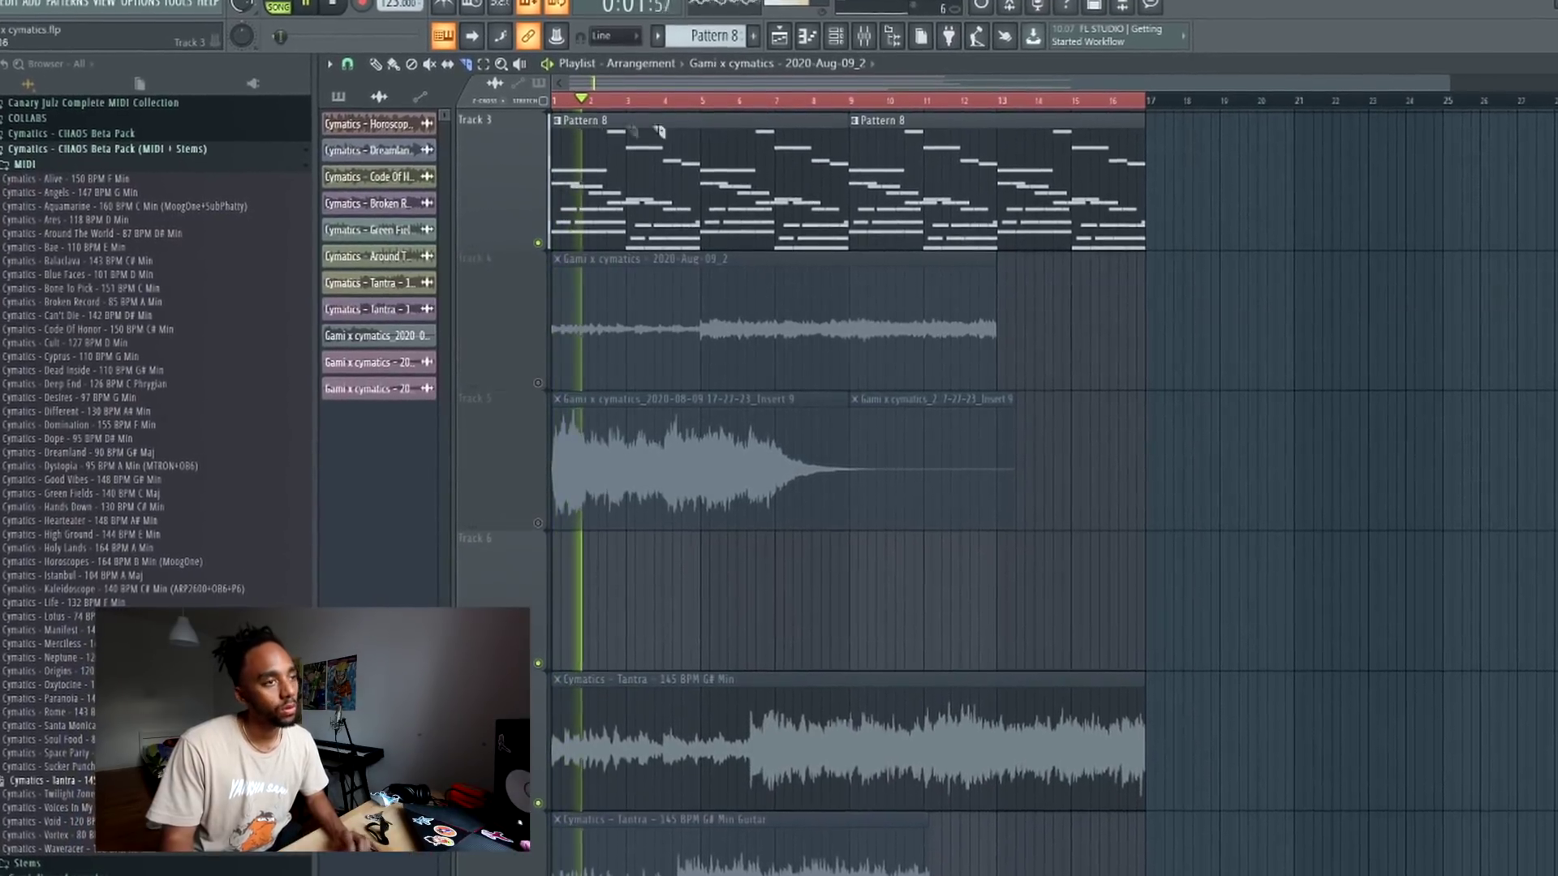
- Show the channel rack with its channel filter set to All
left_click(836, 37)
left_click(481, 67)
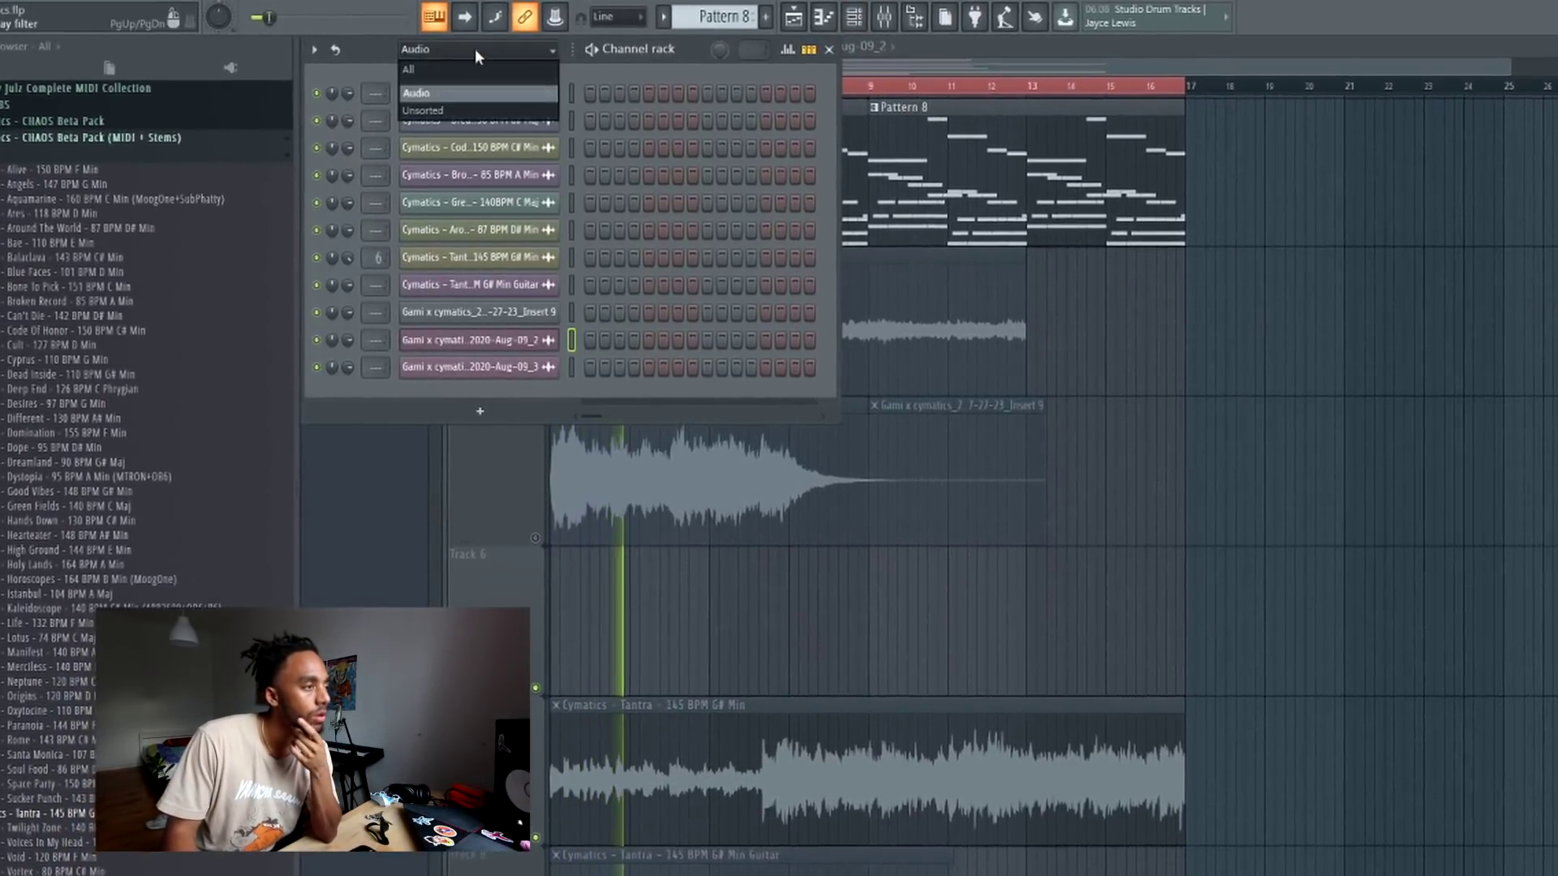
left_click(430, 69)
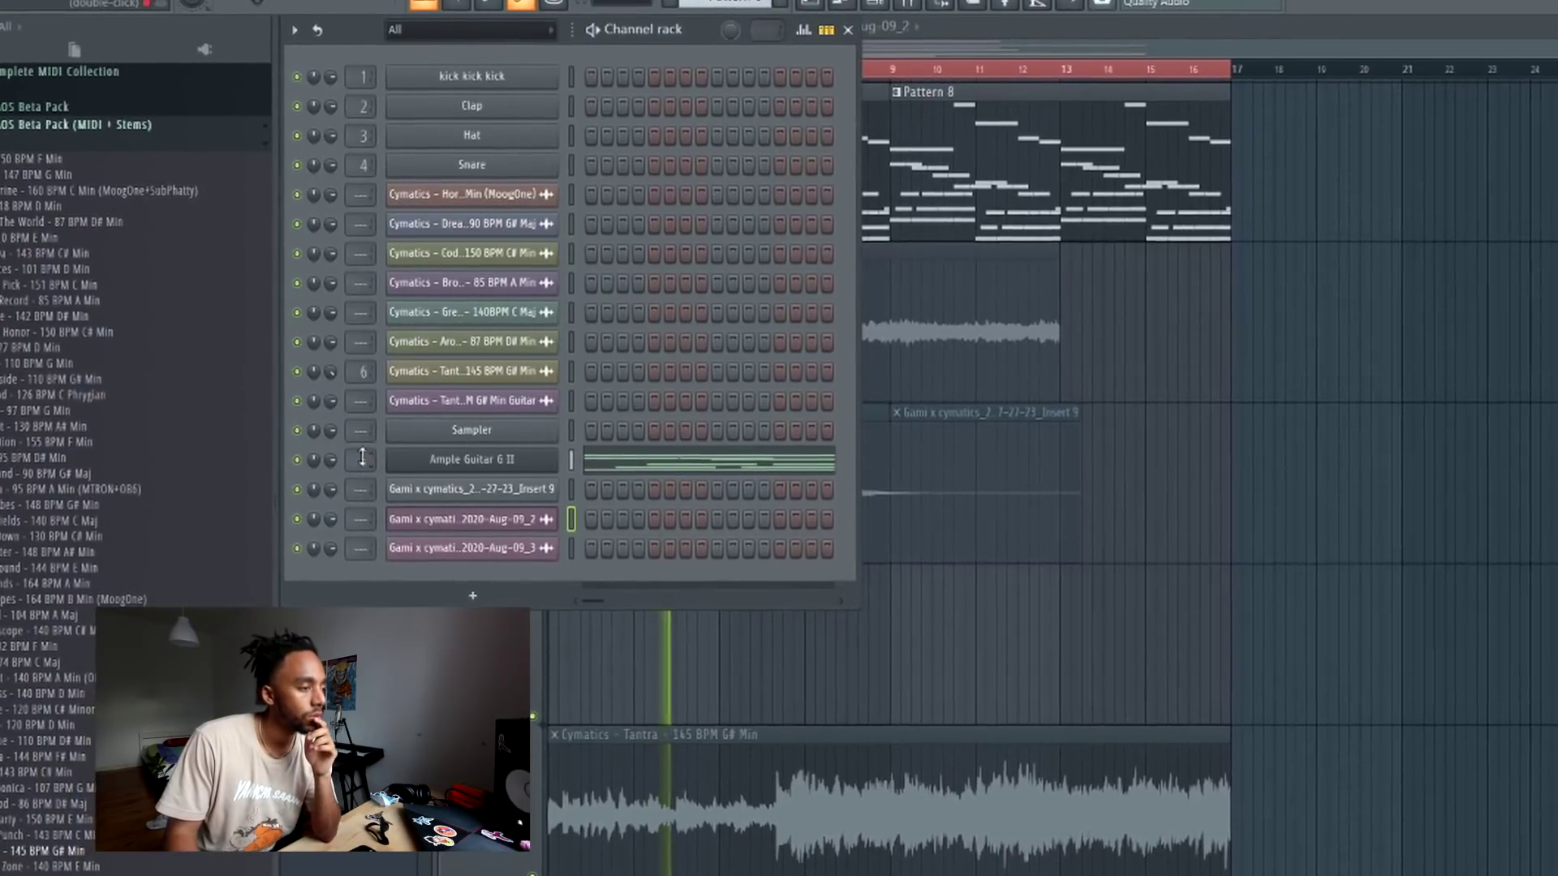
- Insert Fruity Parametric EQ 2 on the Ample Guitar's mixer track and lower one of its bands
key("F9")
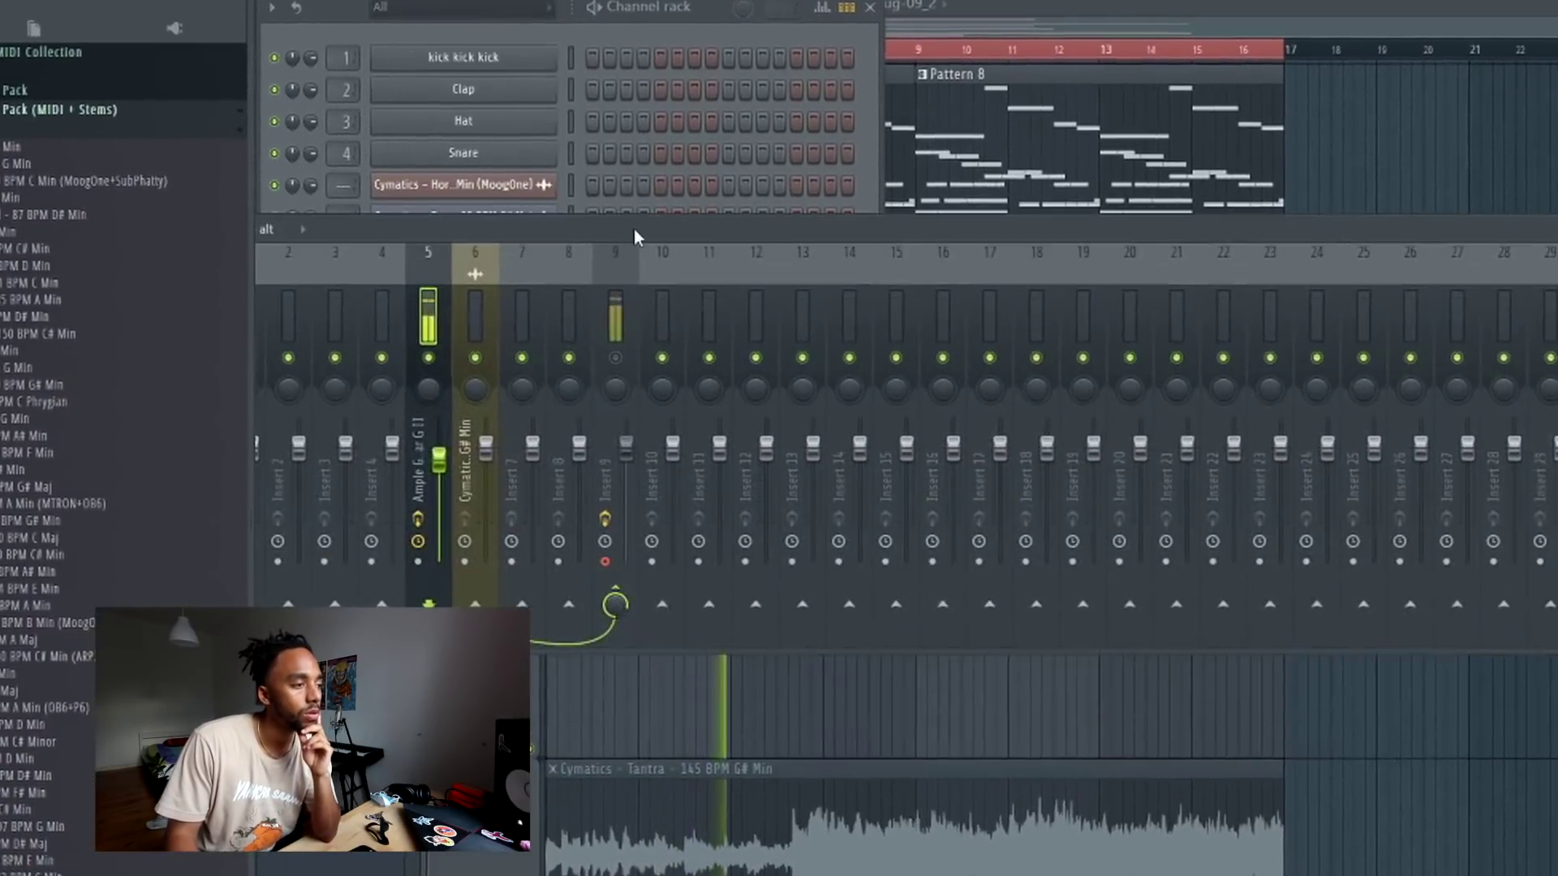
left_click(1551, 325)
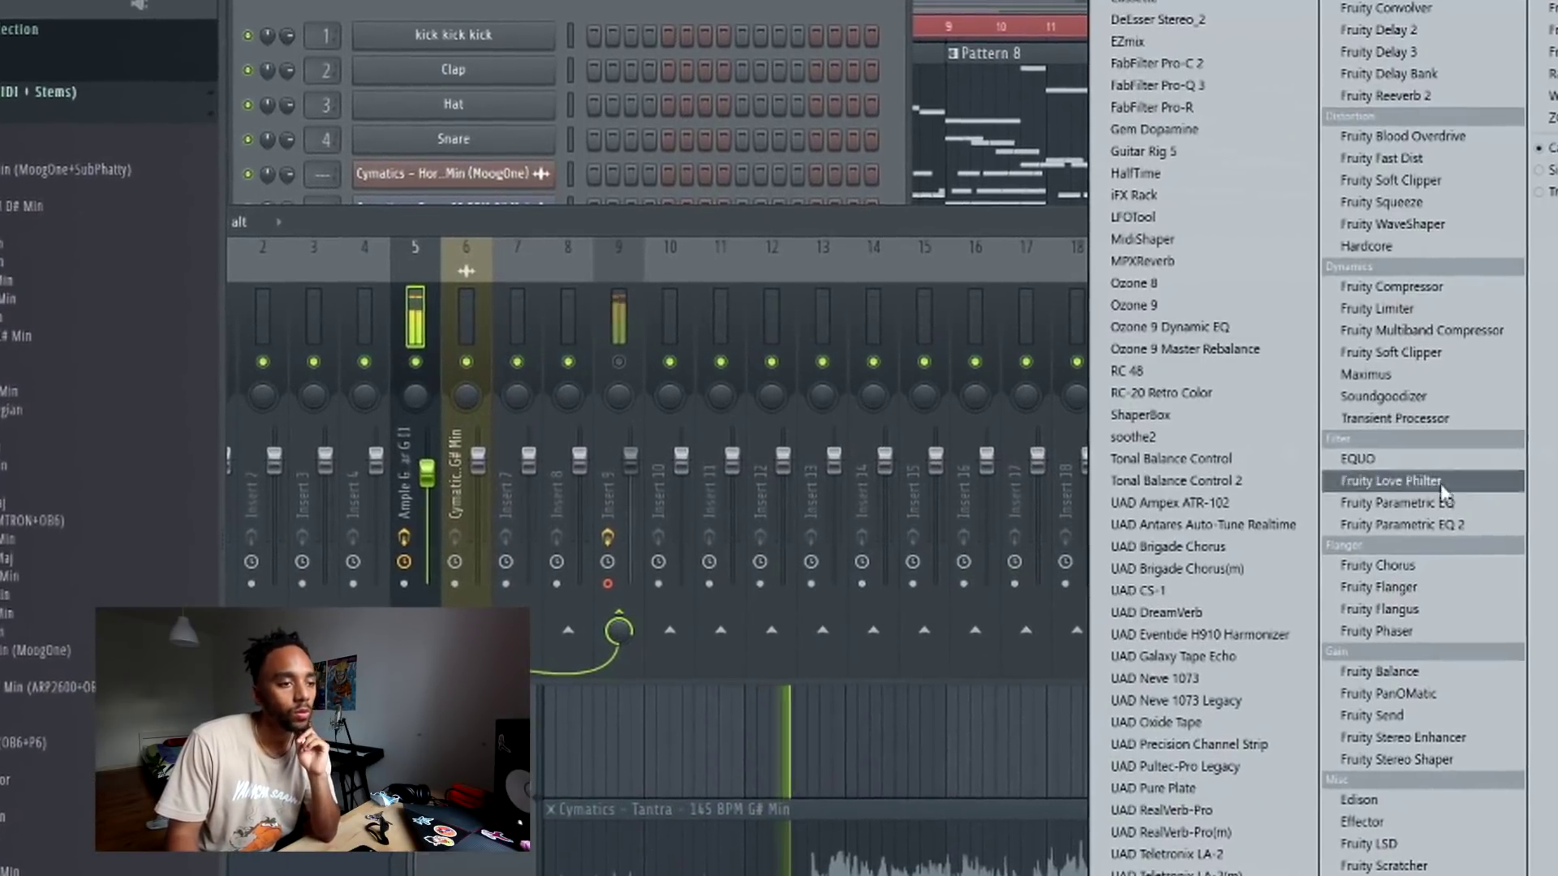
left_click(1401, 524)
left_click_drag(651, 338, 668, 372)
scroll(666, 361, "down", 5)
- Open the Ample Guitar G II instrument from the channel rack
left_click(672, 8)
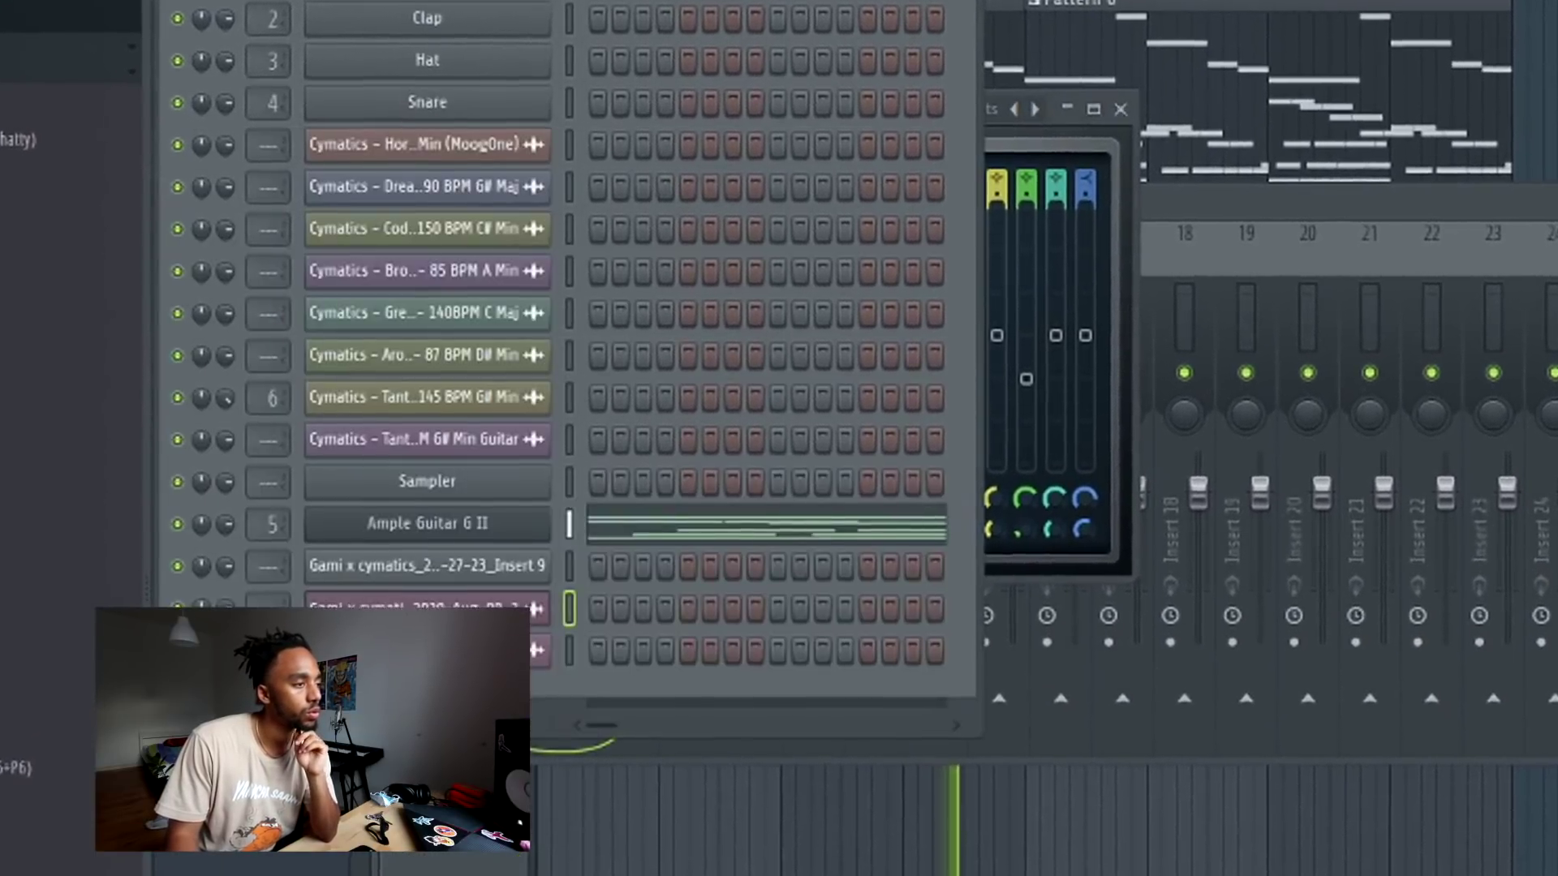
left_click(445, 527)
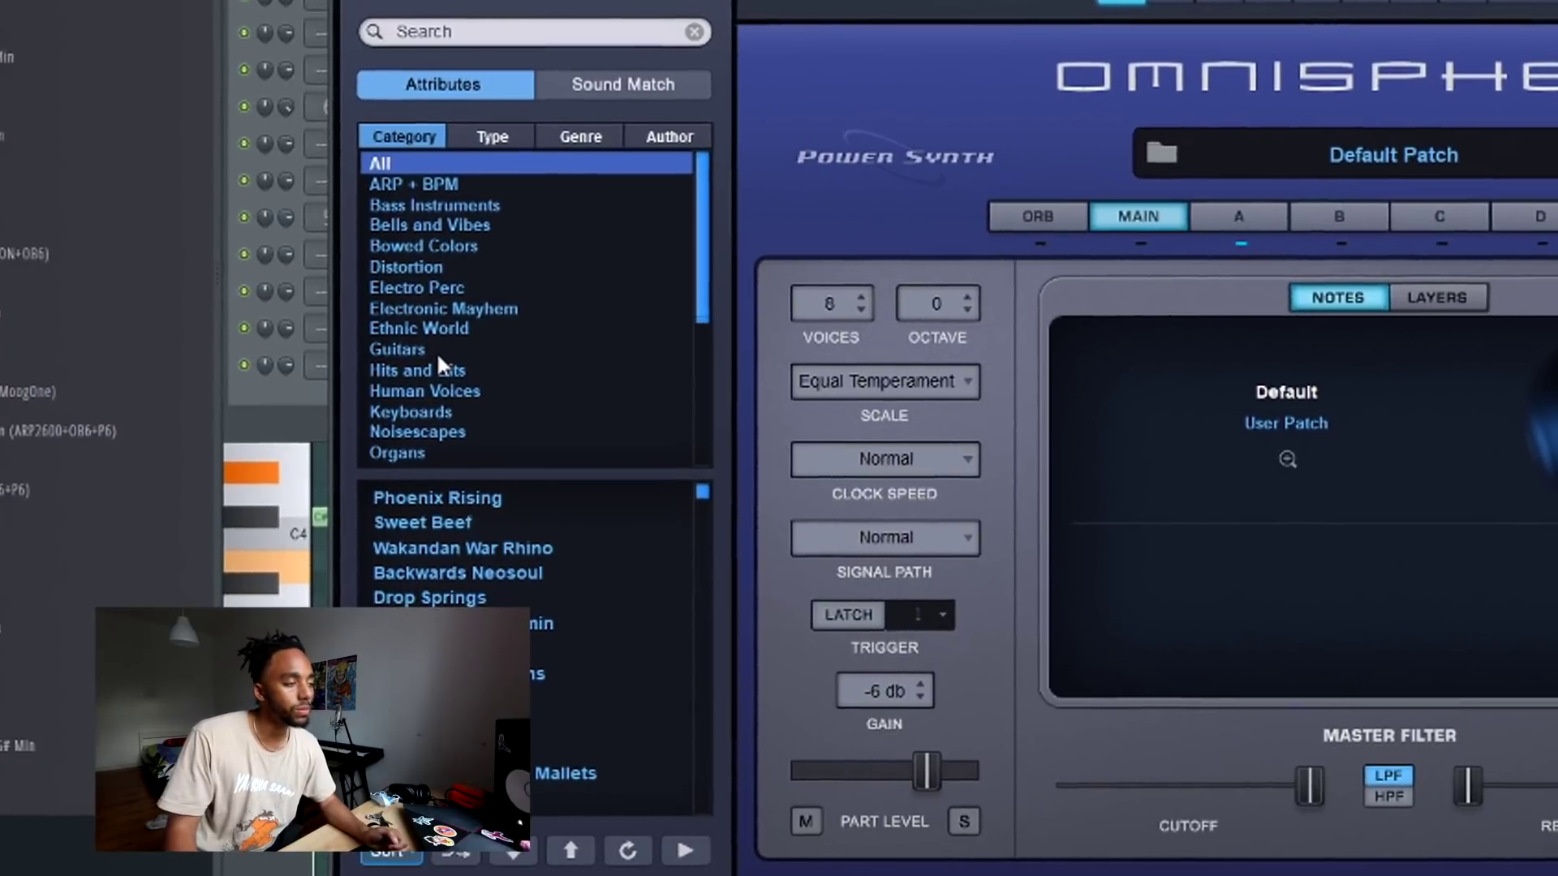
- Filter the Omnisphere patches to the Bowed Colors category, browse through them and choose a bowed patch
left_click(470, 246)
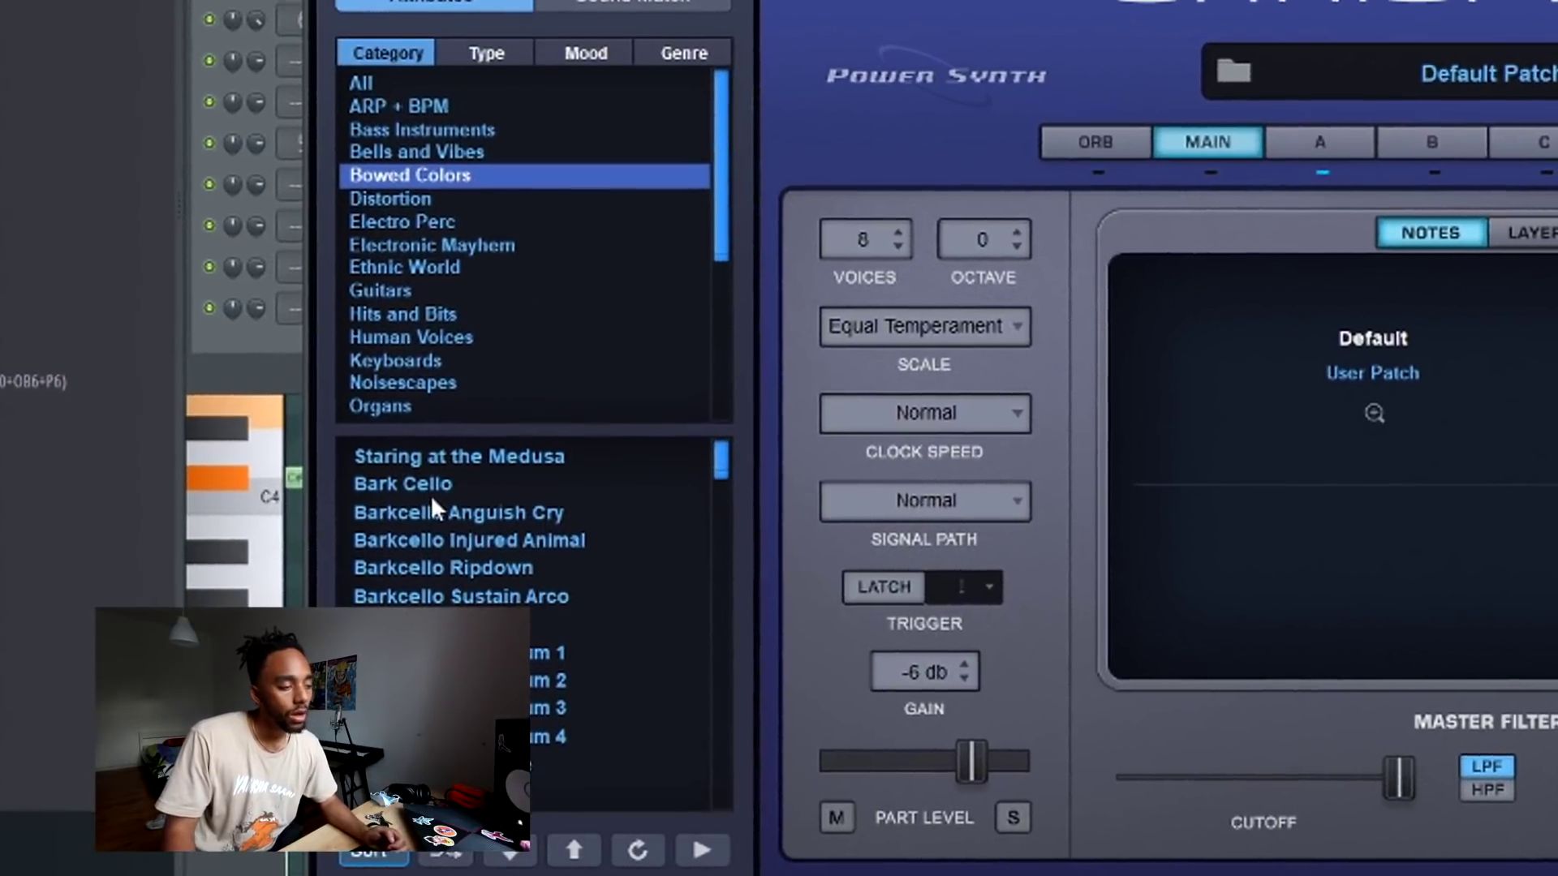
scroll(431, 500, "down", 8)
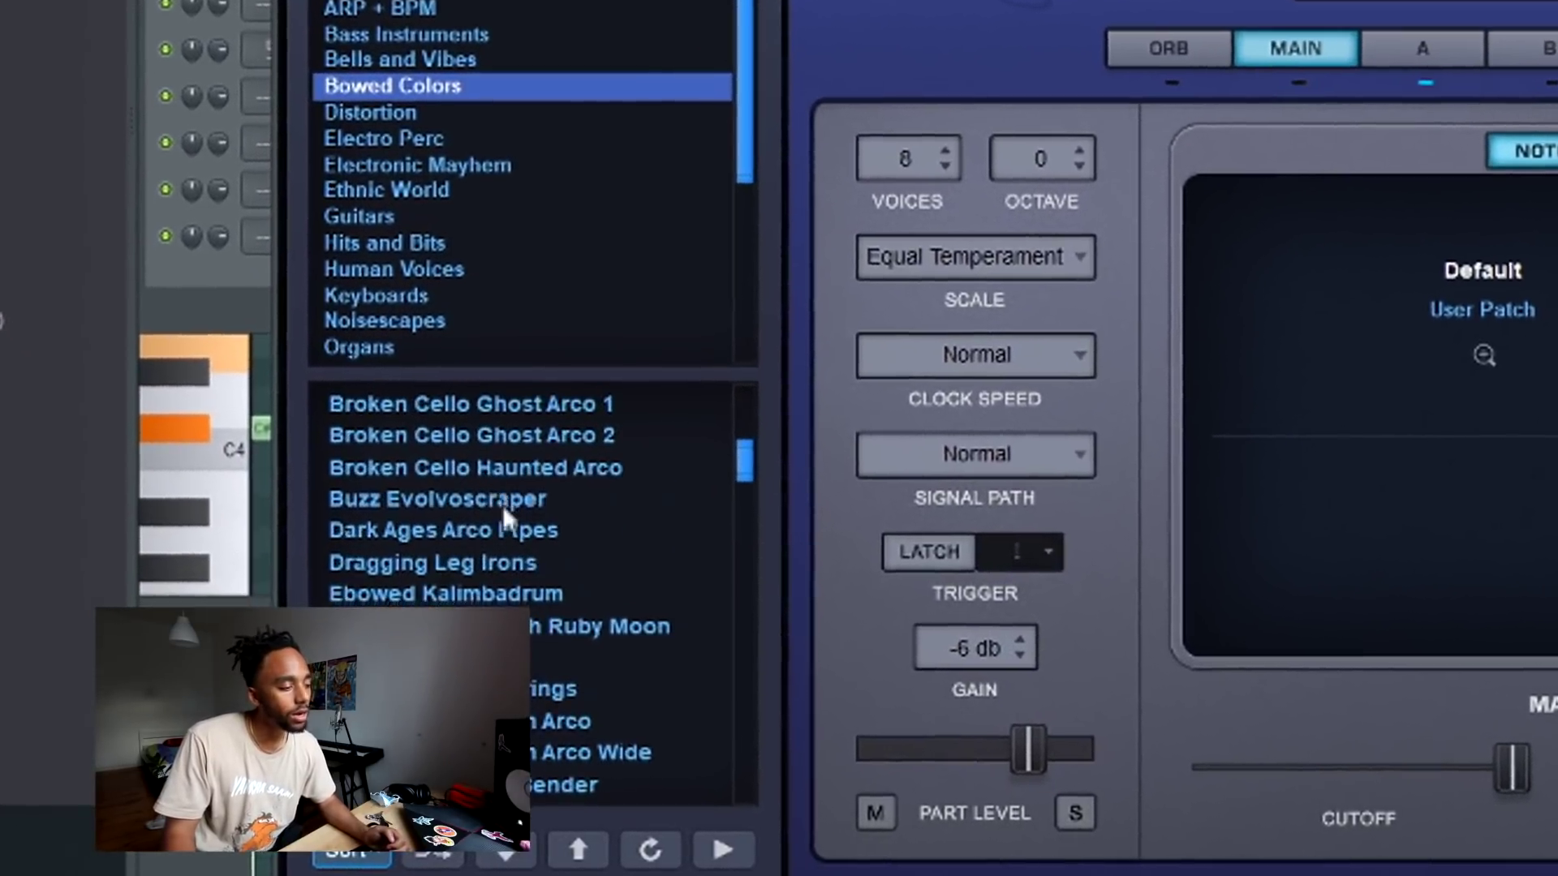
scroll(497, 499, "down", 6)
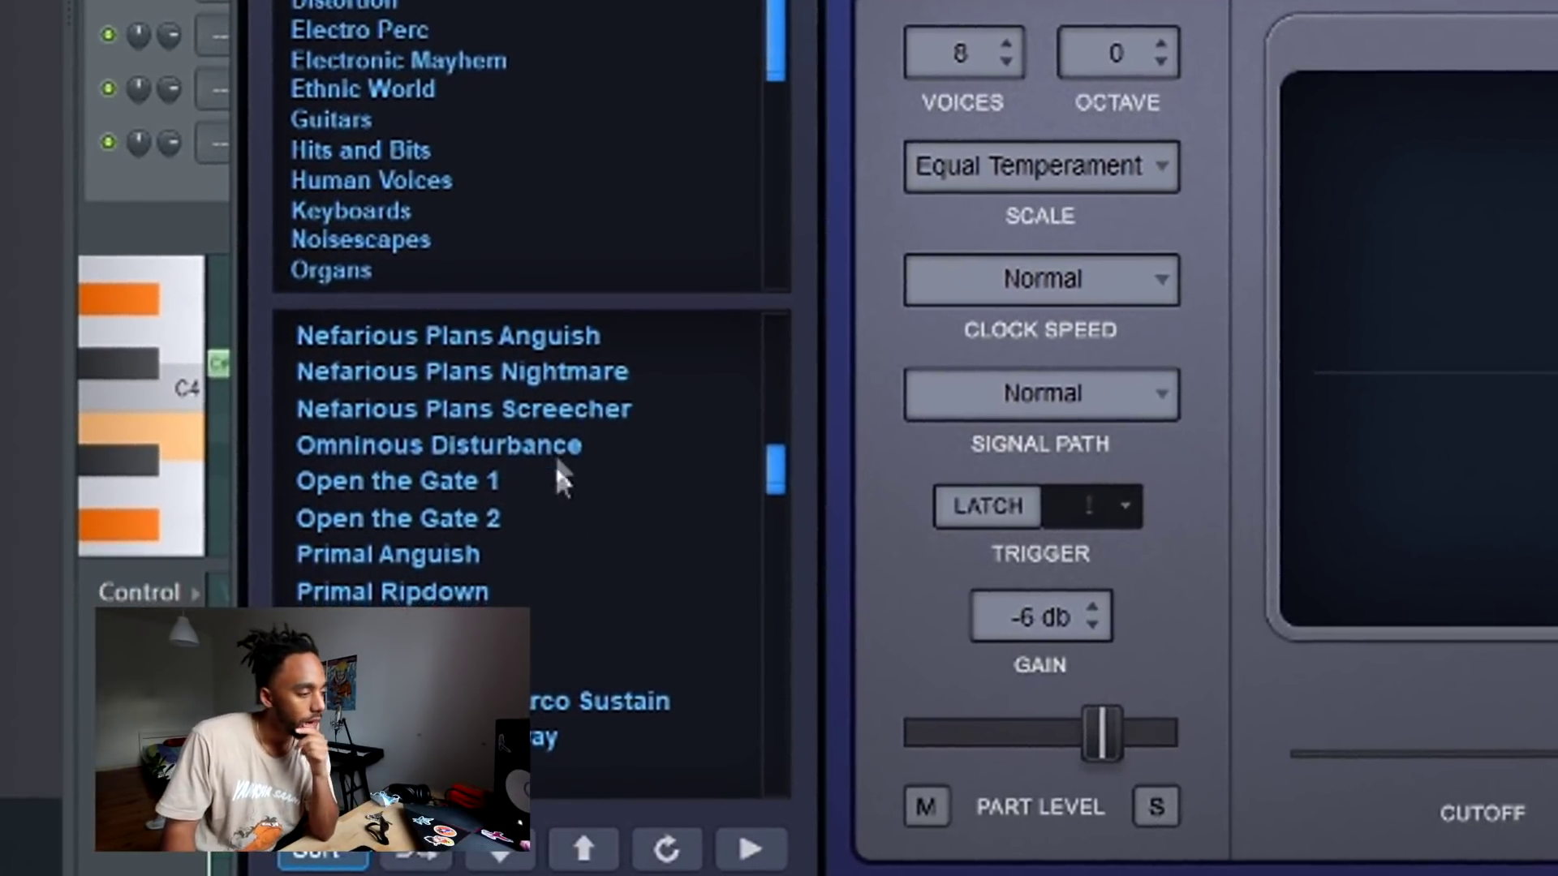
scroll(571, 528, "down", 4)
scroll(602, 519, "down", 4)
scroll(786, 493, "down", 8)
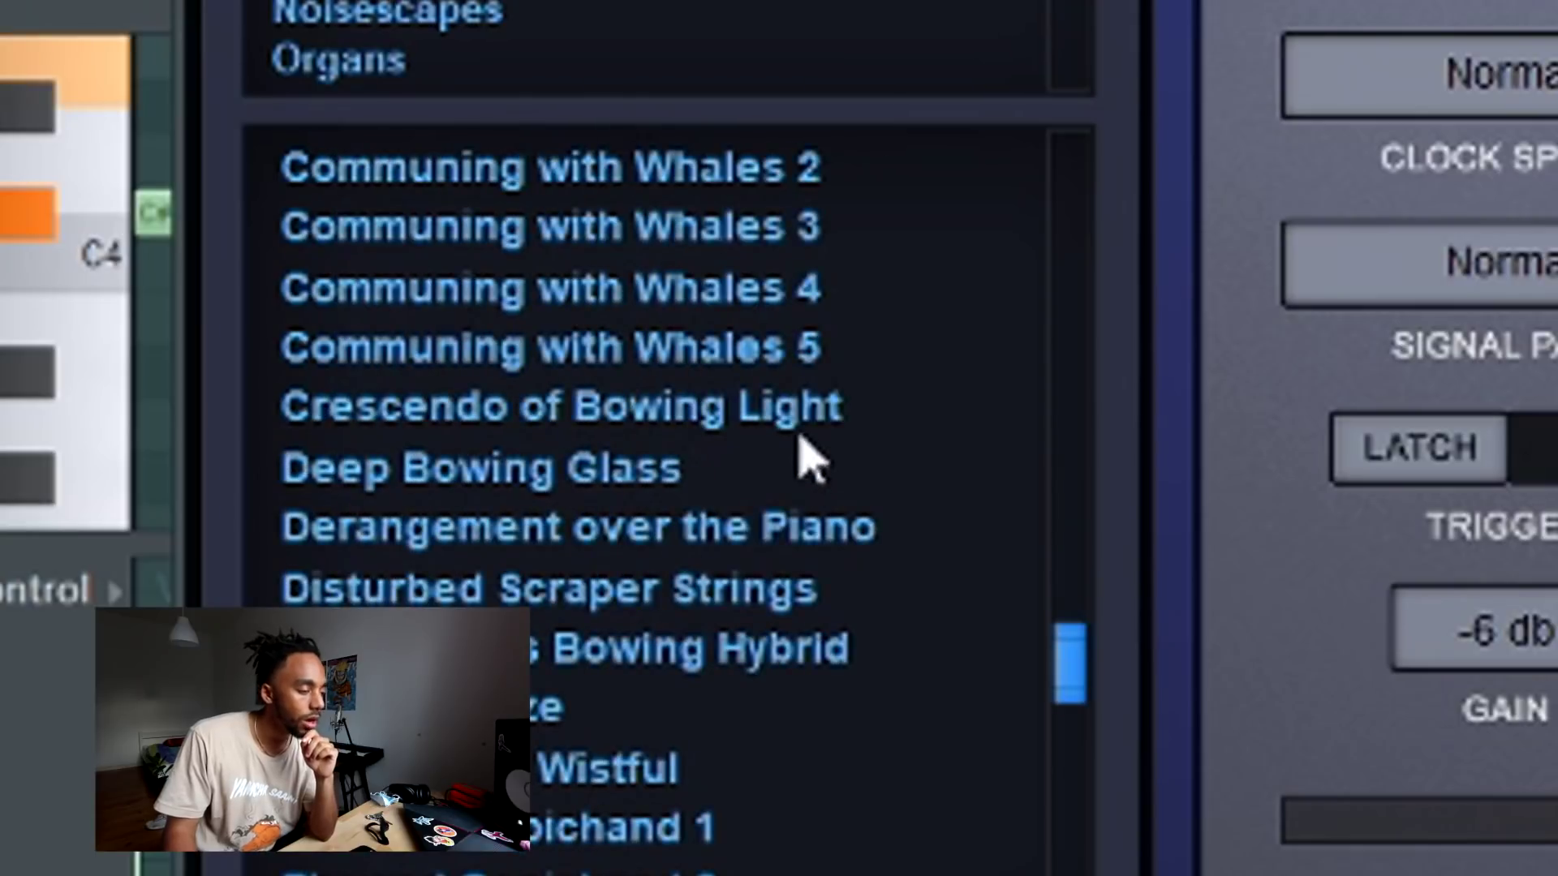
scroll(800, 474, "down", 6)
scroll(806, 487, "up", 1)
scroll(808, 487, "down", 1)
scroll(807, 487, "down", 6)
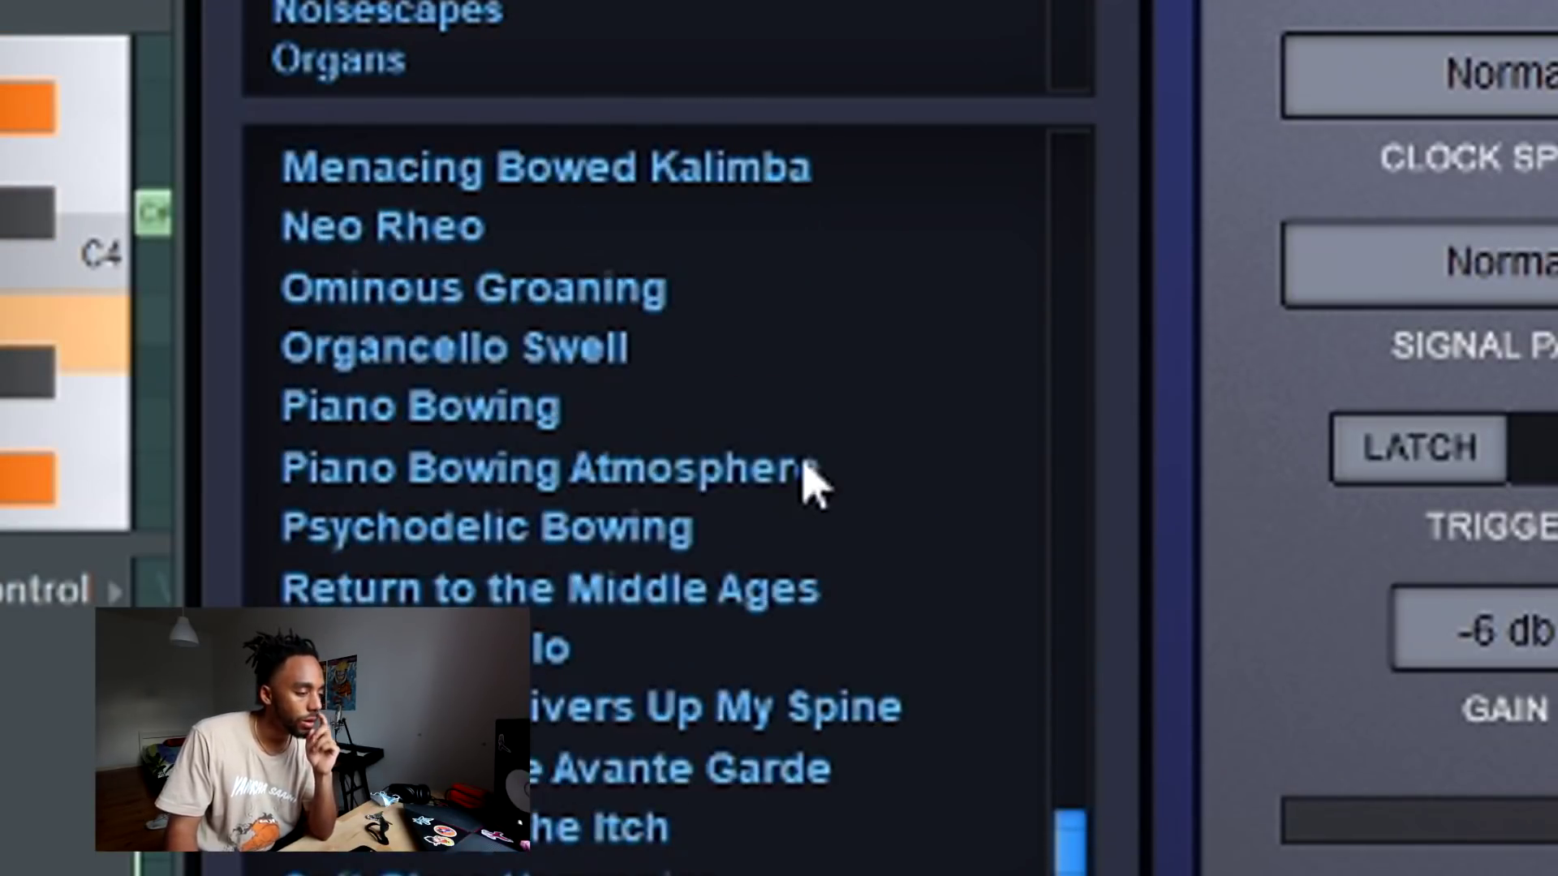
left_click(604, 423)
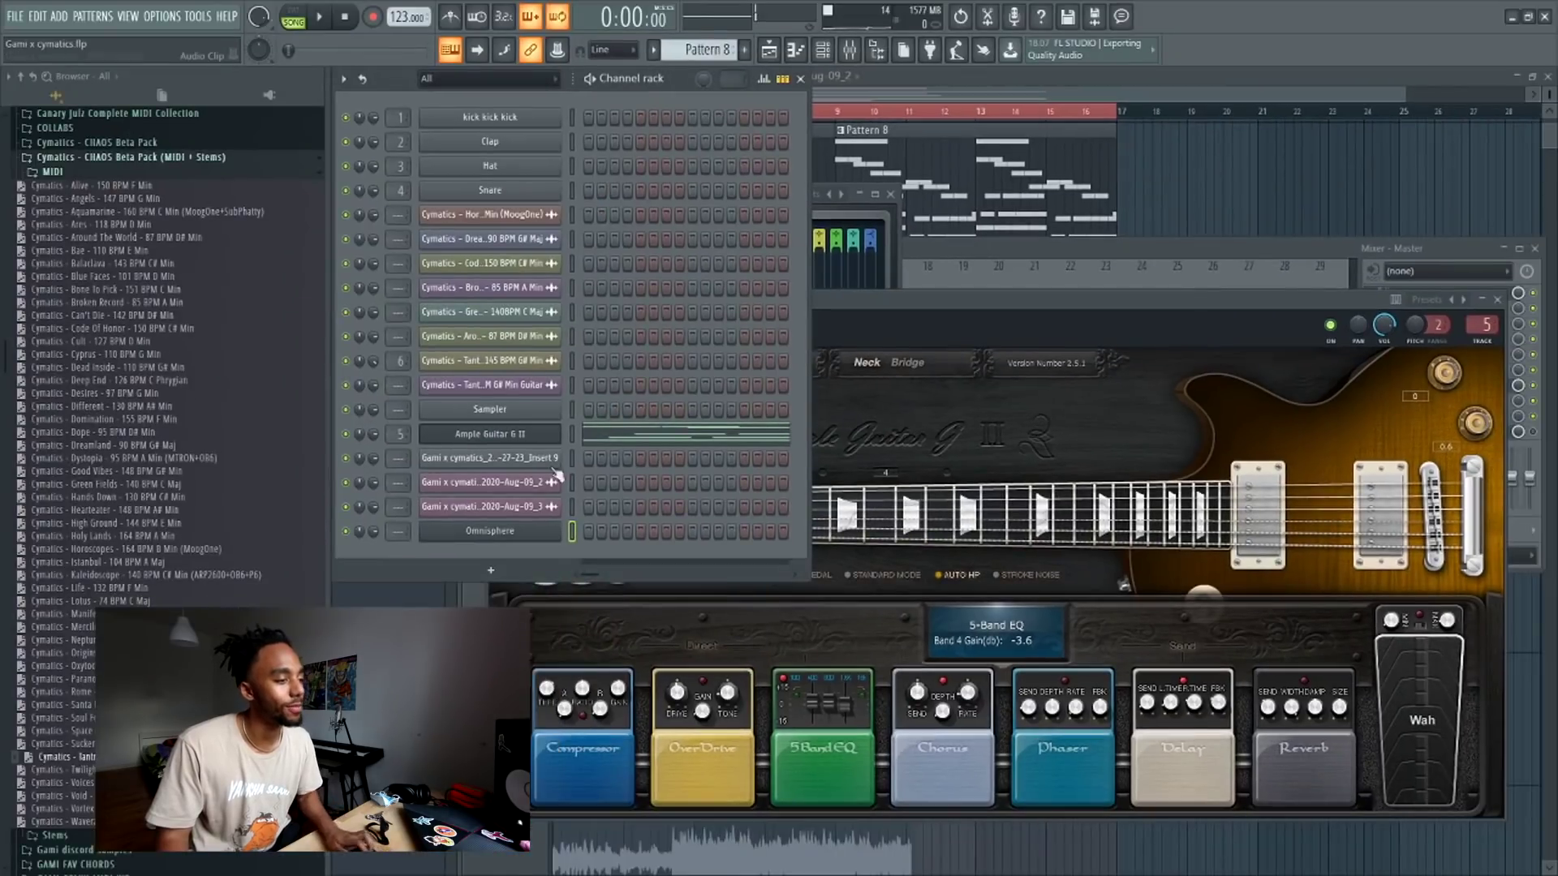
- Open the Omnisphere channel's piano roll and check its melody notes against the guitar's
right_click(436, 561)
left_click(511, 563)
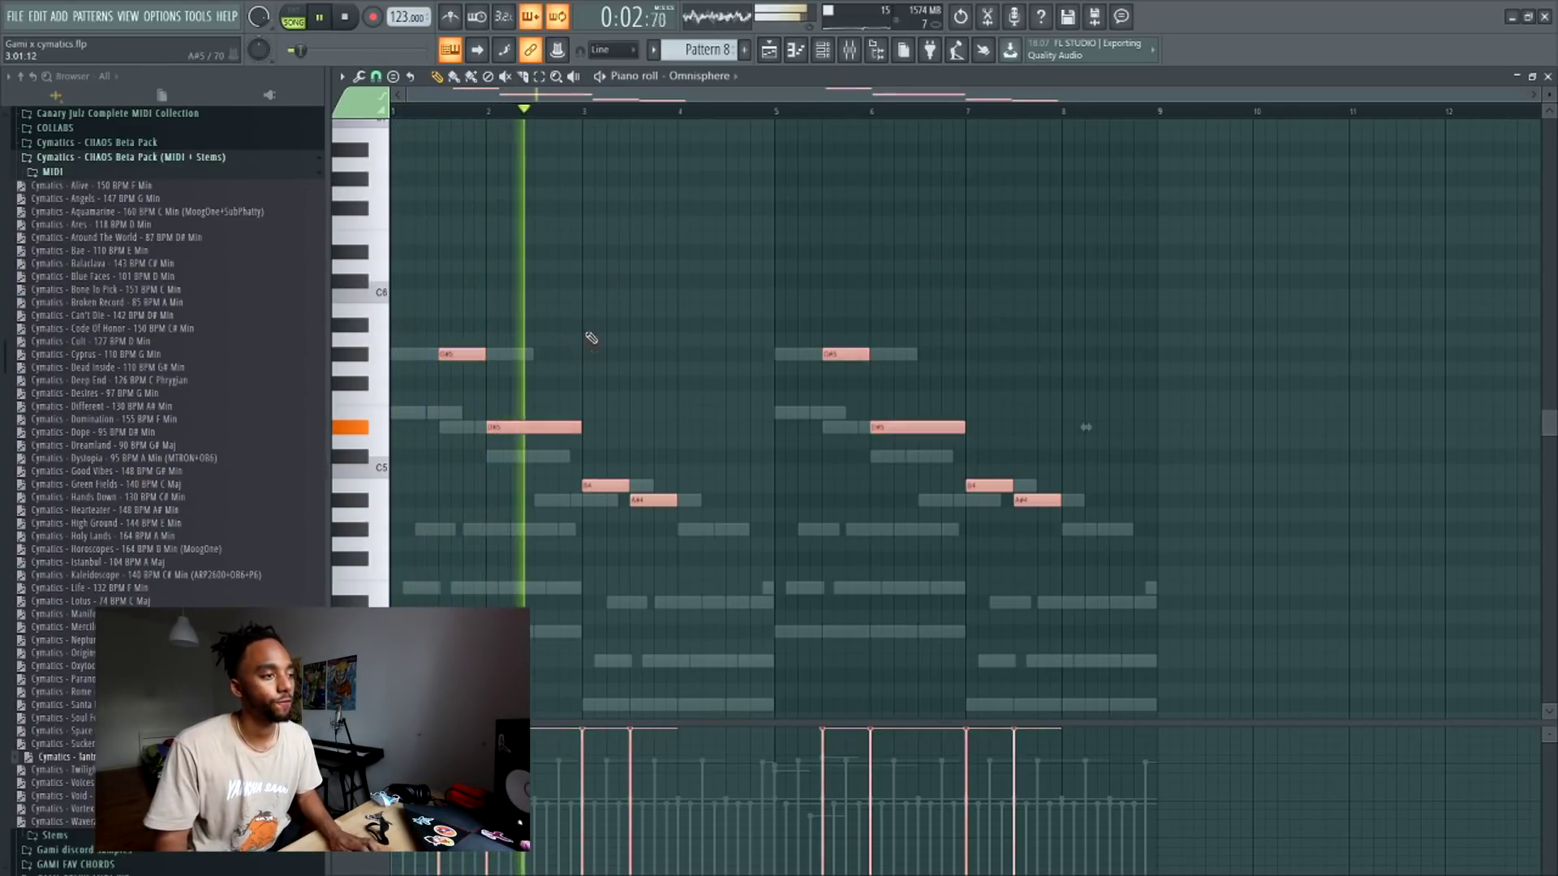
left_click(591, 338, "ctrl")
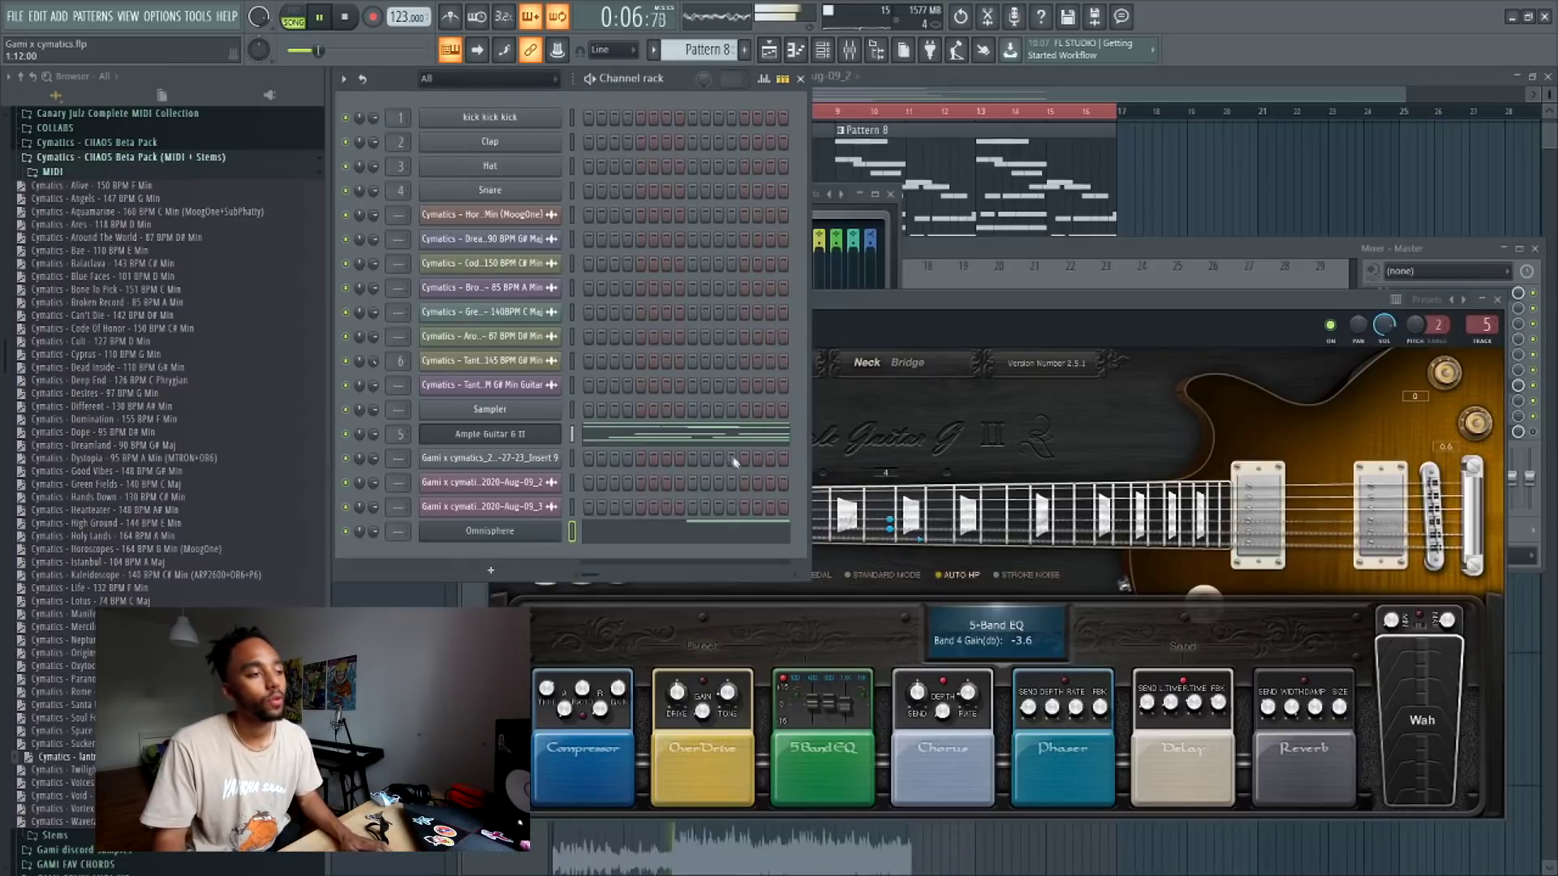
- Add a second Omnisphere channel and transpose all of its melody notes up one octave
right_click(539, 536)
left_click(618, 672)
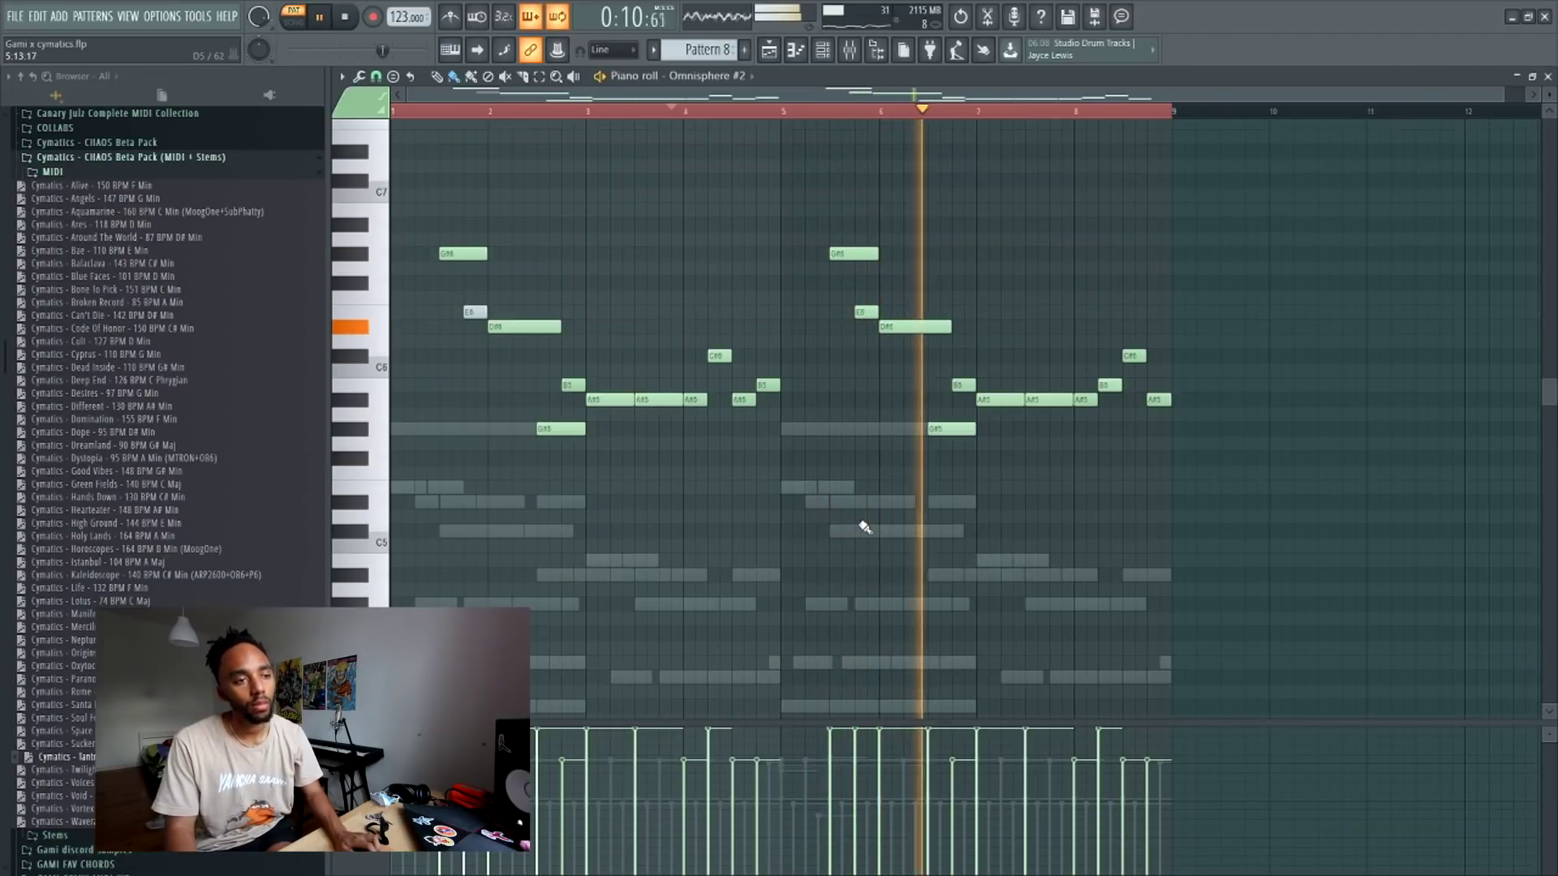
scroll(864, 528, "down", 1)
key("ctrl+a")
key("ctrl+Up")
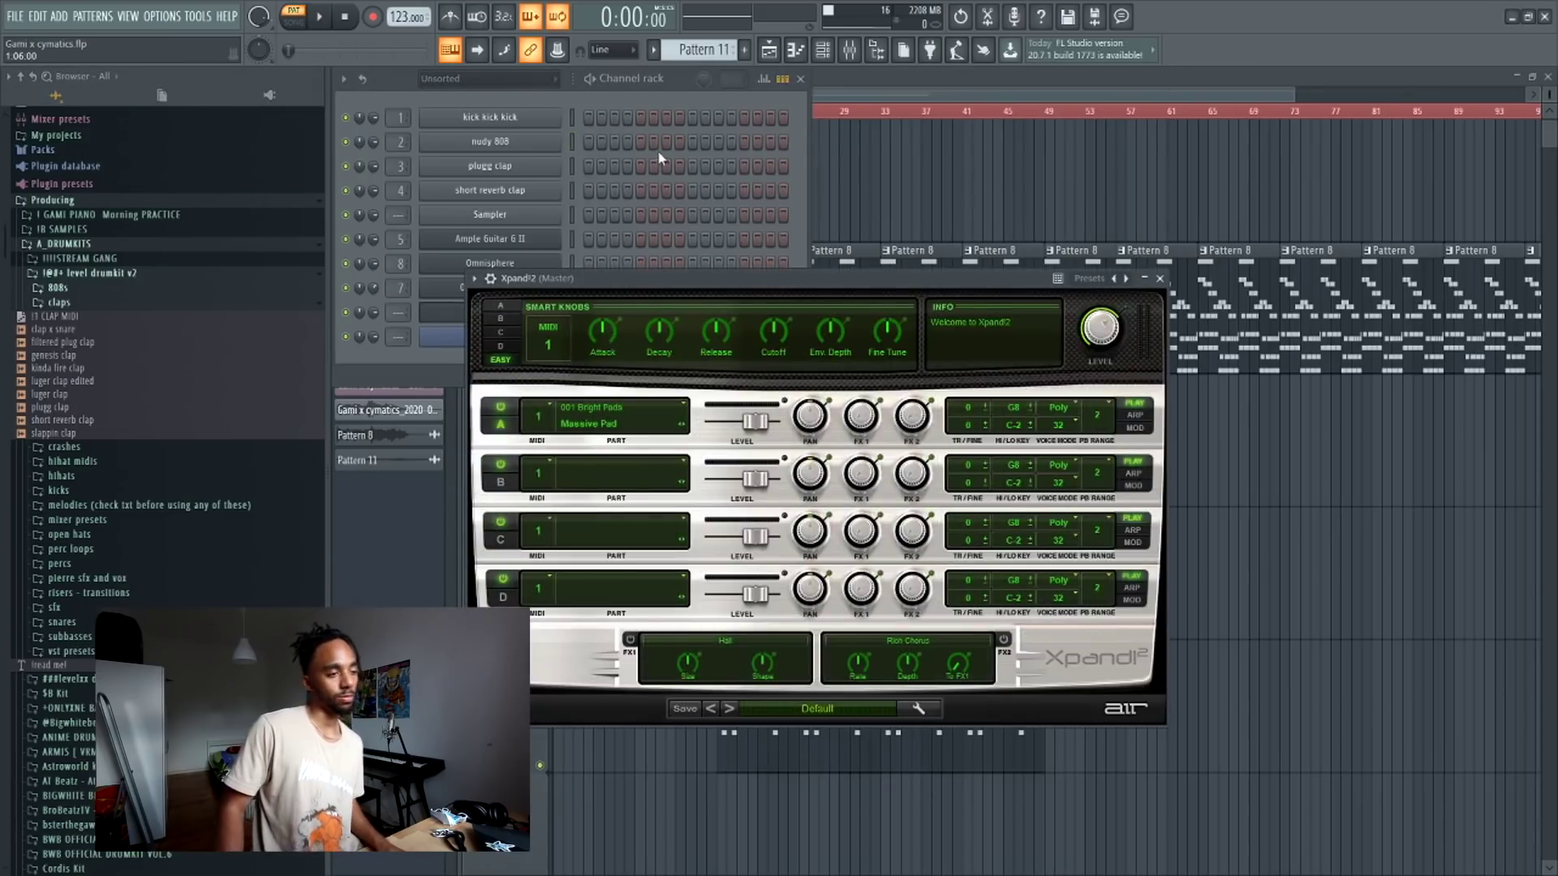
left_click(555, 79)
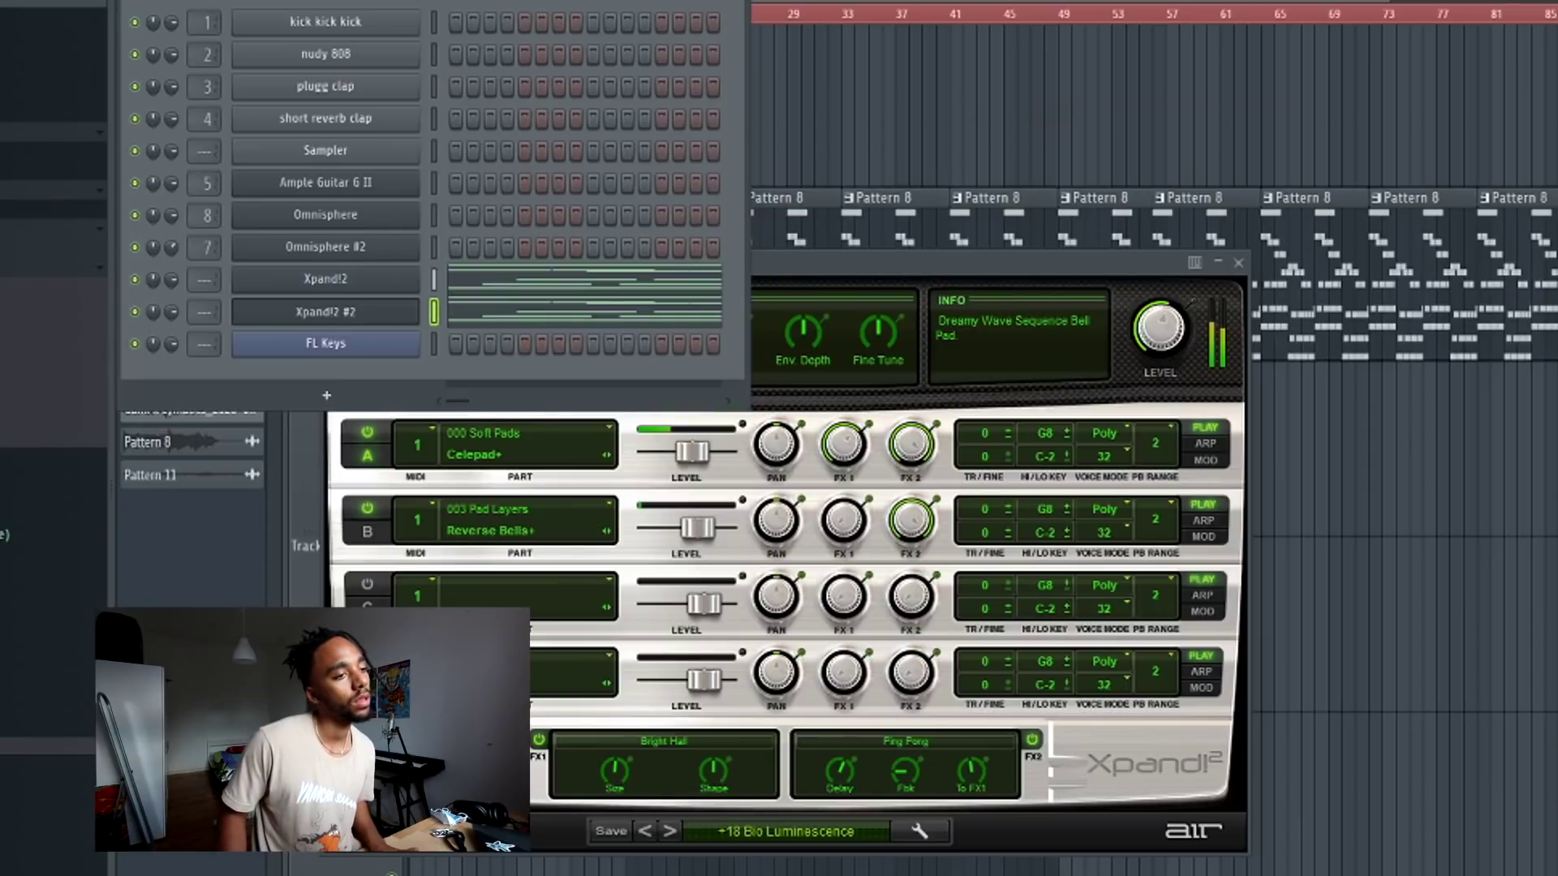
left_click(911, 75)
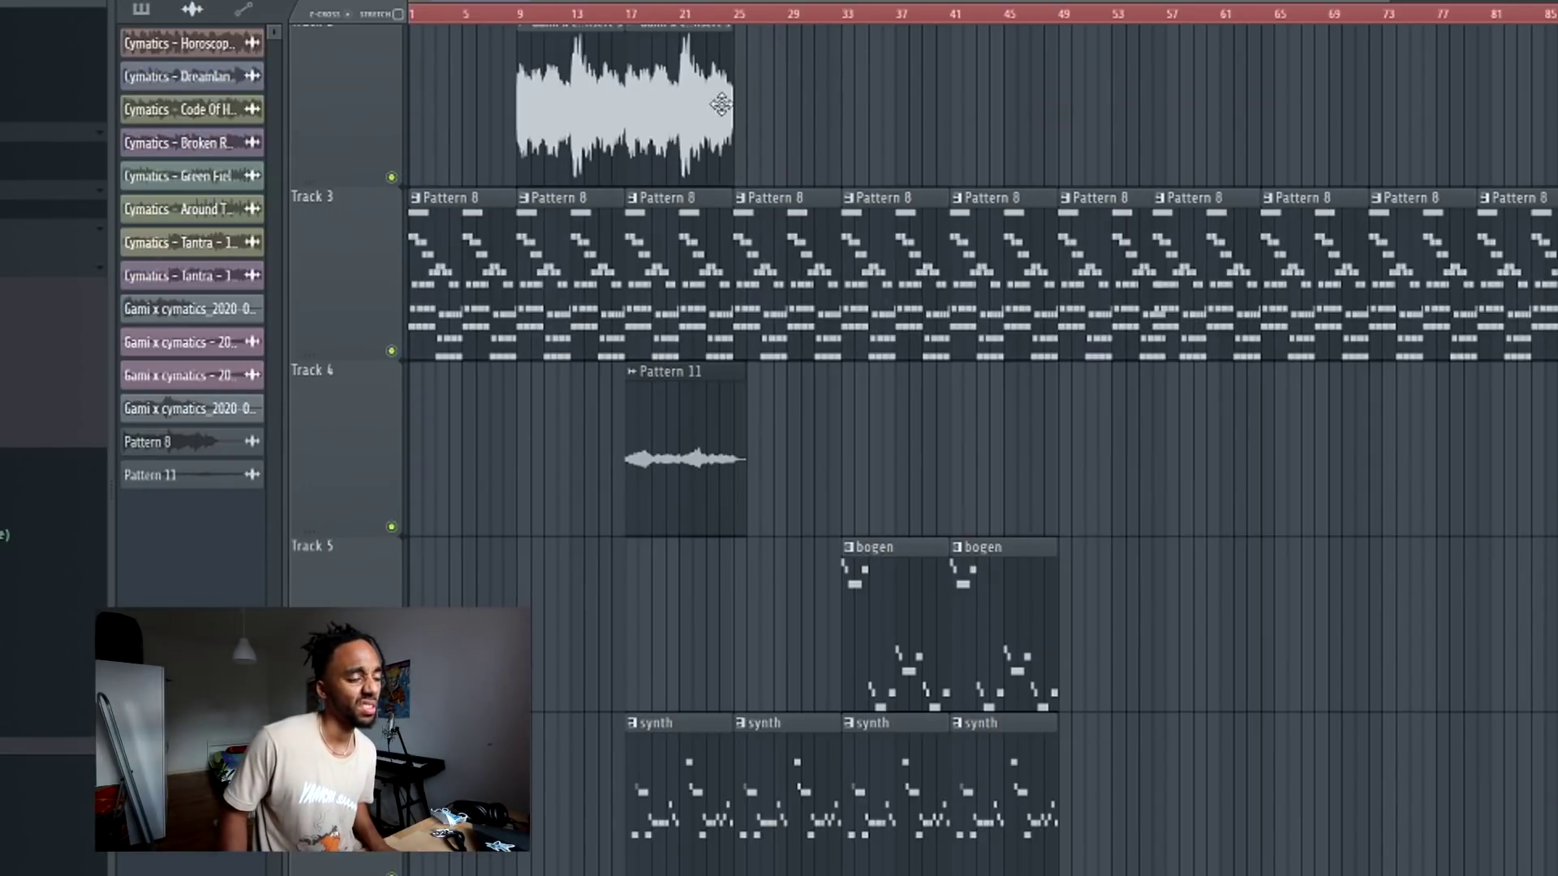
left_click(764, 464)
right_click(822, 456)
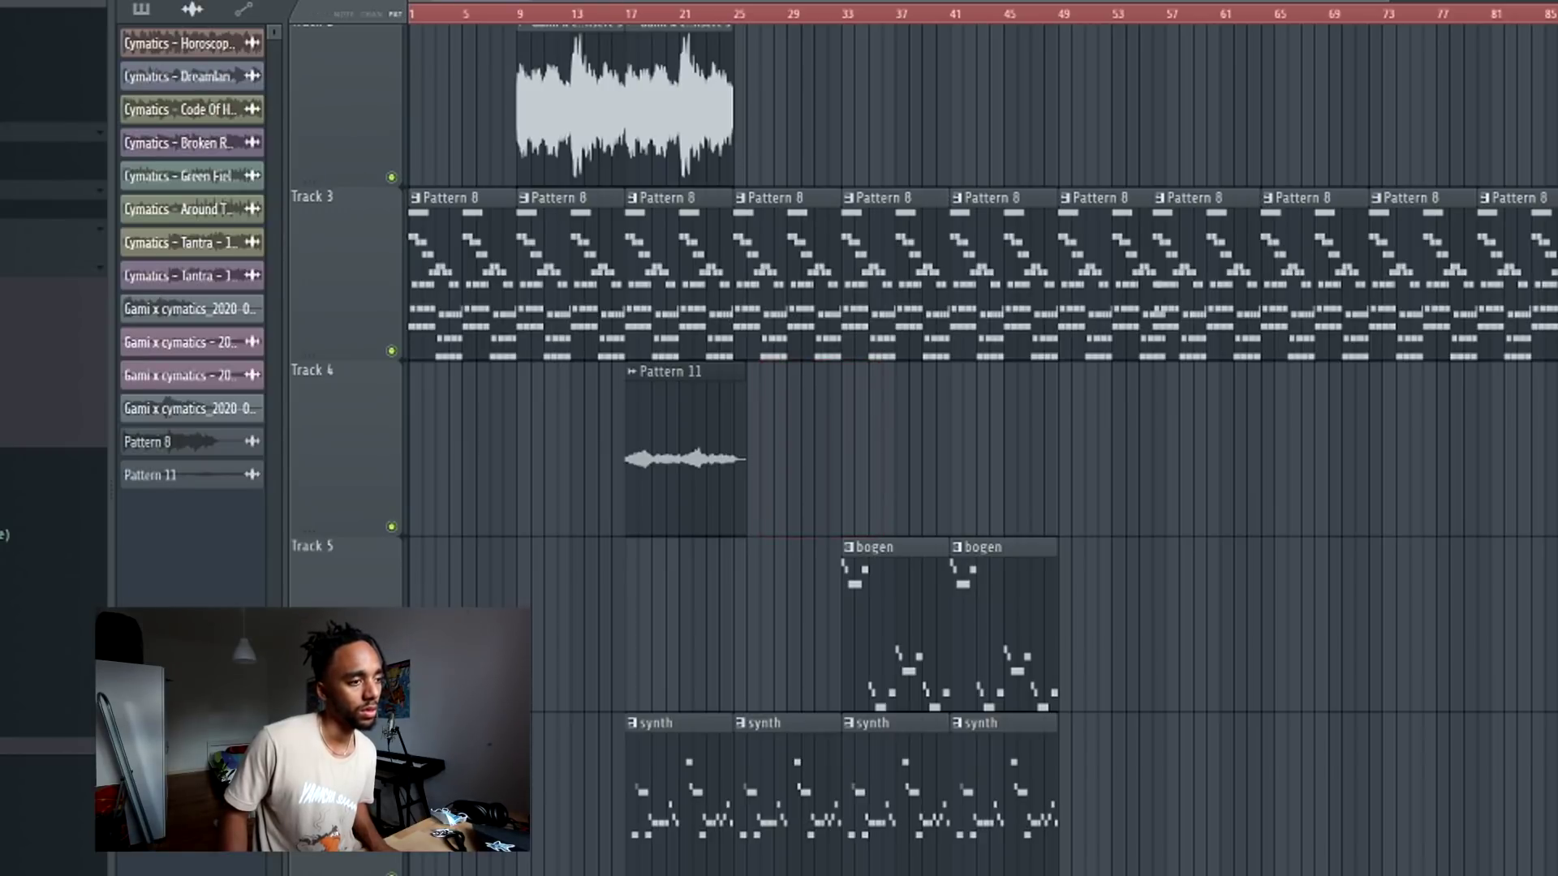
left_click(884, 459)
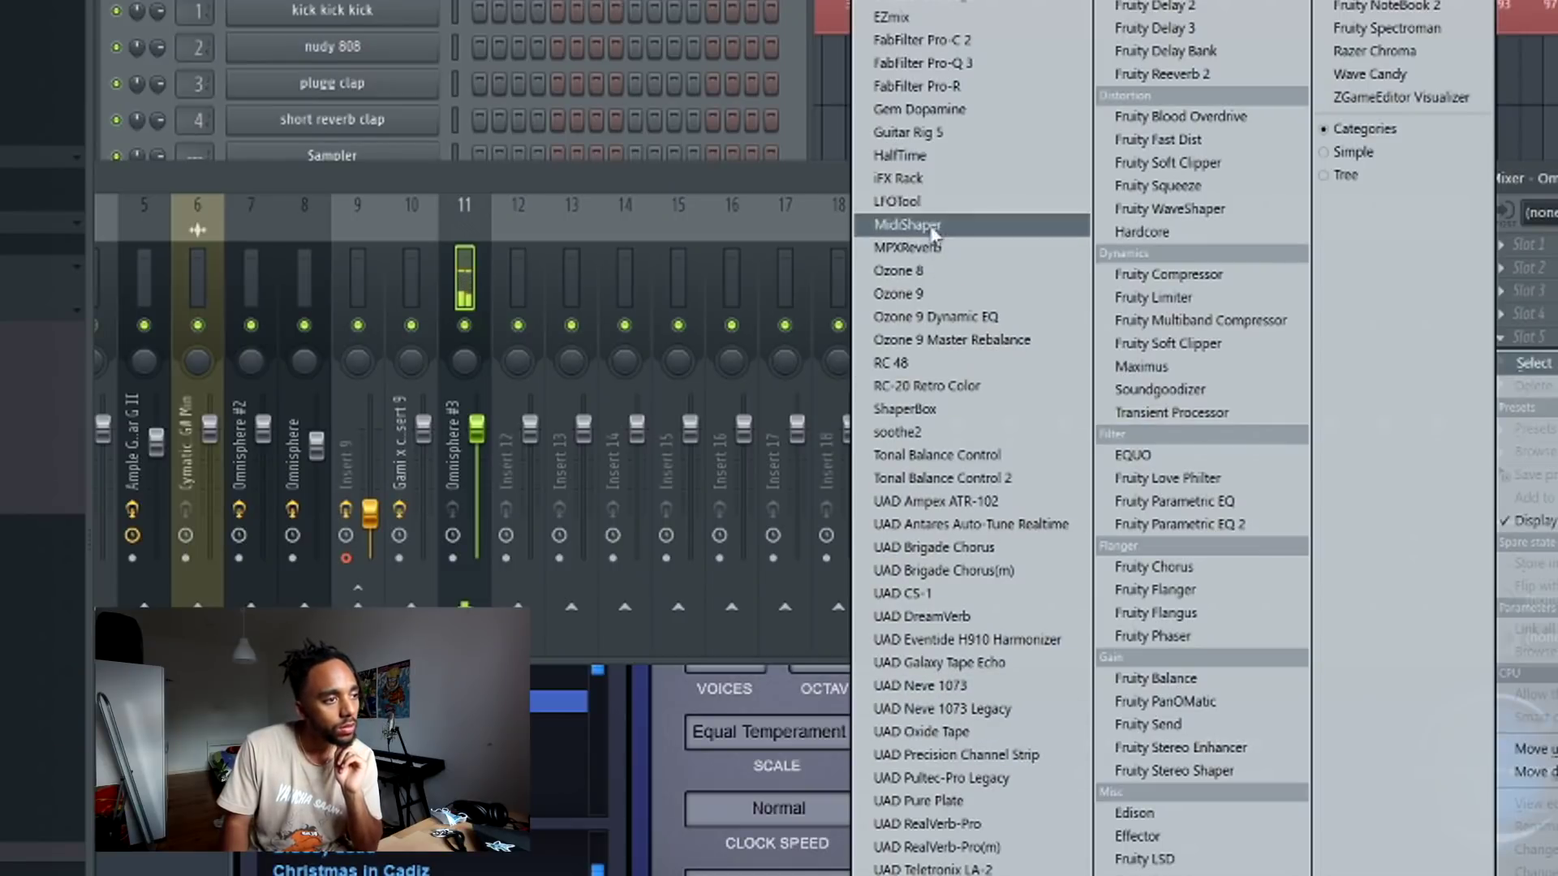
- Insert Gem Dopamine on the Omnisphere #3 mixer track and load its preset 05. Acoustic Air
left_click(933, 109)
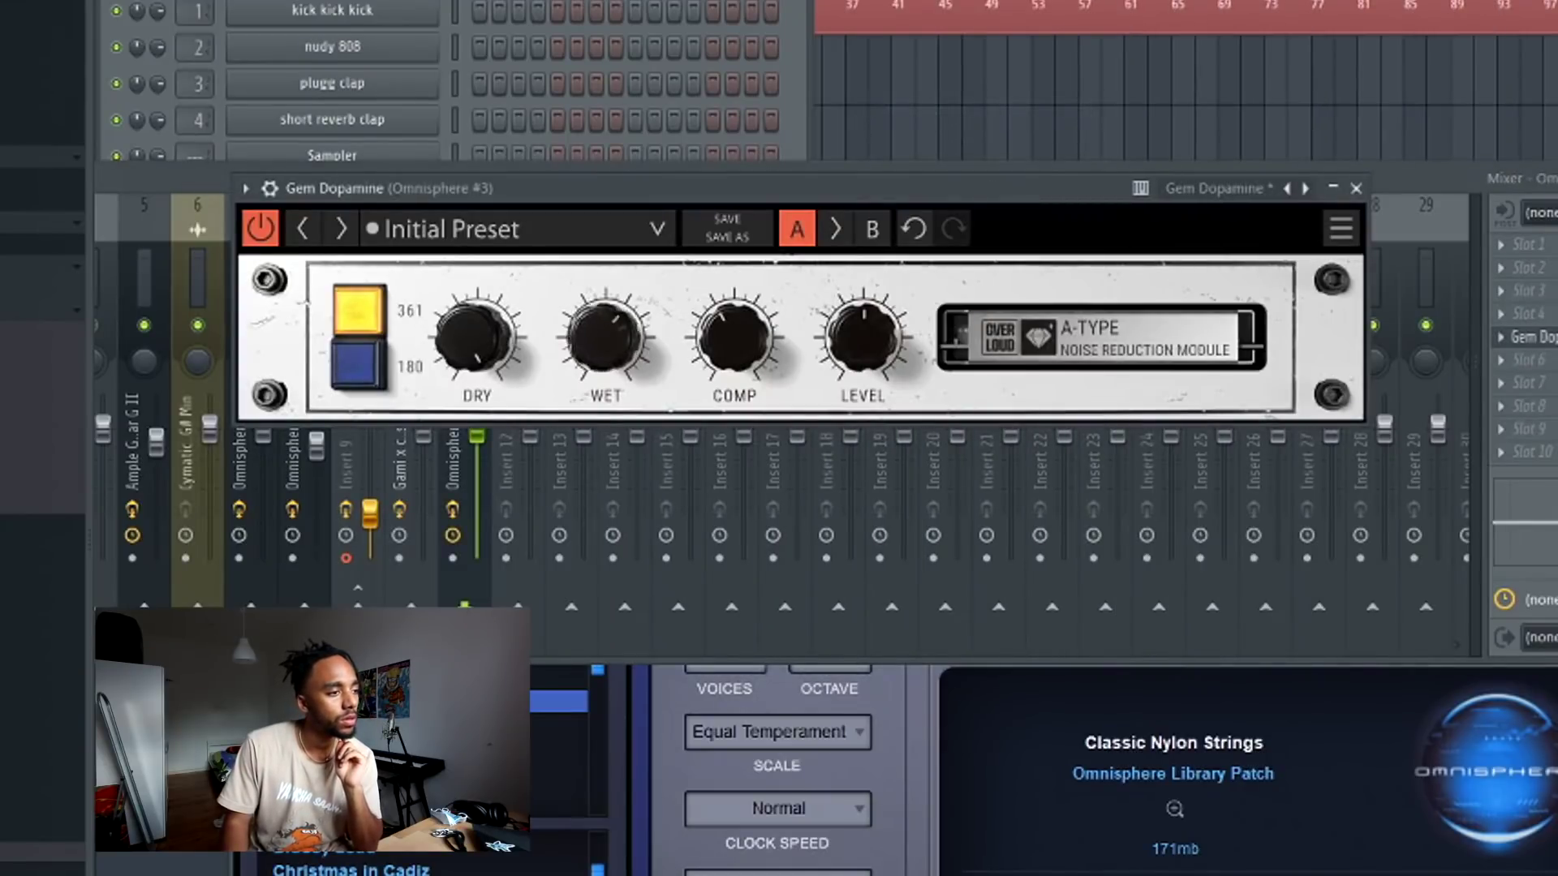
left_click(550, 235)
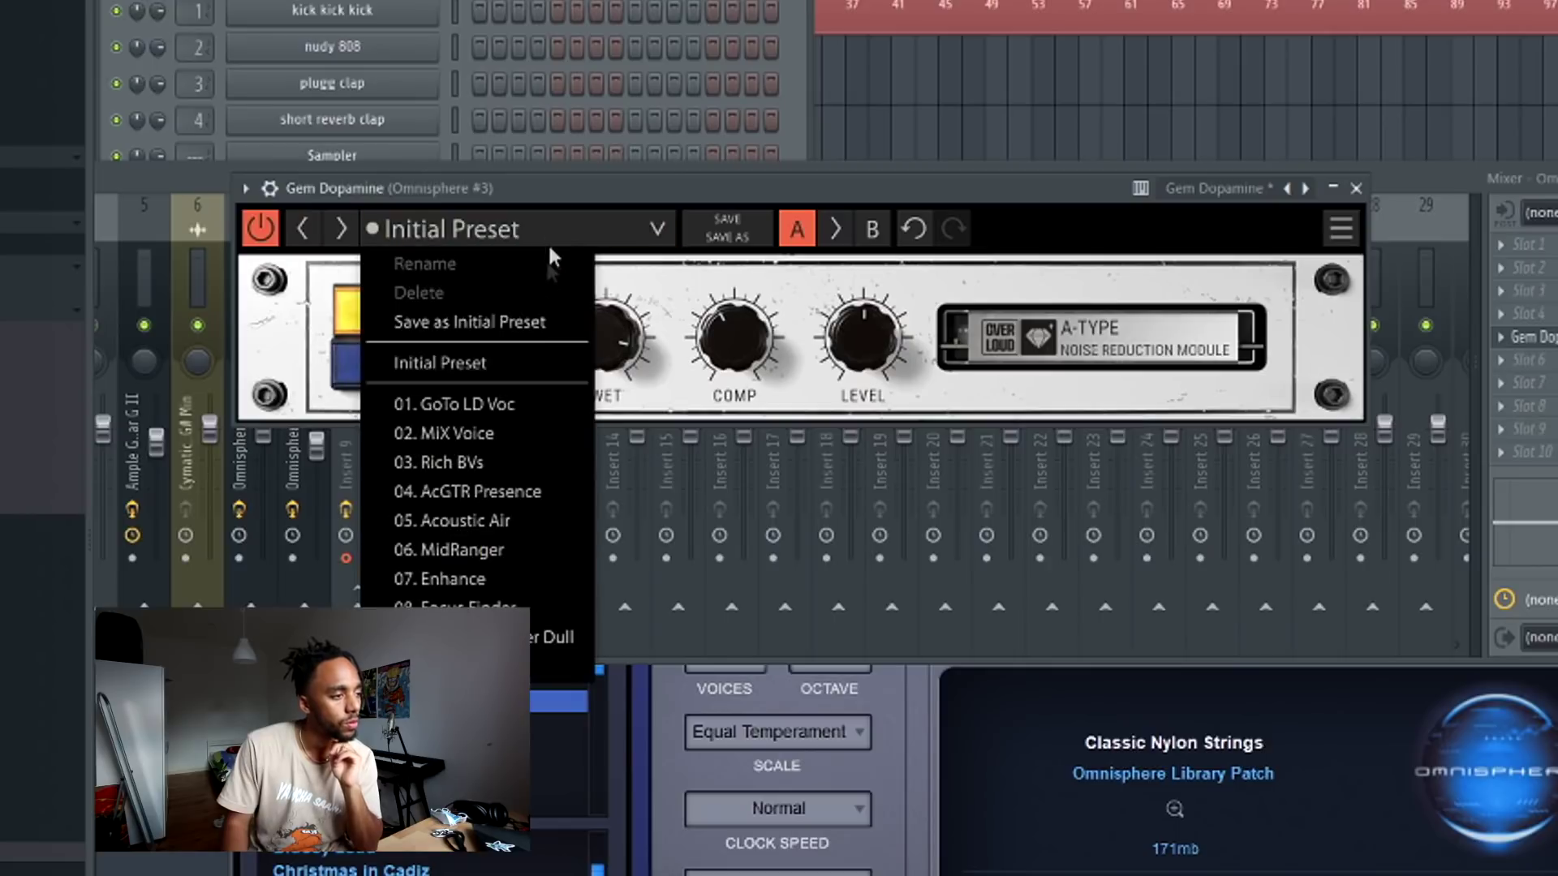
left_click(536, 522)
left_click(769, 376)
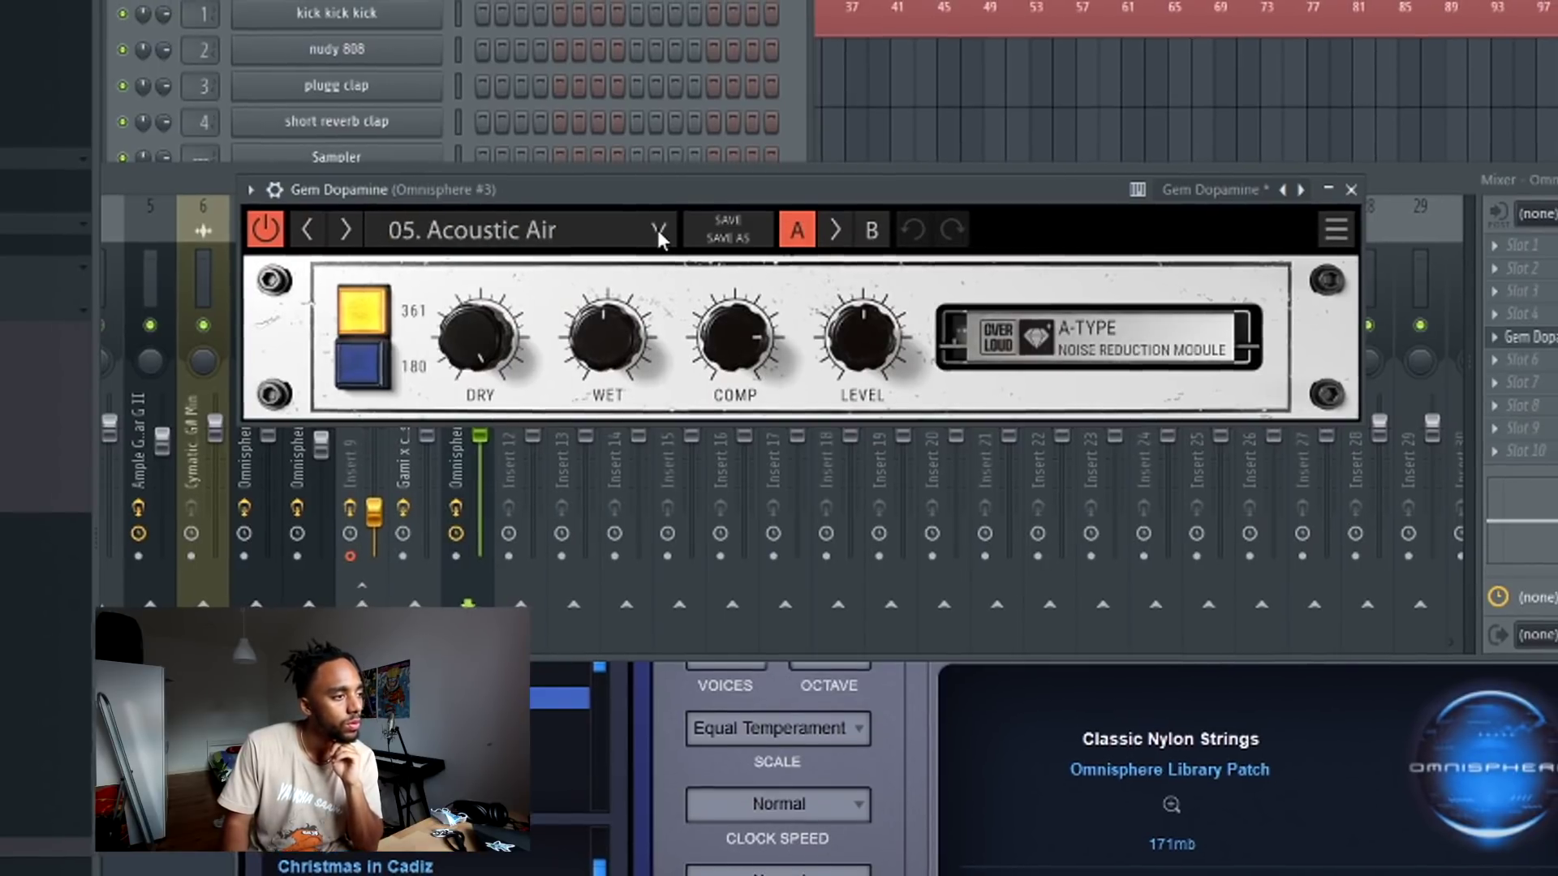
- Step through Gem Dopamine's presets on the Omnisphere #3 track, load 06. MidRanger and adjust its wet level
left_click(658, 232)
left_click(341, 228)
left_click(376, 237)
left_click(376, 236)
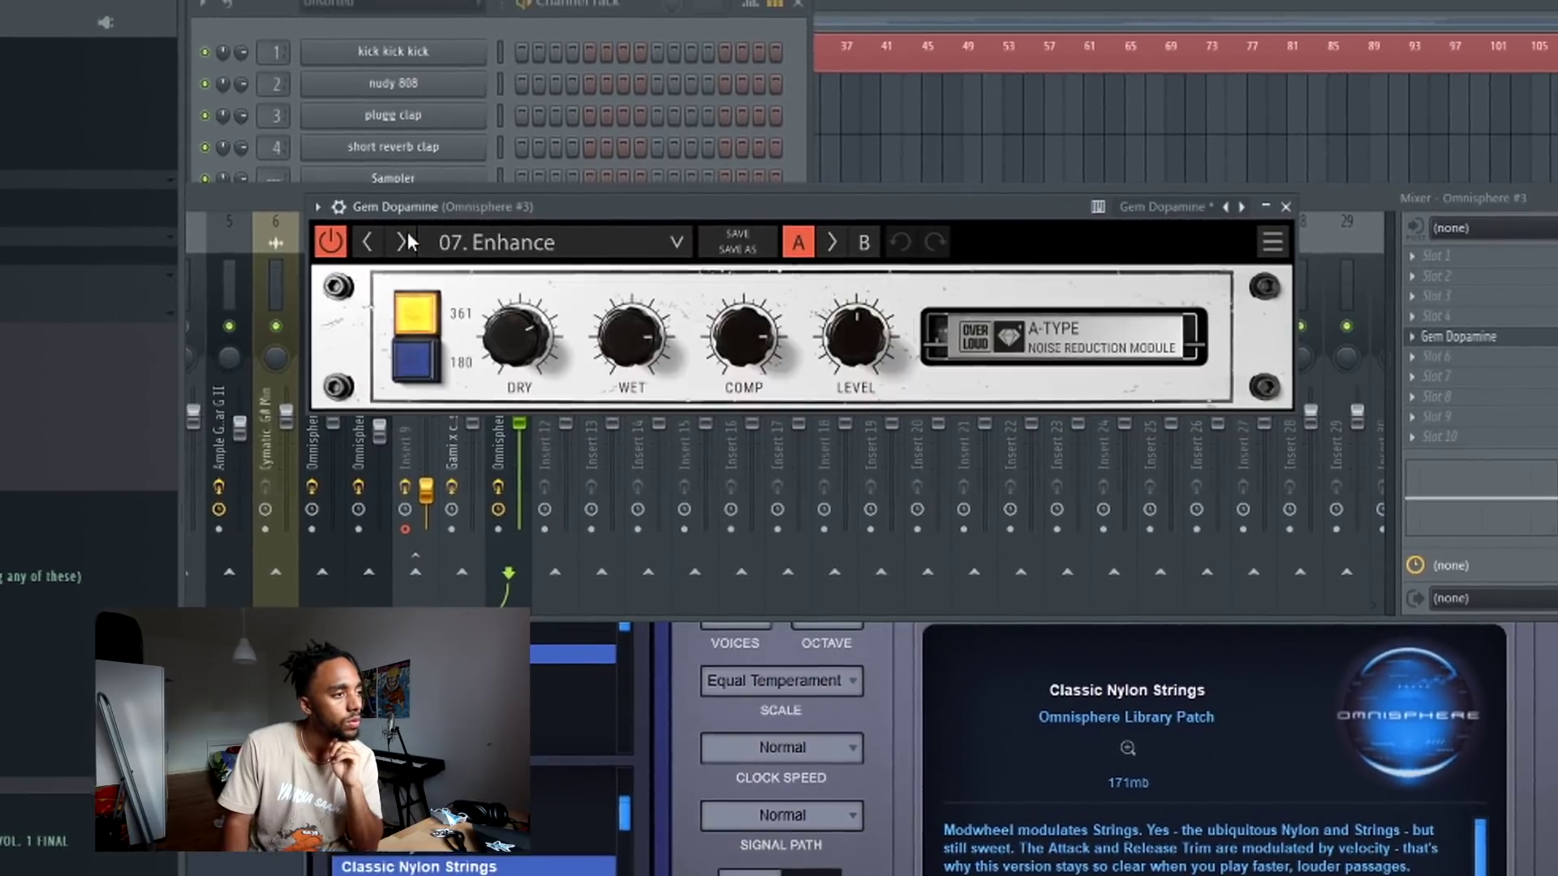
left_click(376, 236)
left_click(398, 247)
left_click(398, 247)
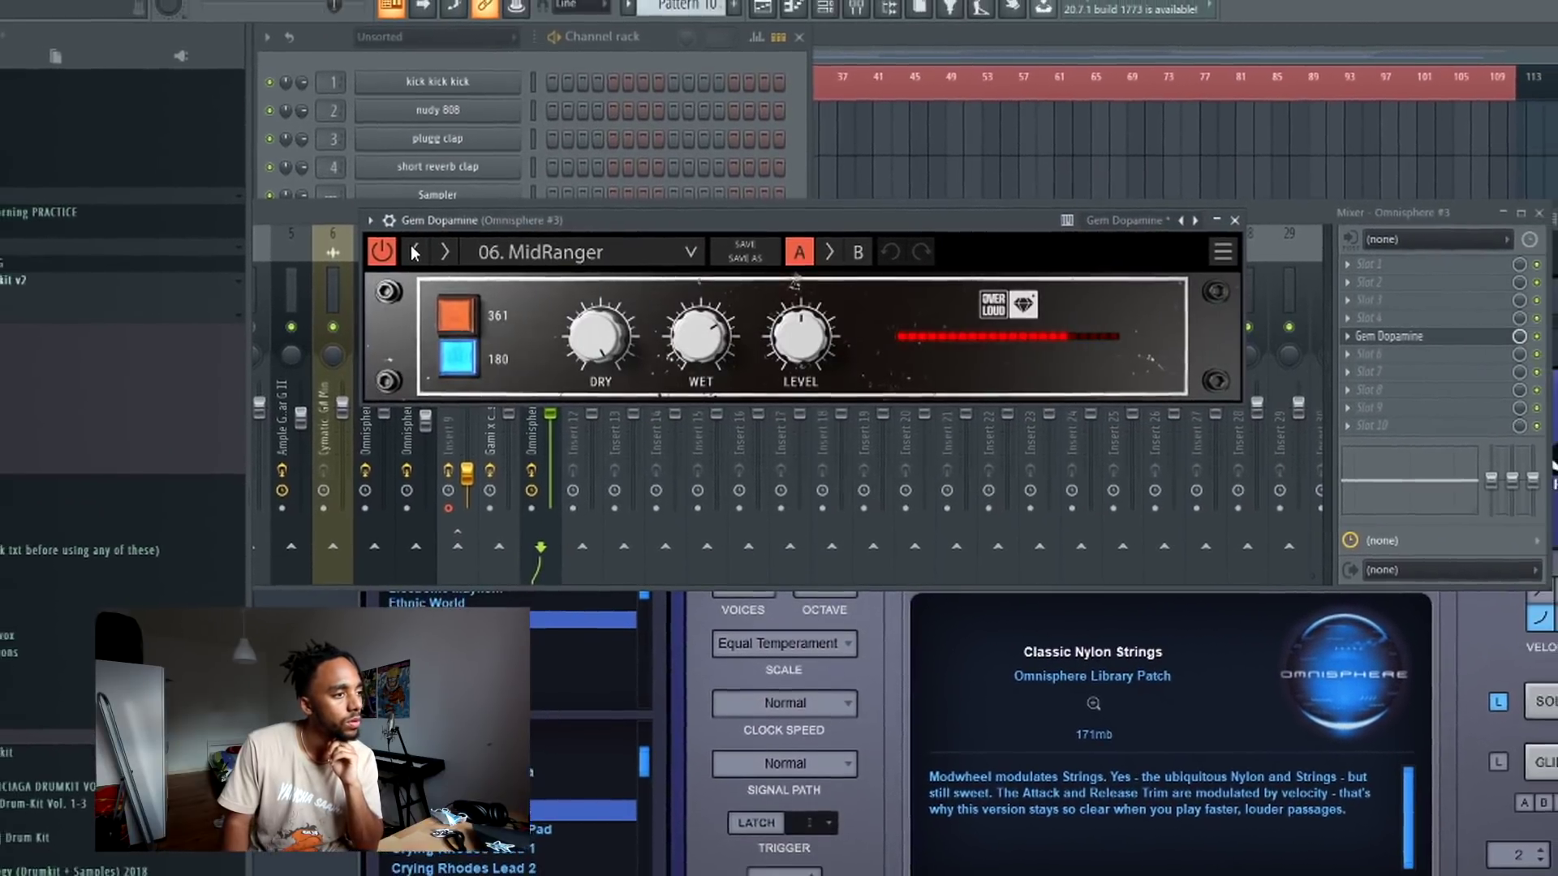
left_click(396, 247)
left_click(417, 247)
left_click(459, 256)
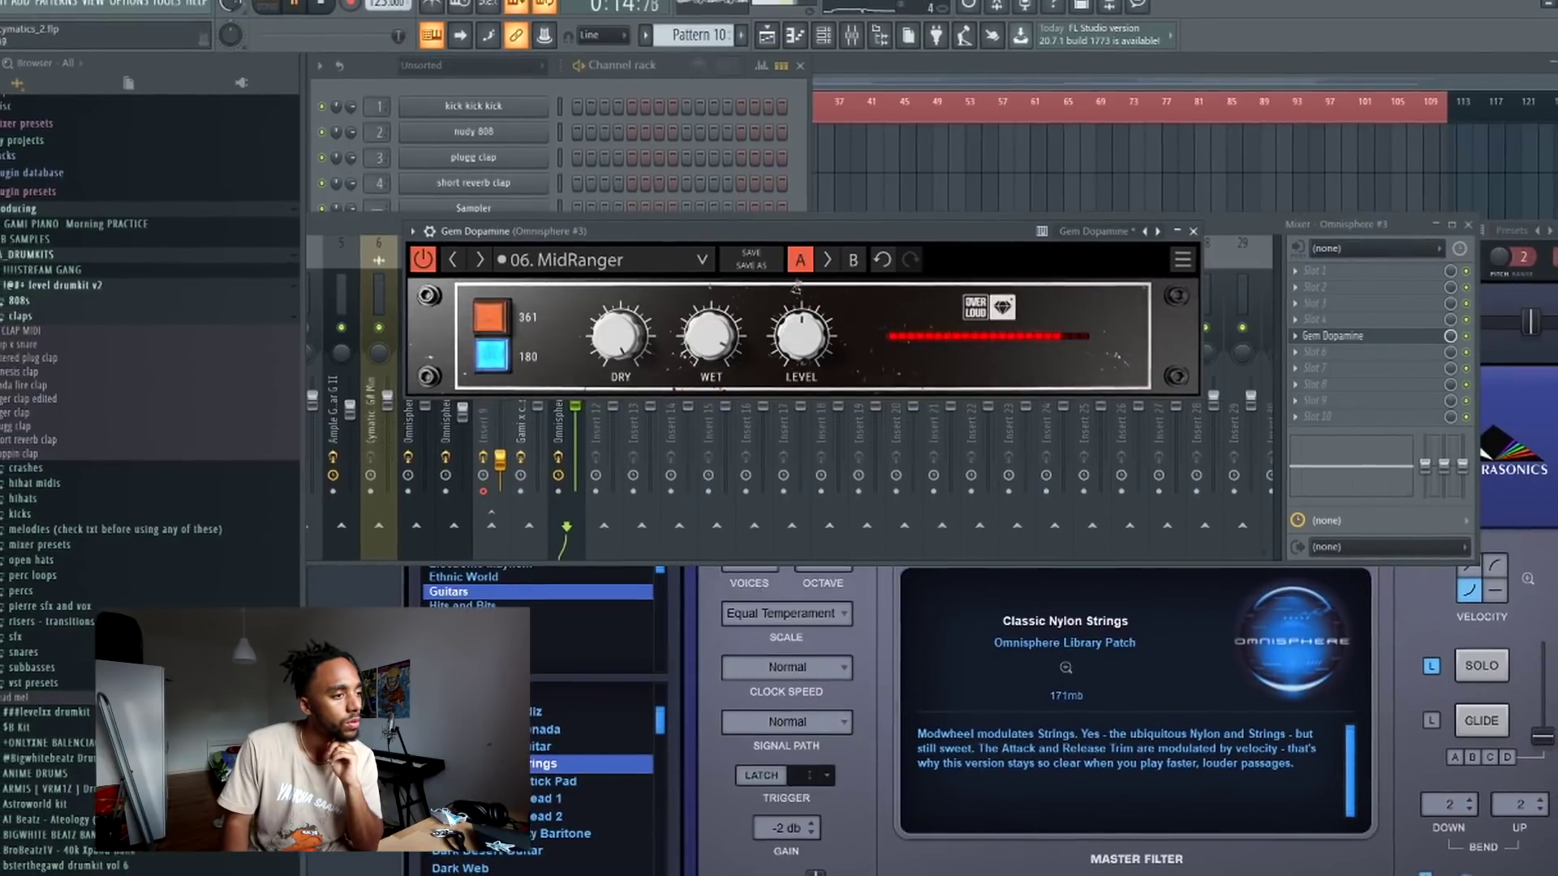
- Transpose the Omnisphere #3 melody notes down one octave
left_click(1325, 378)
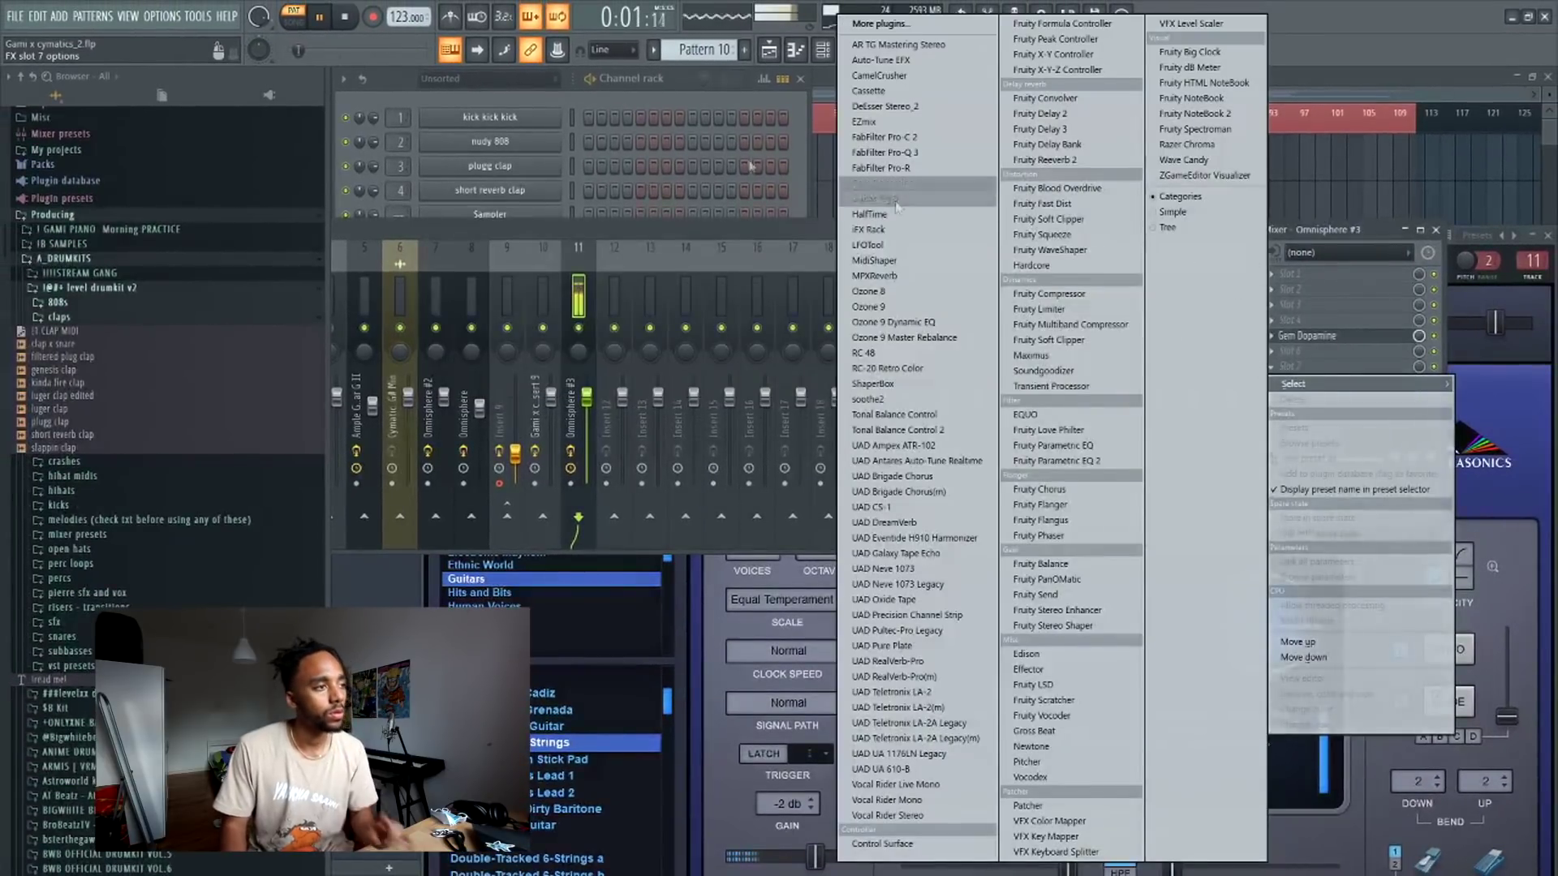
left_click(604, 91)
left_click(626, 390)
key("ctrl+Down")
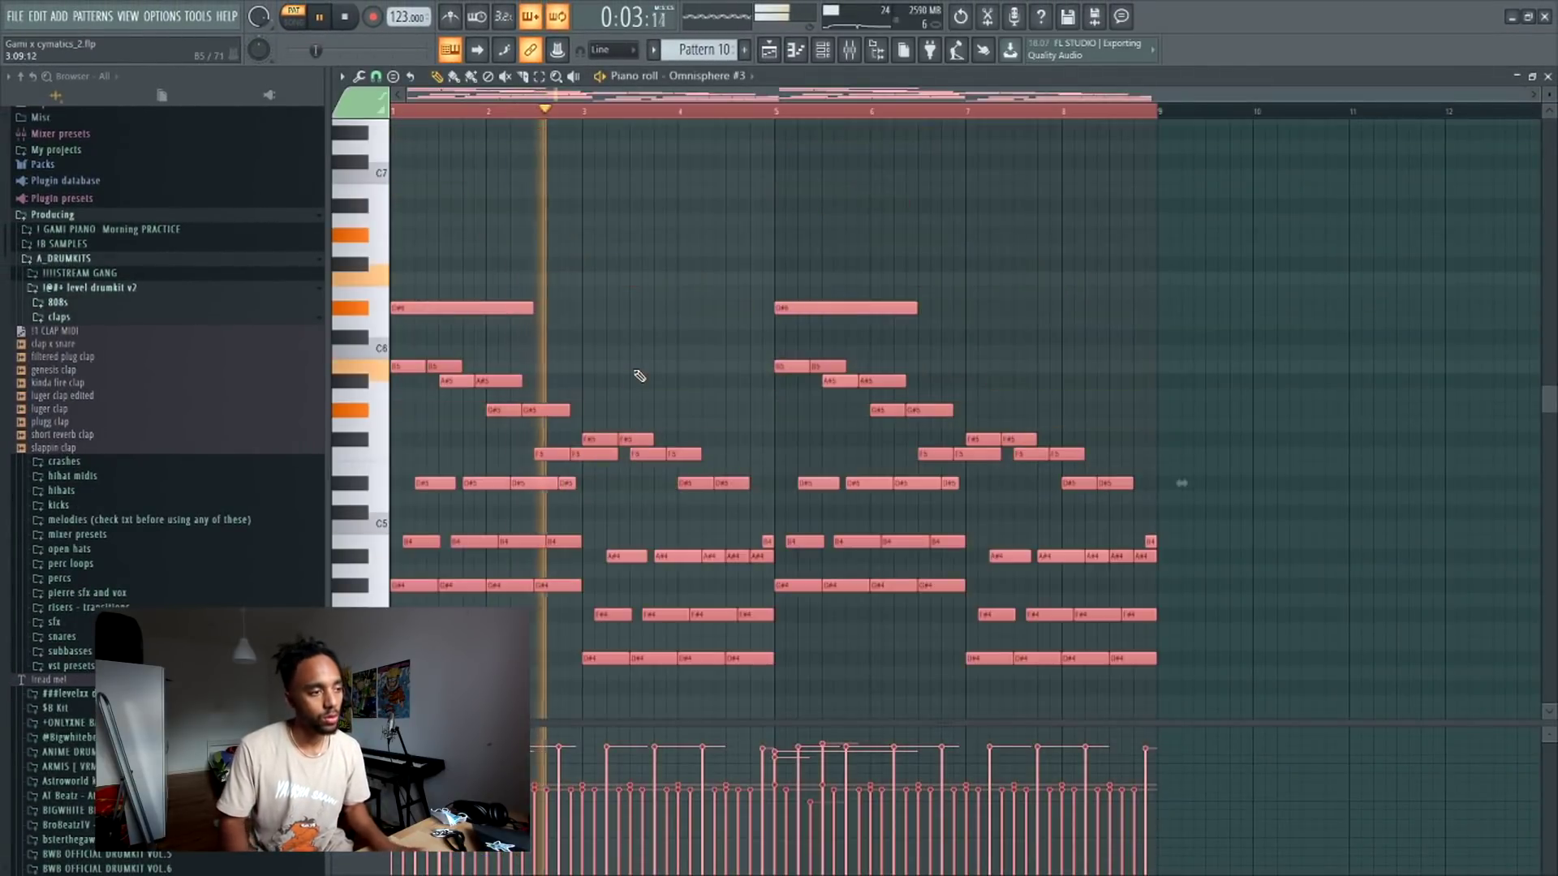
key("Escape")
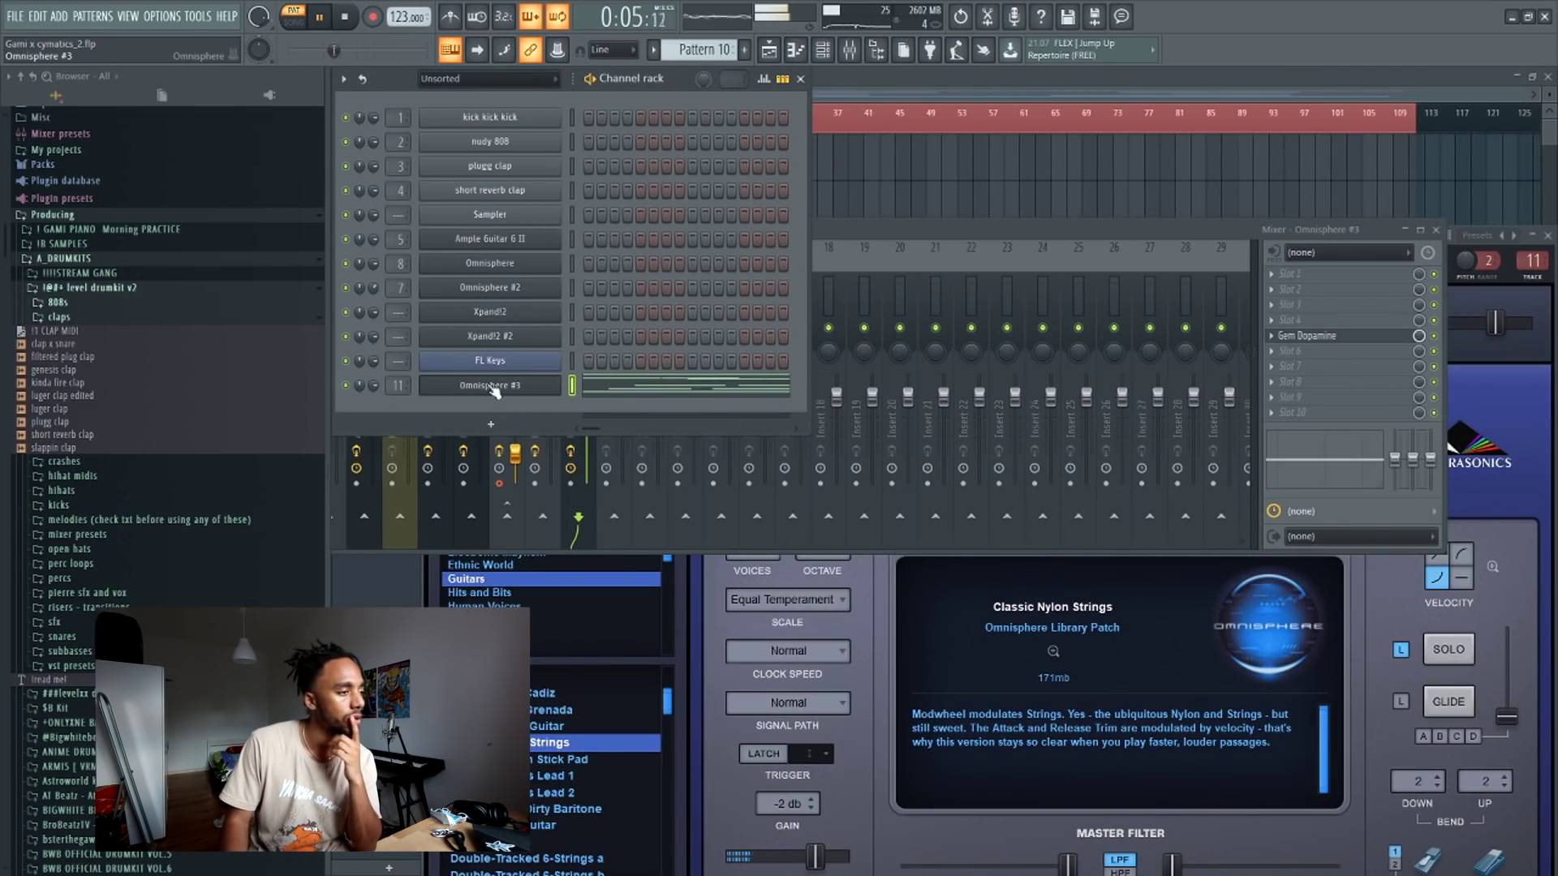
- Open the Omnisphere #3 instrument and inspect oscillator layers A and B of the Classic Nylon Strings patch
left_click(490, 386)
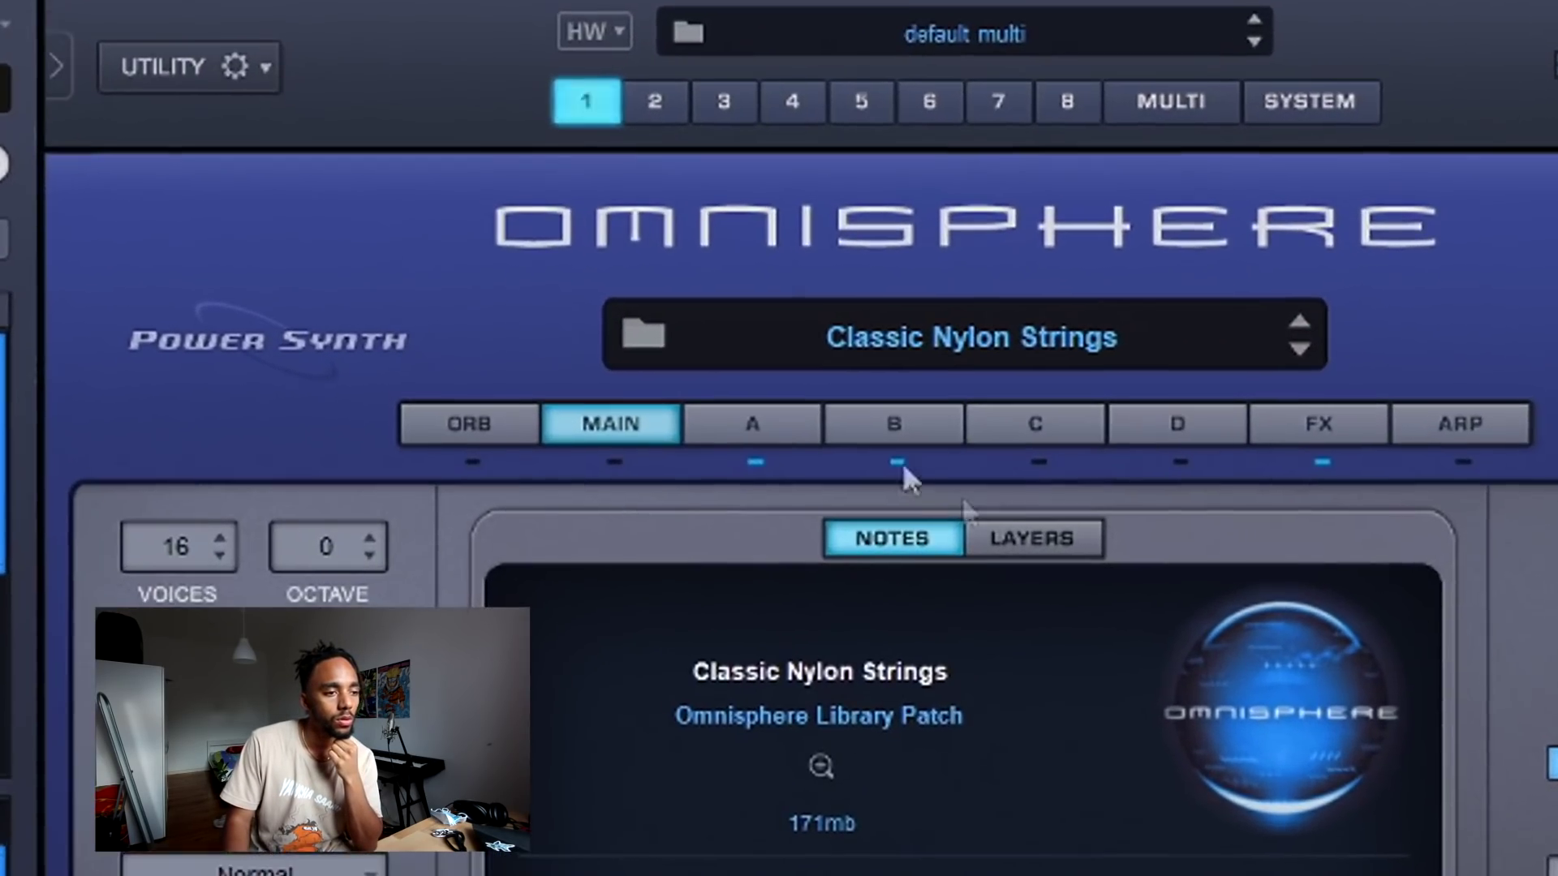
left_click(1075, 476)
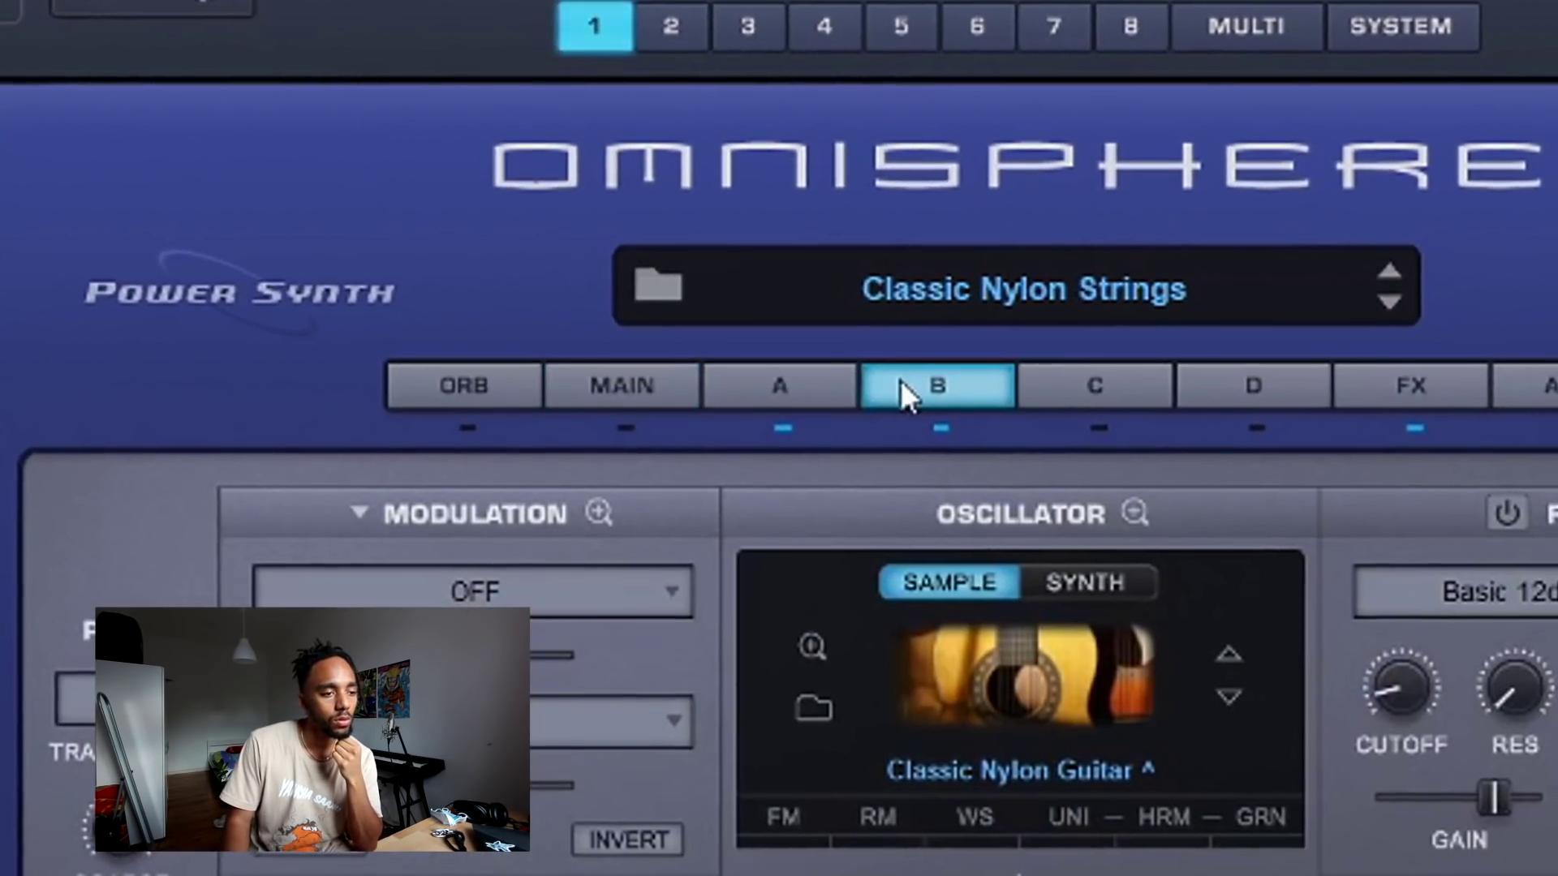
left_click(812, 388)
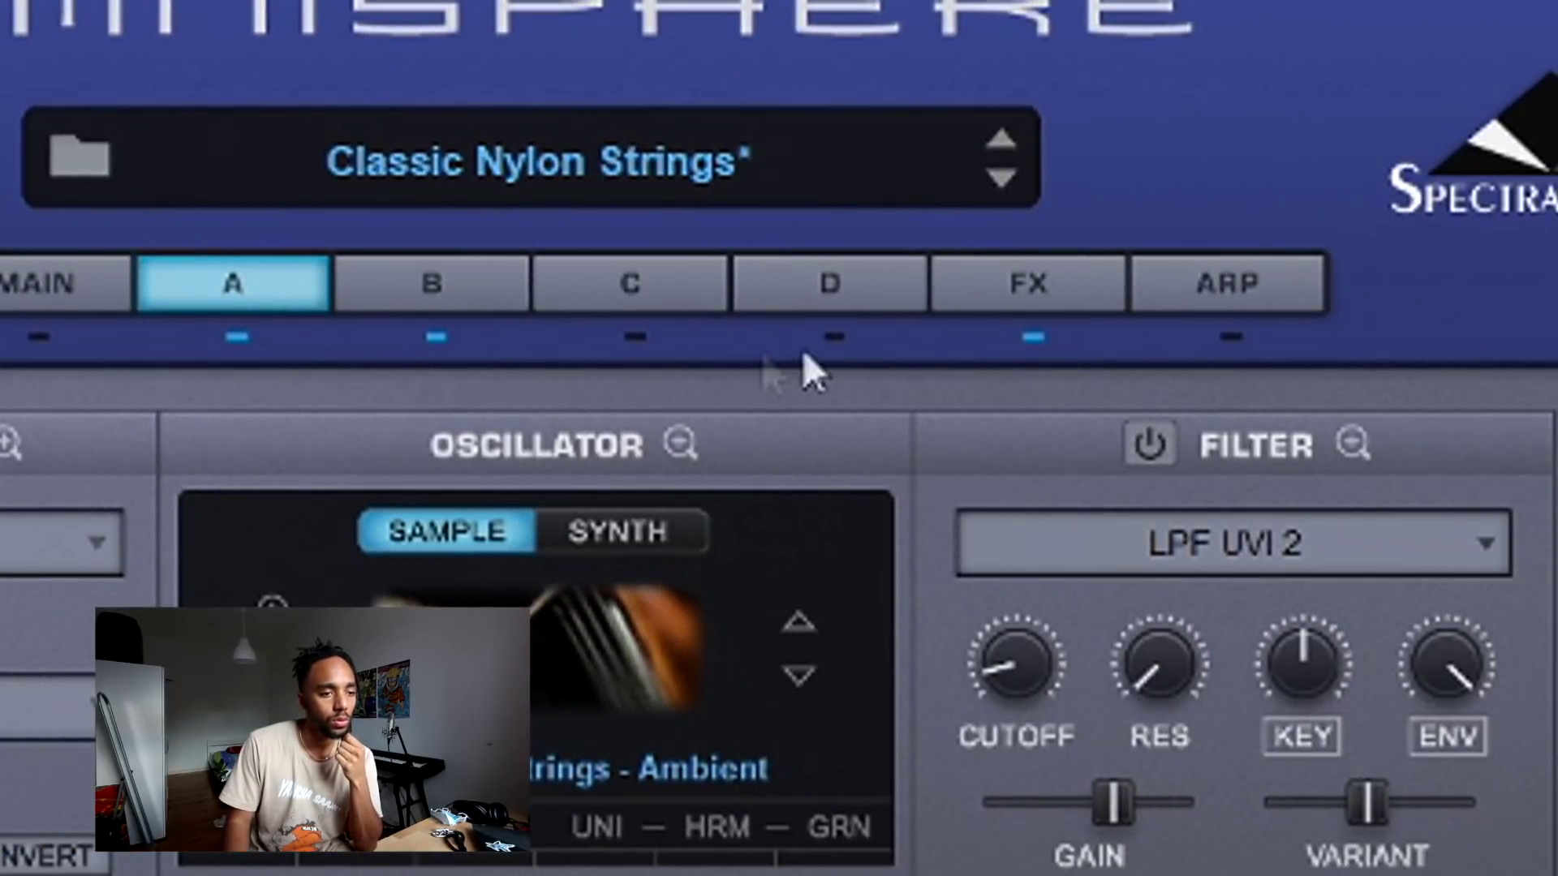
left_click(475, 288)
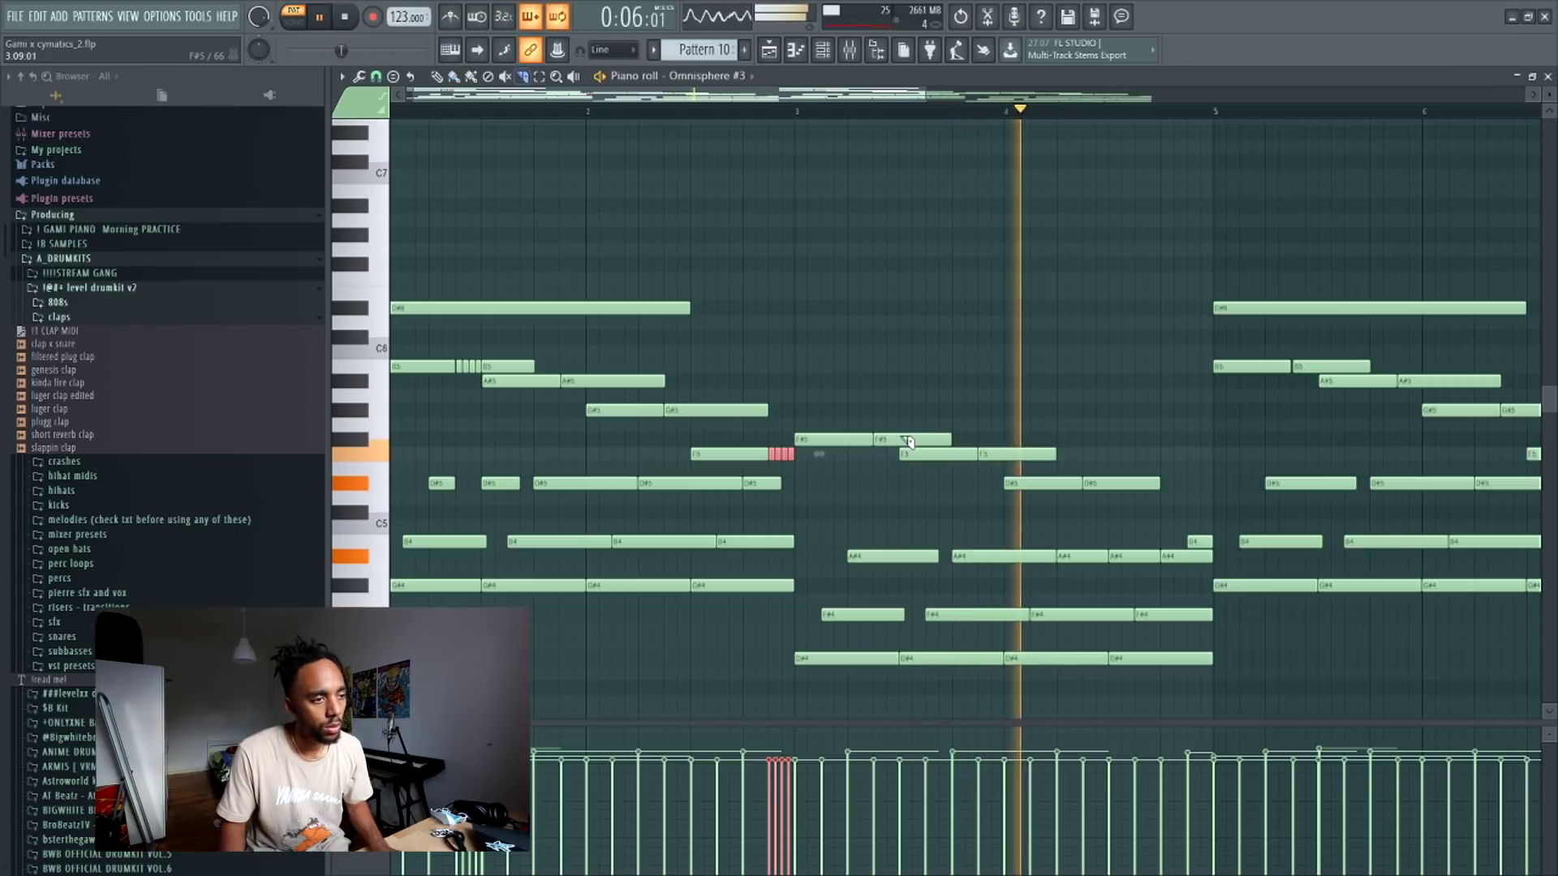
- Chop the upper melody note in bar 3 of the Omnisphere #3 part into short repeated notes
key("alt+u")
key("Return")
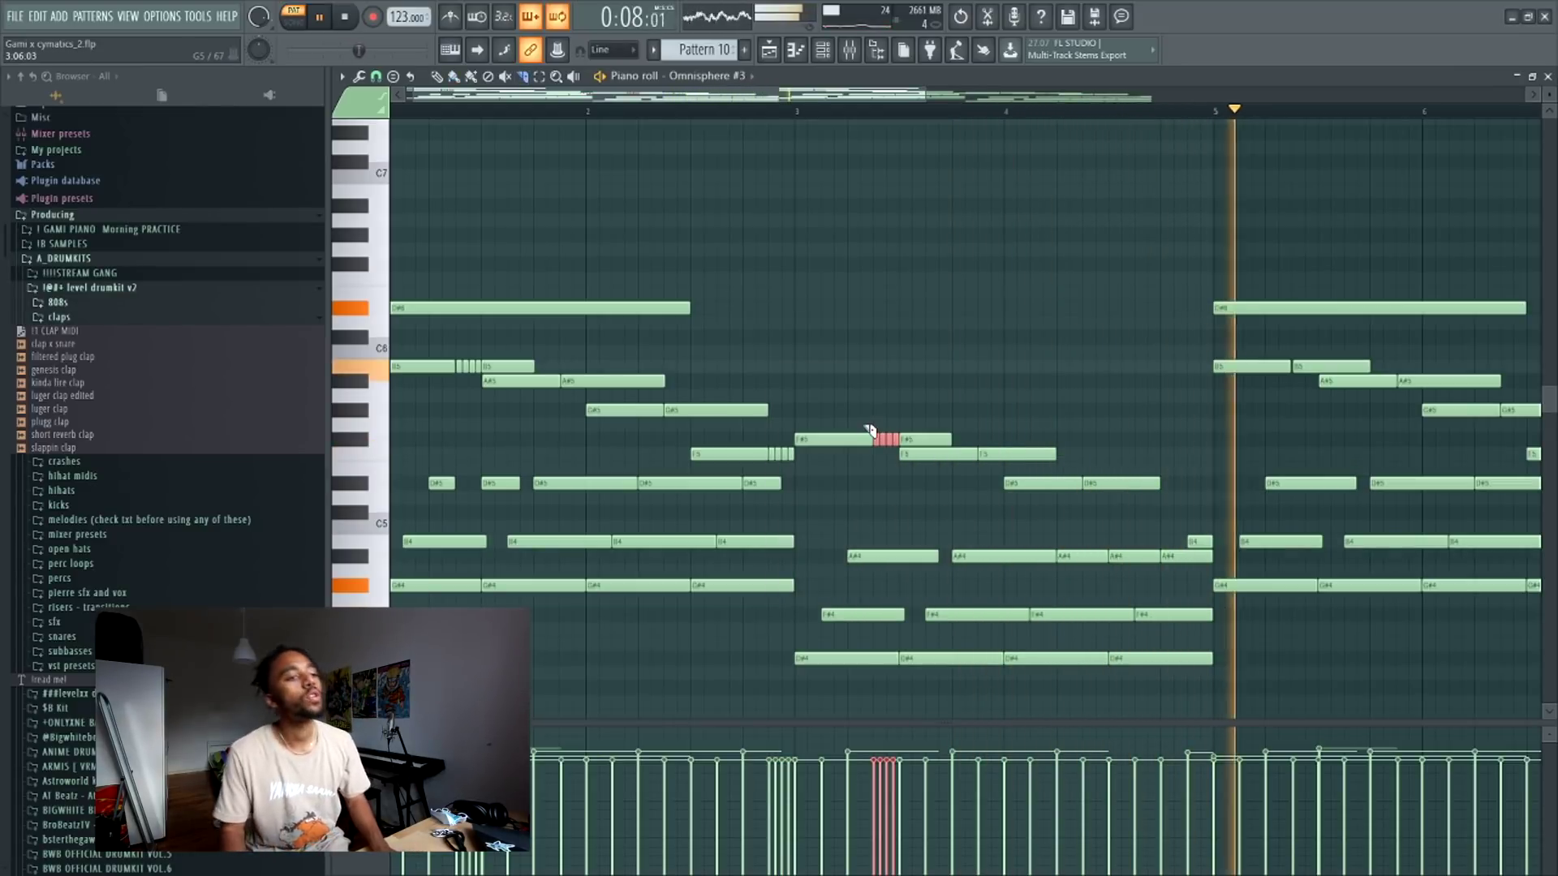
mouse_move(1234, 504)
left_mouse_down()
mouse_move(1088, 498)
mouse_move(1209, 496)
left_mouse_up()
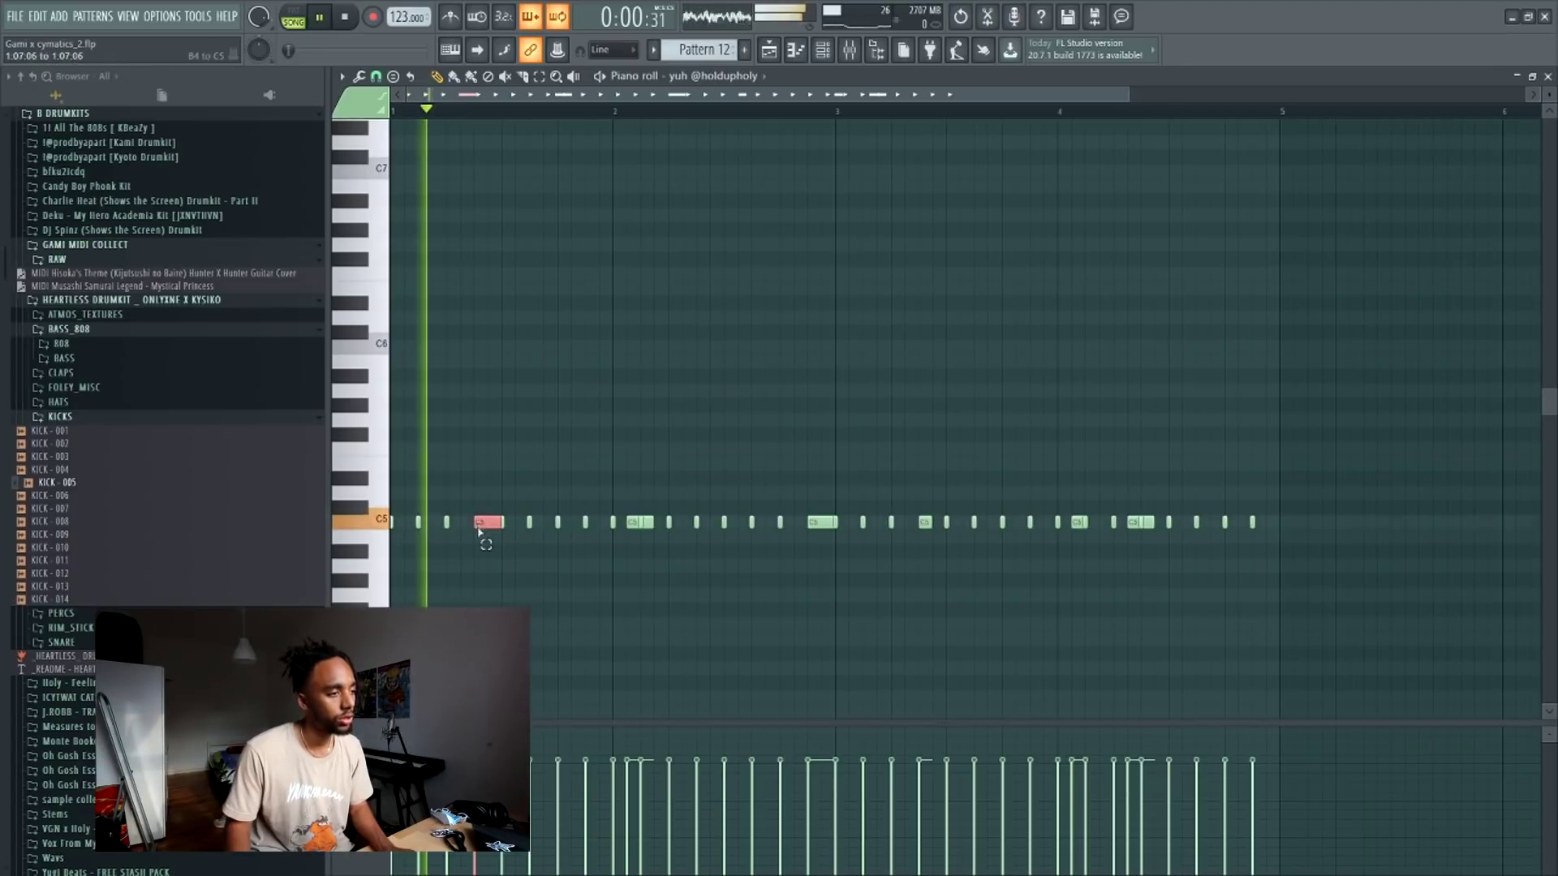
key("alt+u")
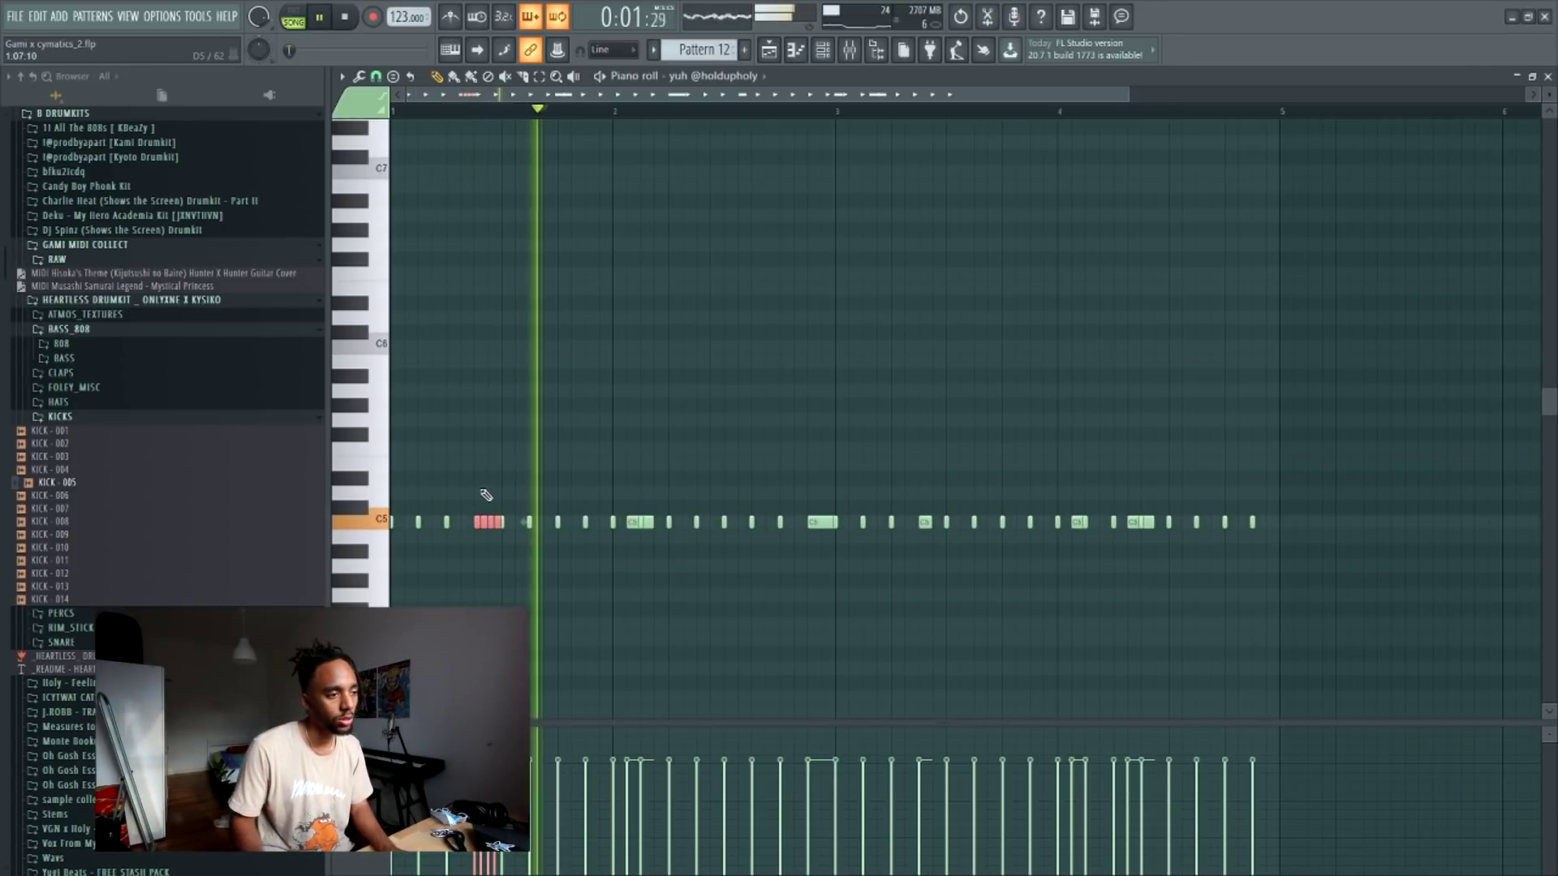
key("Return")
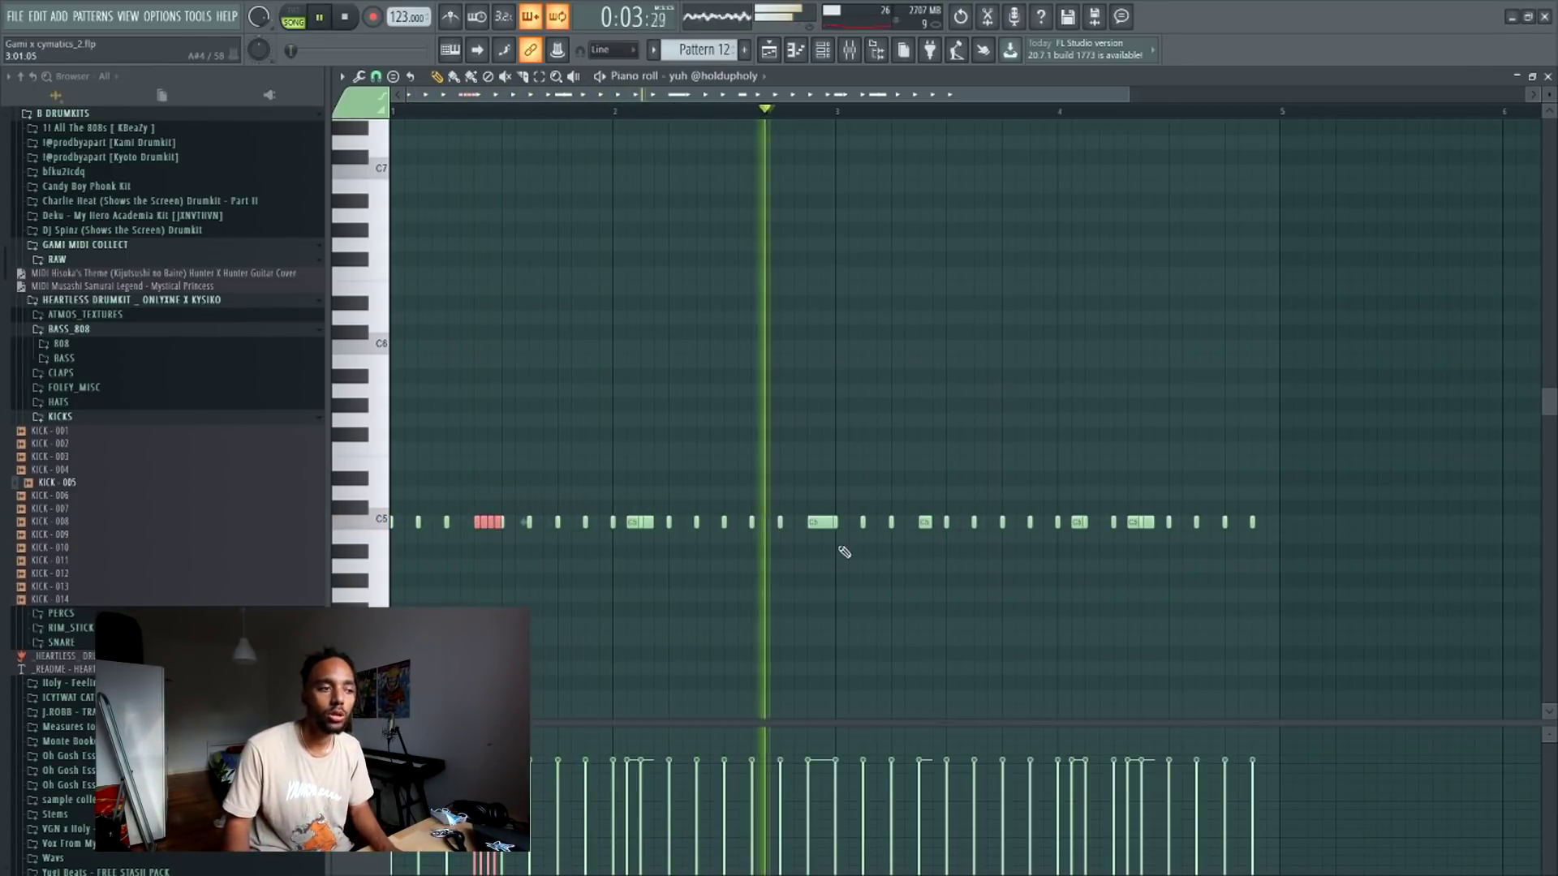
left_click(763, 522)
left_click_drag(930, 523, 896, 502)
key("alt+u")
key("Return")
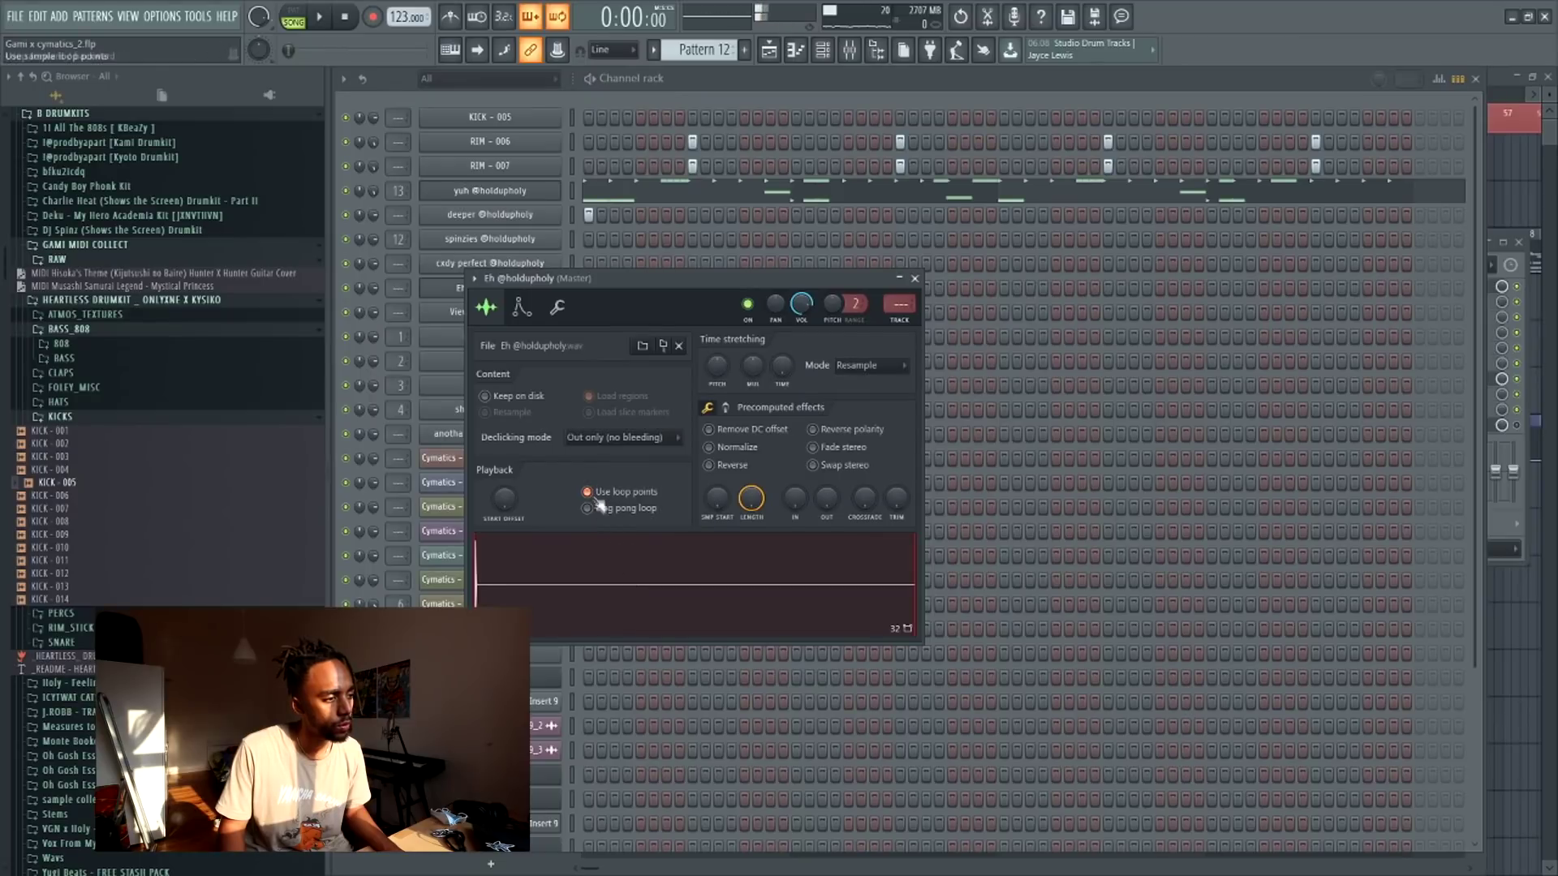
key("Escape")
key("space")
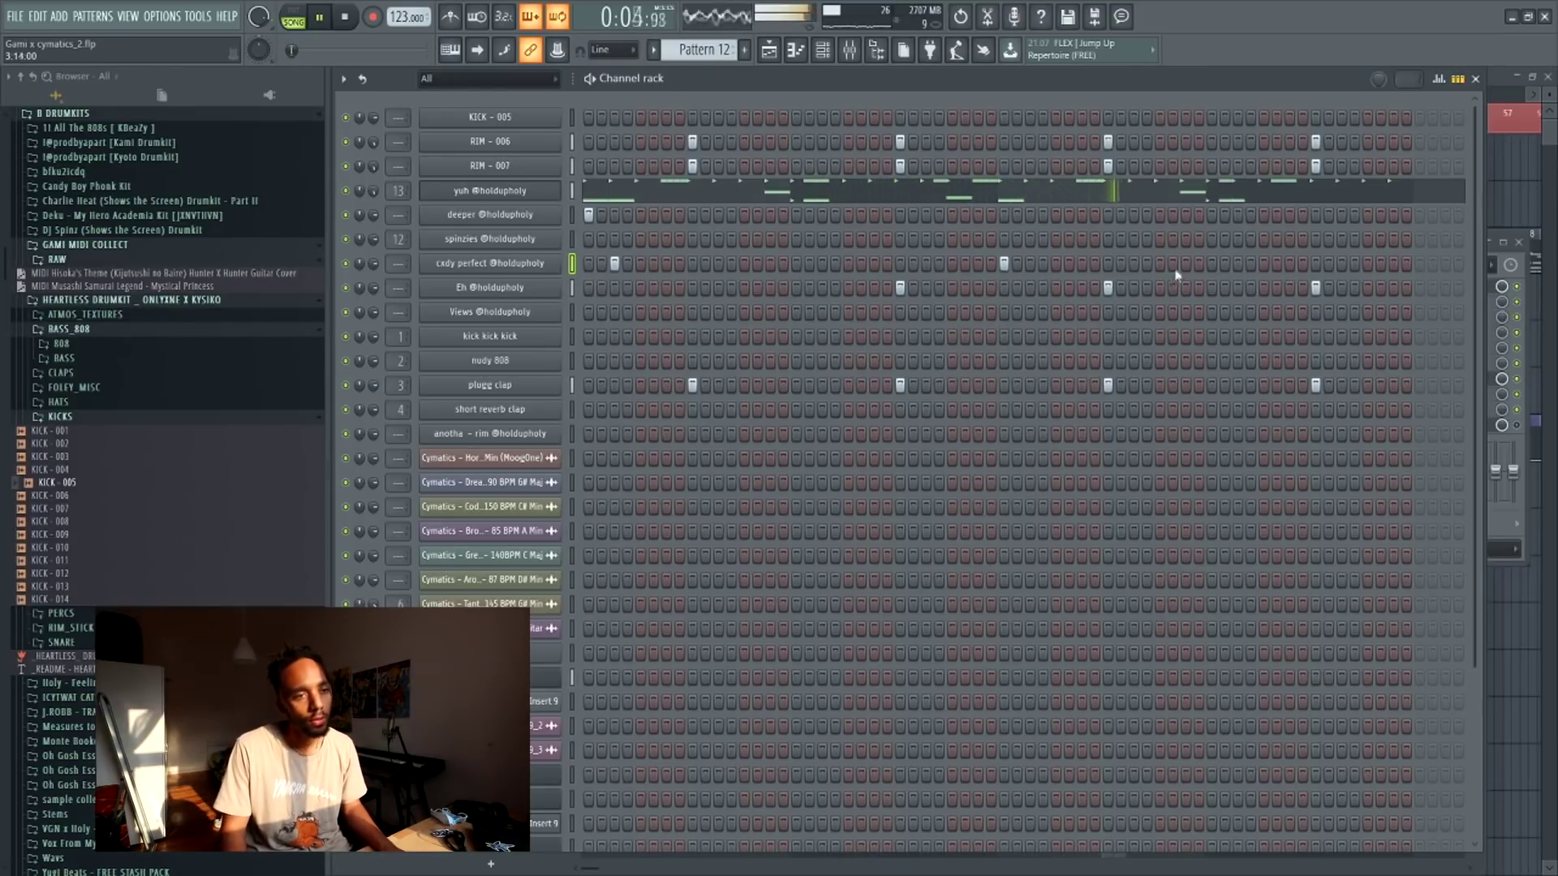
right_click(501, 261)
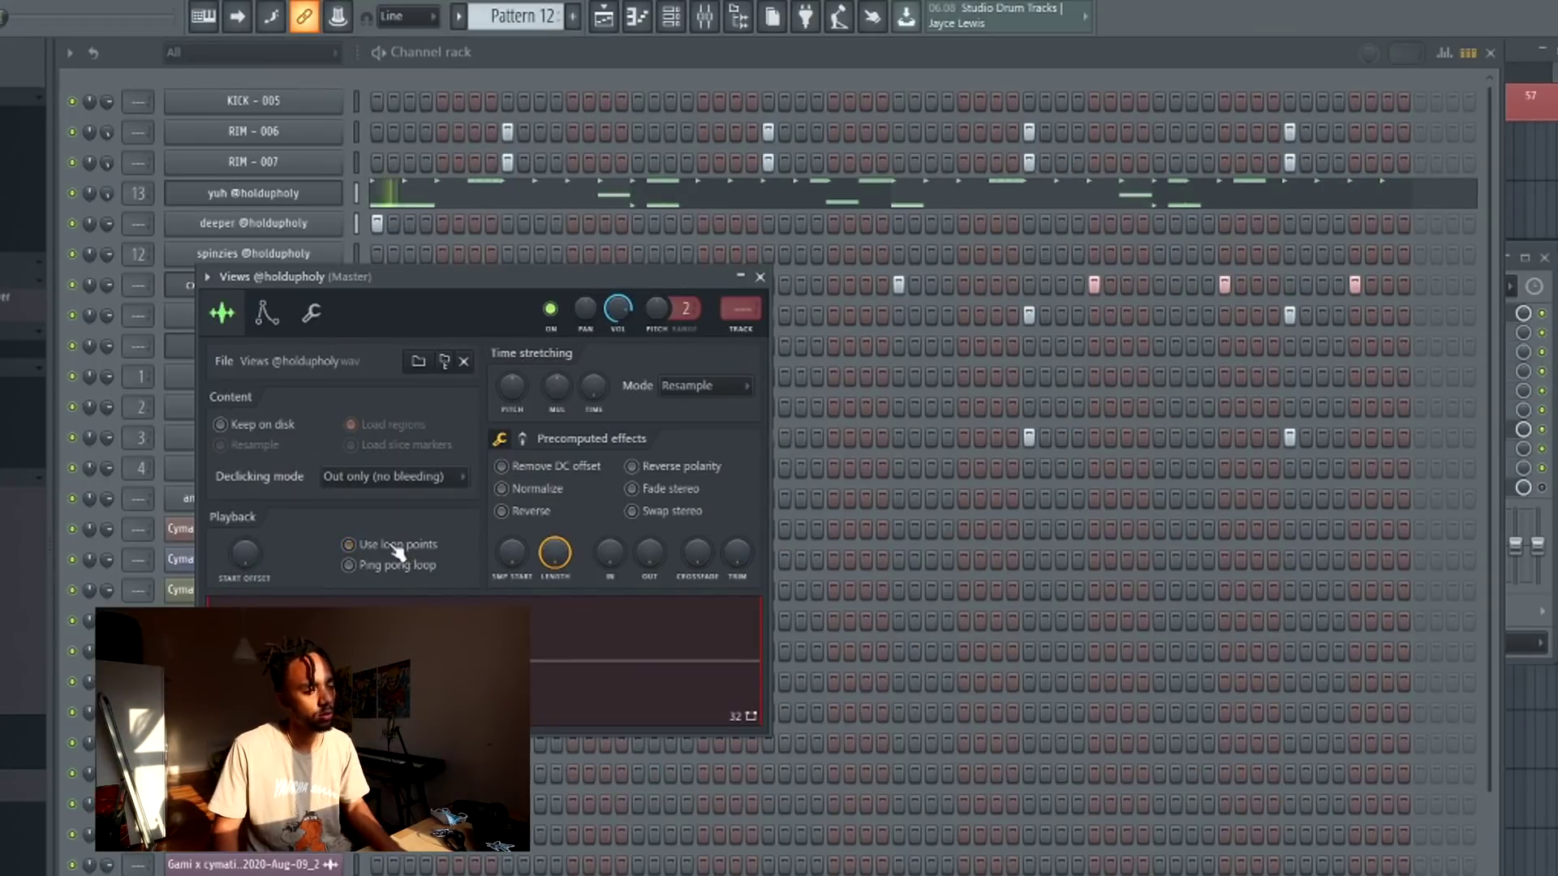
key("Escape")
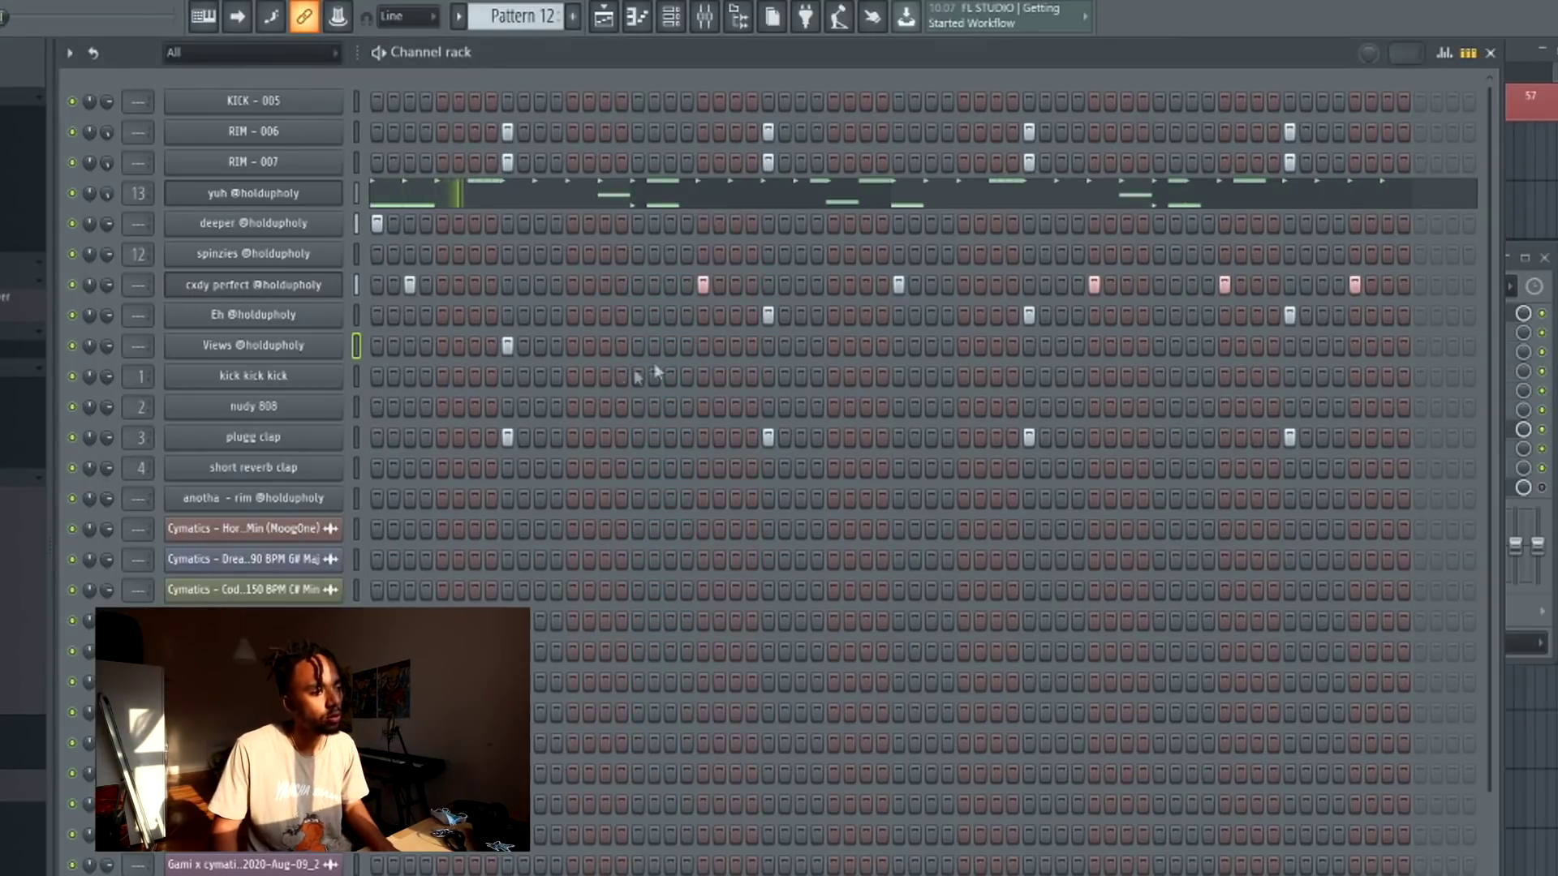
left_click(248, 351)
key("Escape")
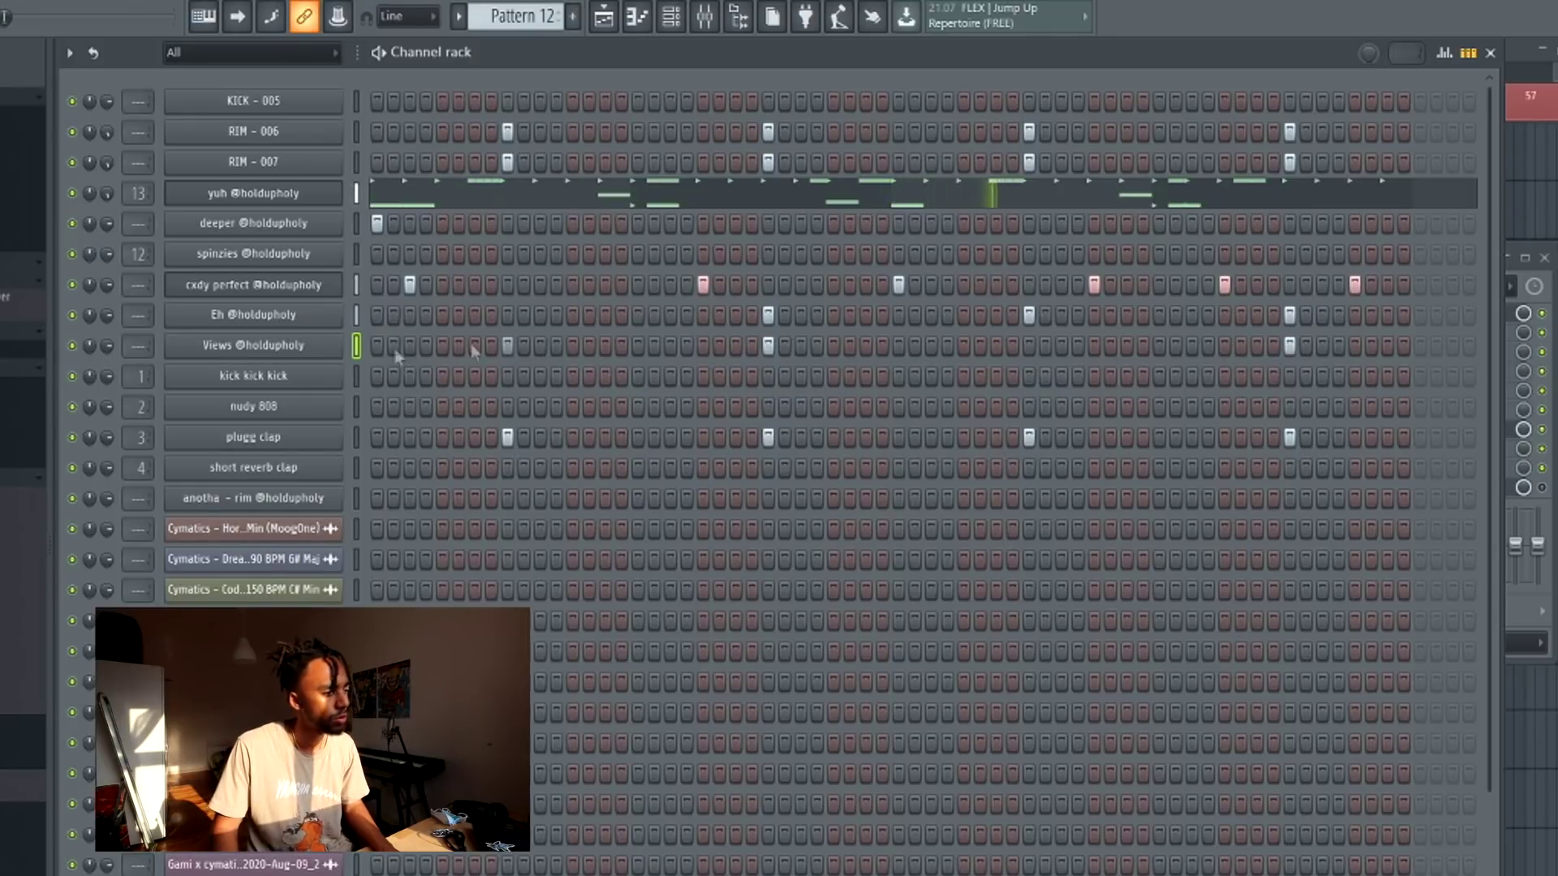
left_click(237, 357)
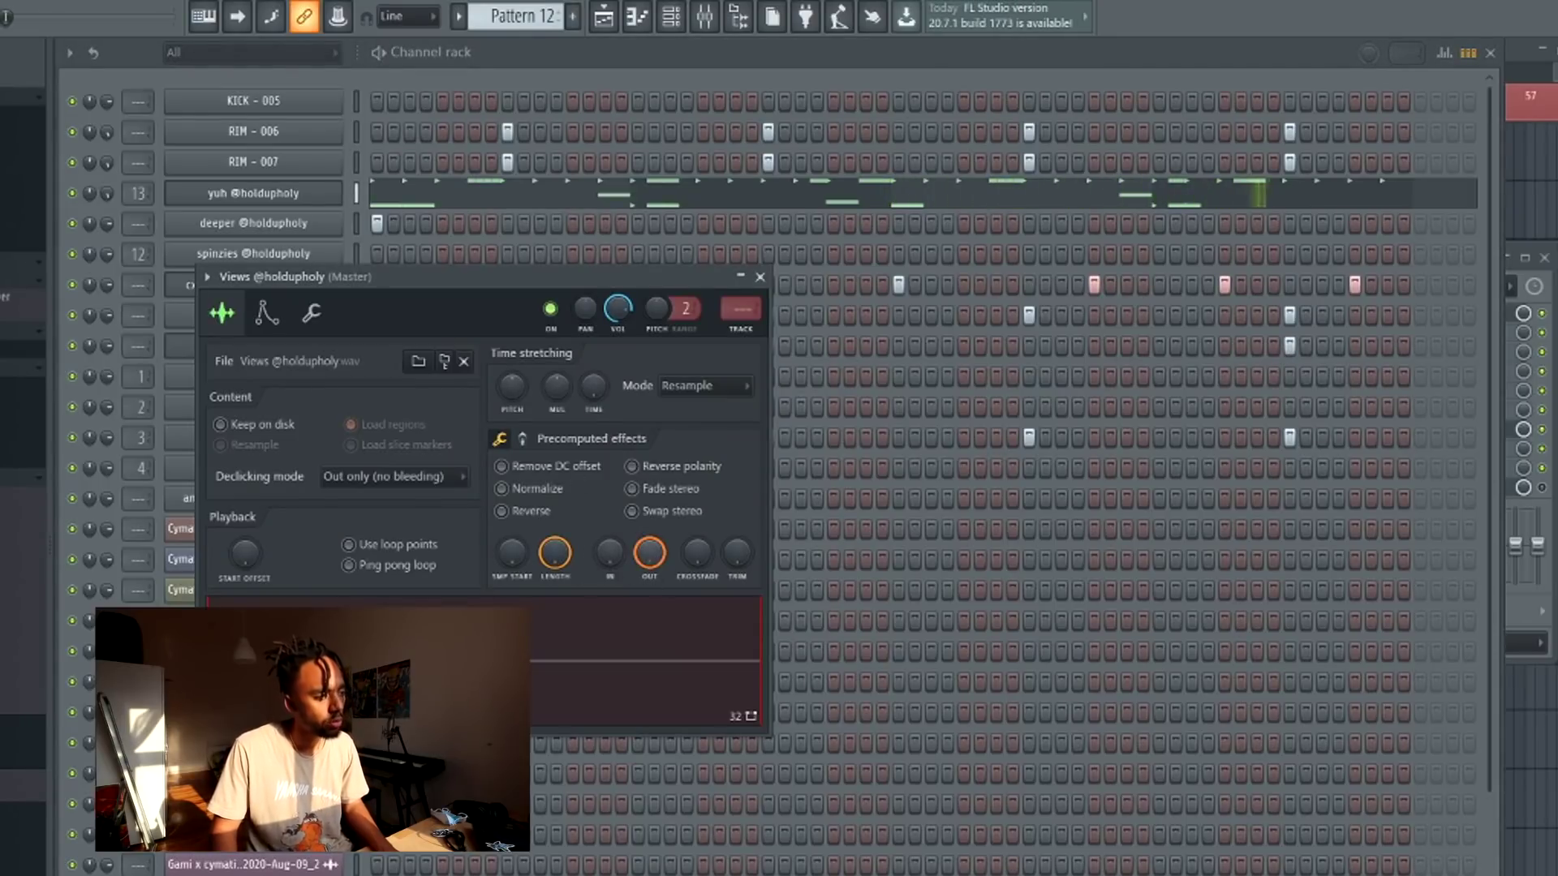
left_click(756, 329)
- Add the [Clap] Illumi sample to Pattern 12 with hits on the same steps as the plugg clap
left_click(1339, 391)
mouse_move(1367, 408)
left_click(1115, 159)
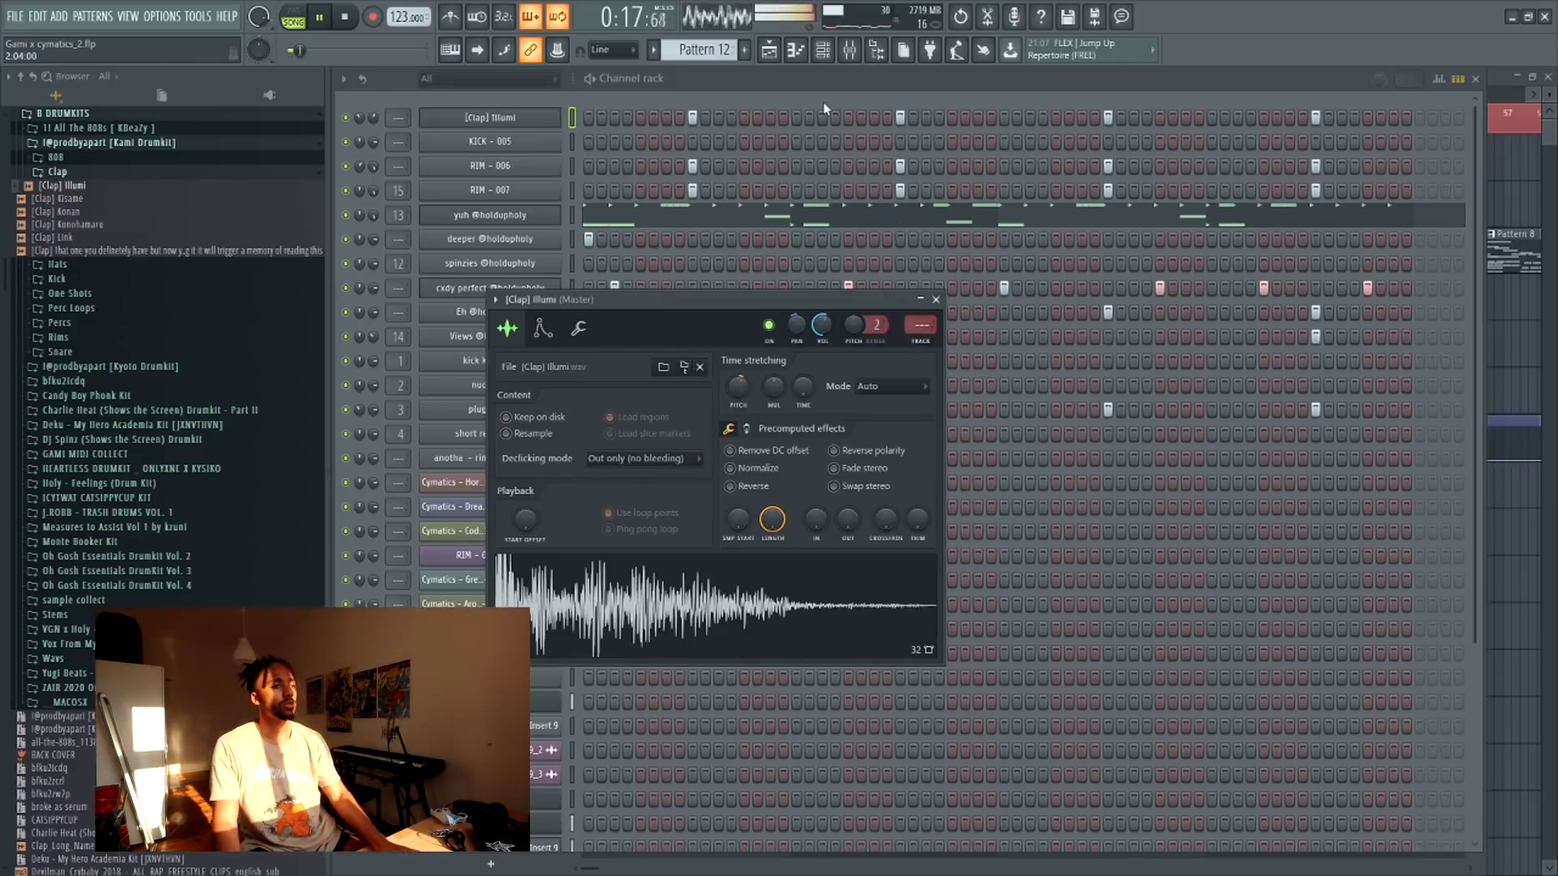
- Replace the Pattern 12 clip at the start of the playlist with a four-bar clip starting at about bar 13
left_click(775, 73)
left_click(769, 50)
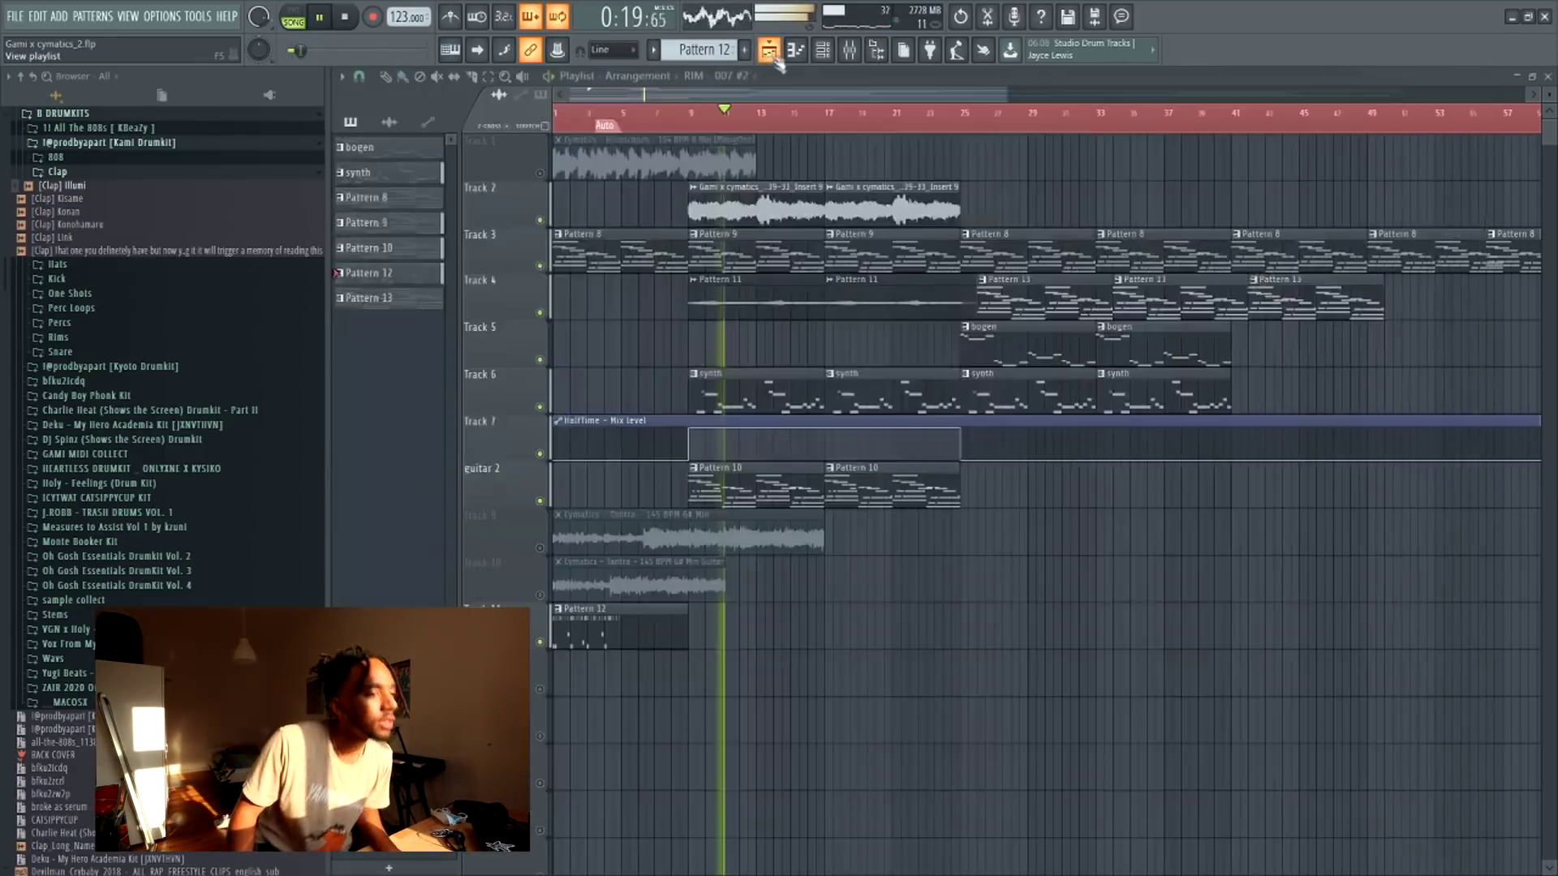
left_click(631, 630)
right_click(630, 630)
left_click_drag(595, 631, 799, 631)
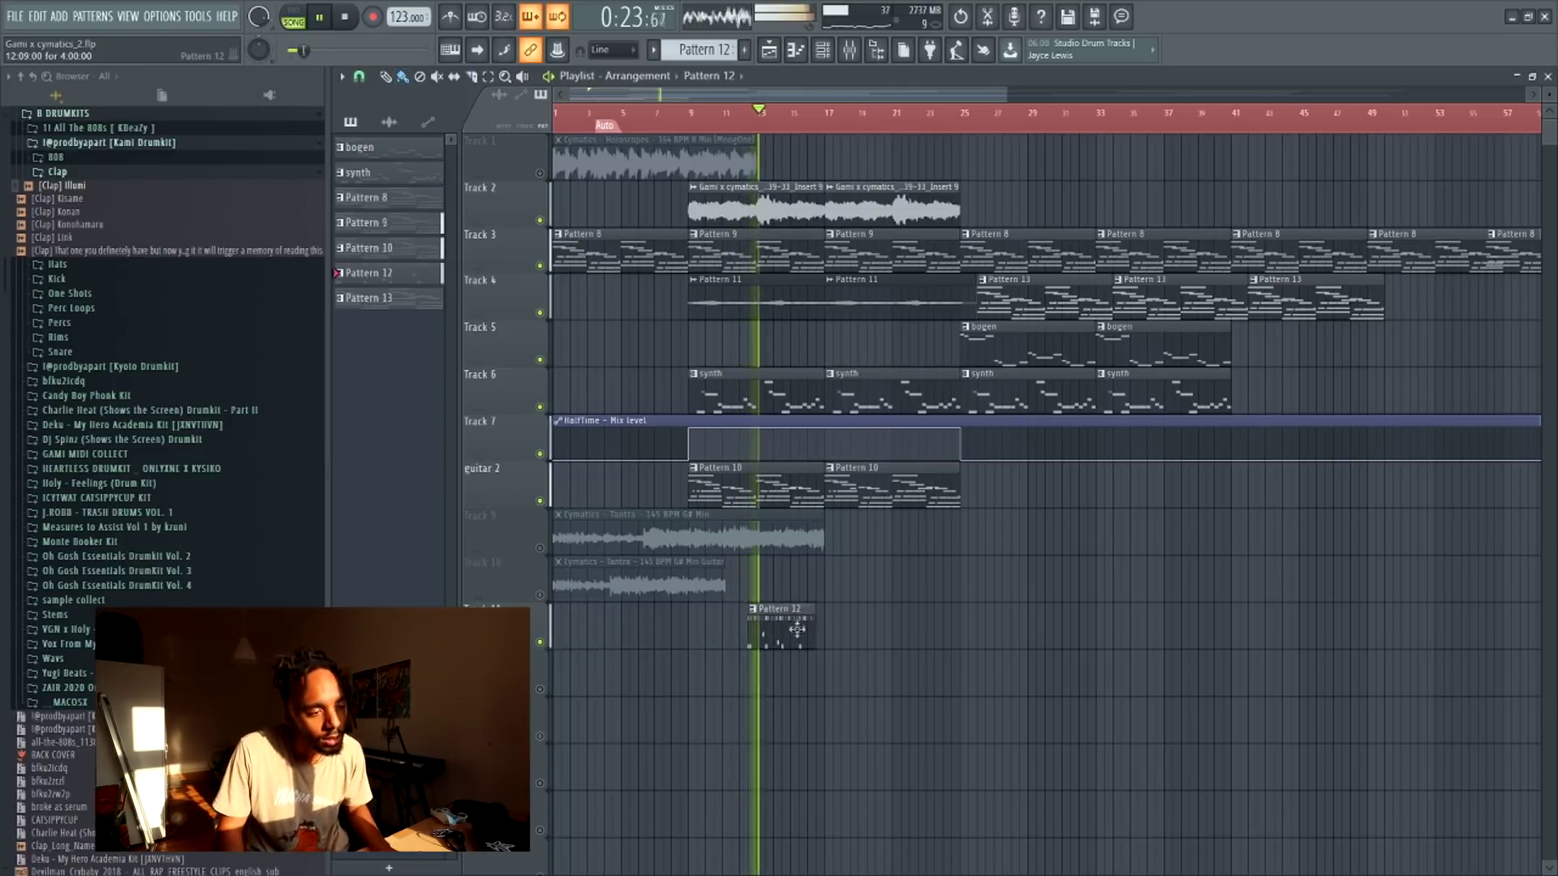
- Repeat the Pattern 12 clip back to back on its playlist track from bar 13 up to bar 41
left_click(844, 629)
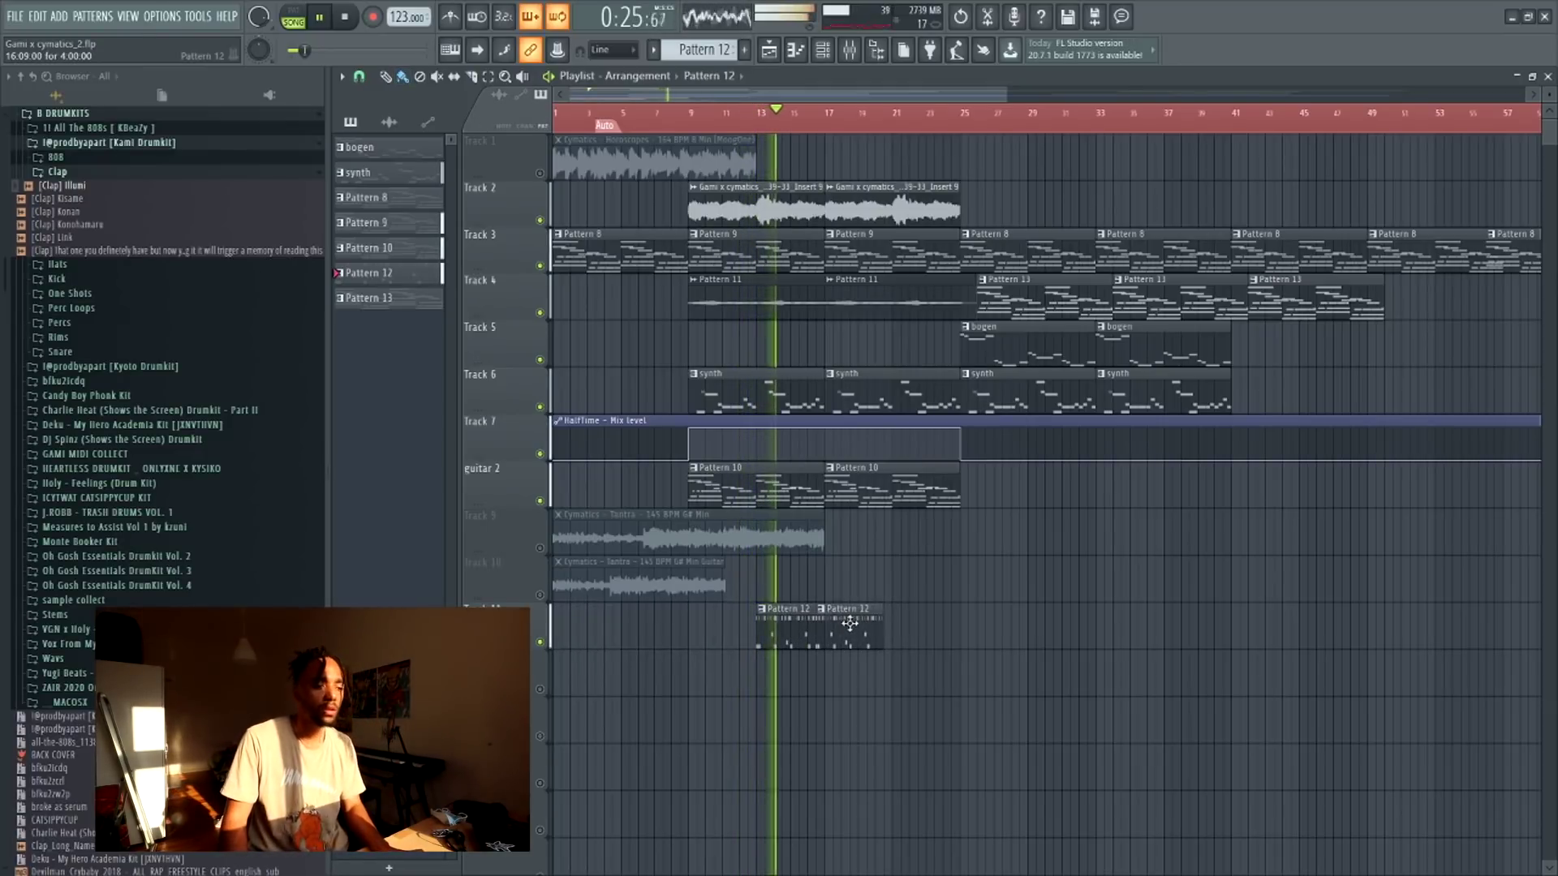
mouse_move(936, 633)
left_mouse_down()
mouse_move(802, 645)
mouse_move(1074, 630)
mouse_move(1060, 630)
left_mouse_up()
left_click(1147, 674, "ctrl")
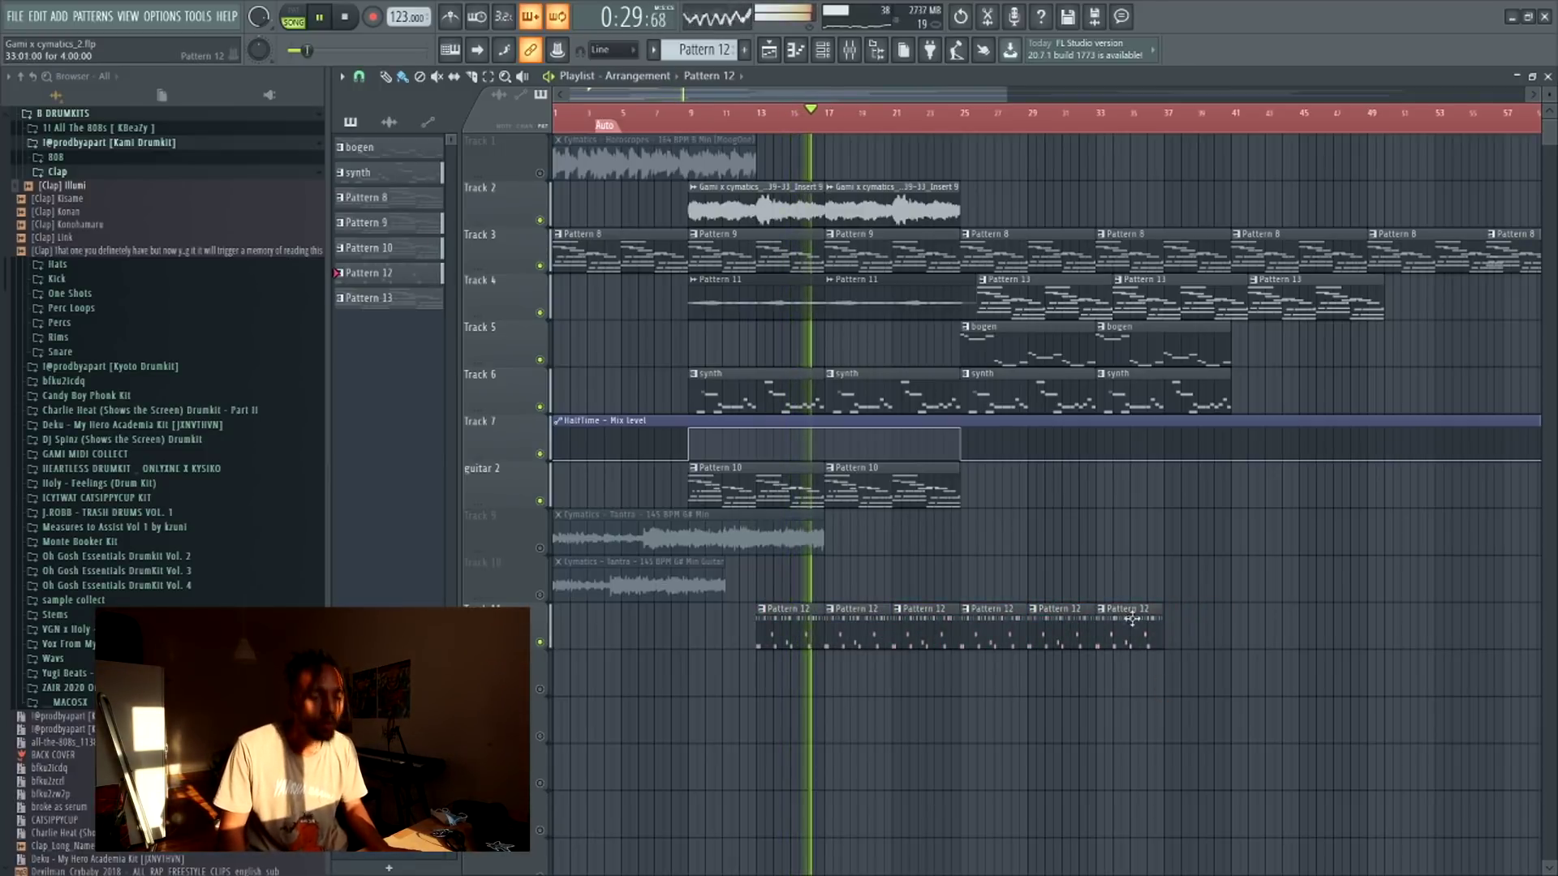
left_click_drag(1207, 628, 1192, 626)
left_click(769, 50)
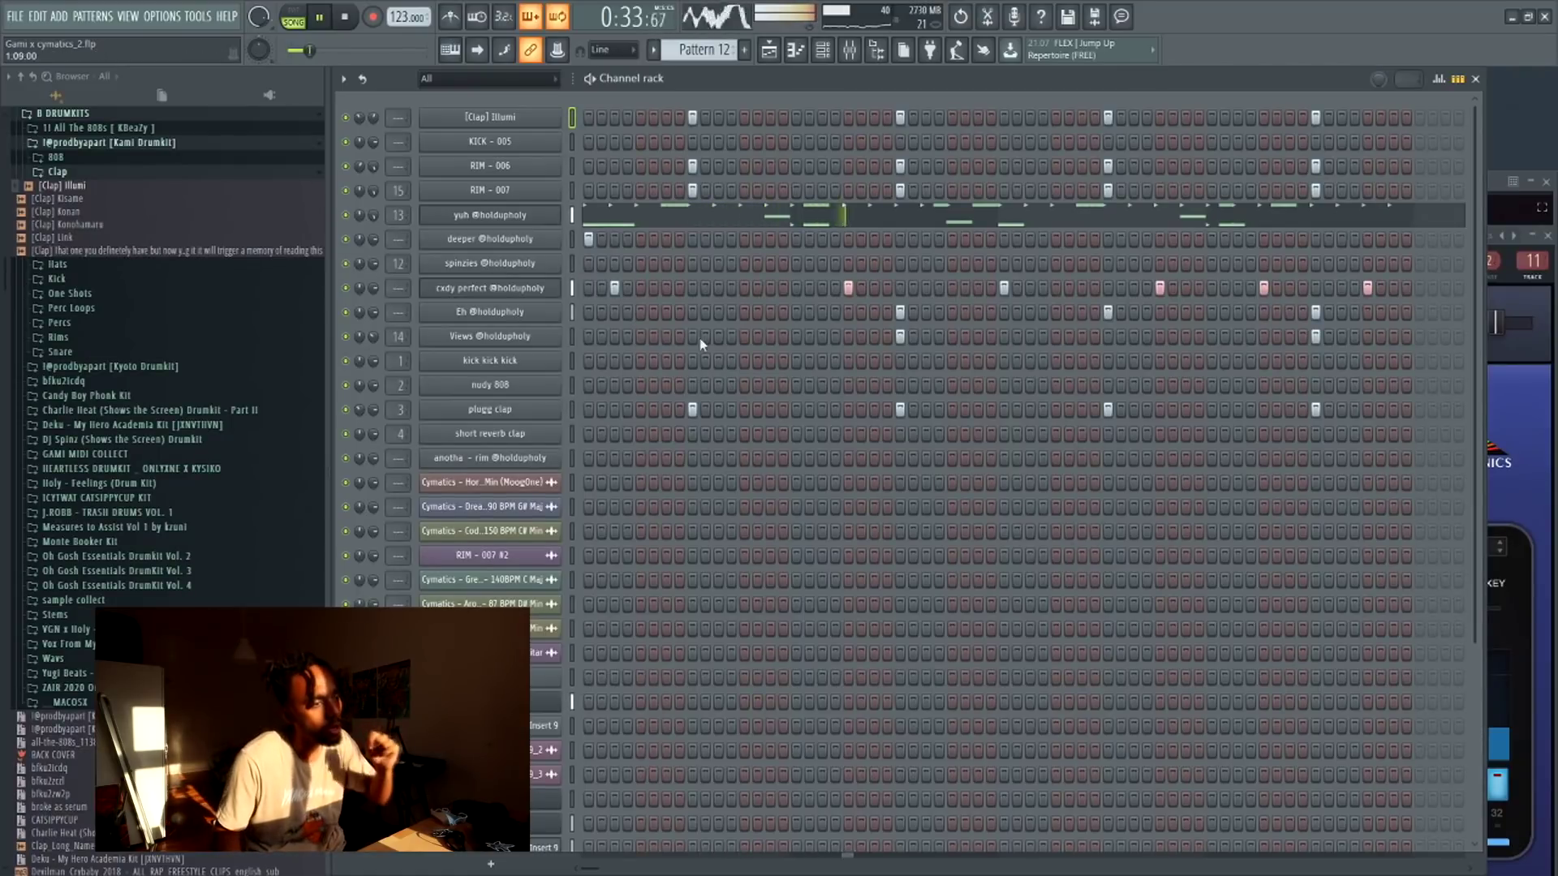
right_click(543, 289)
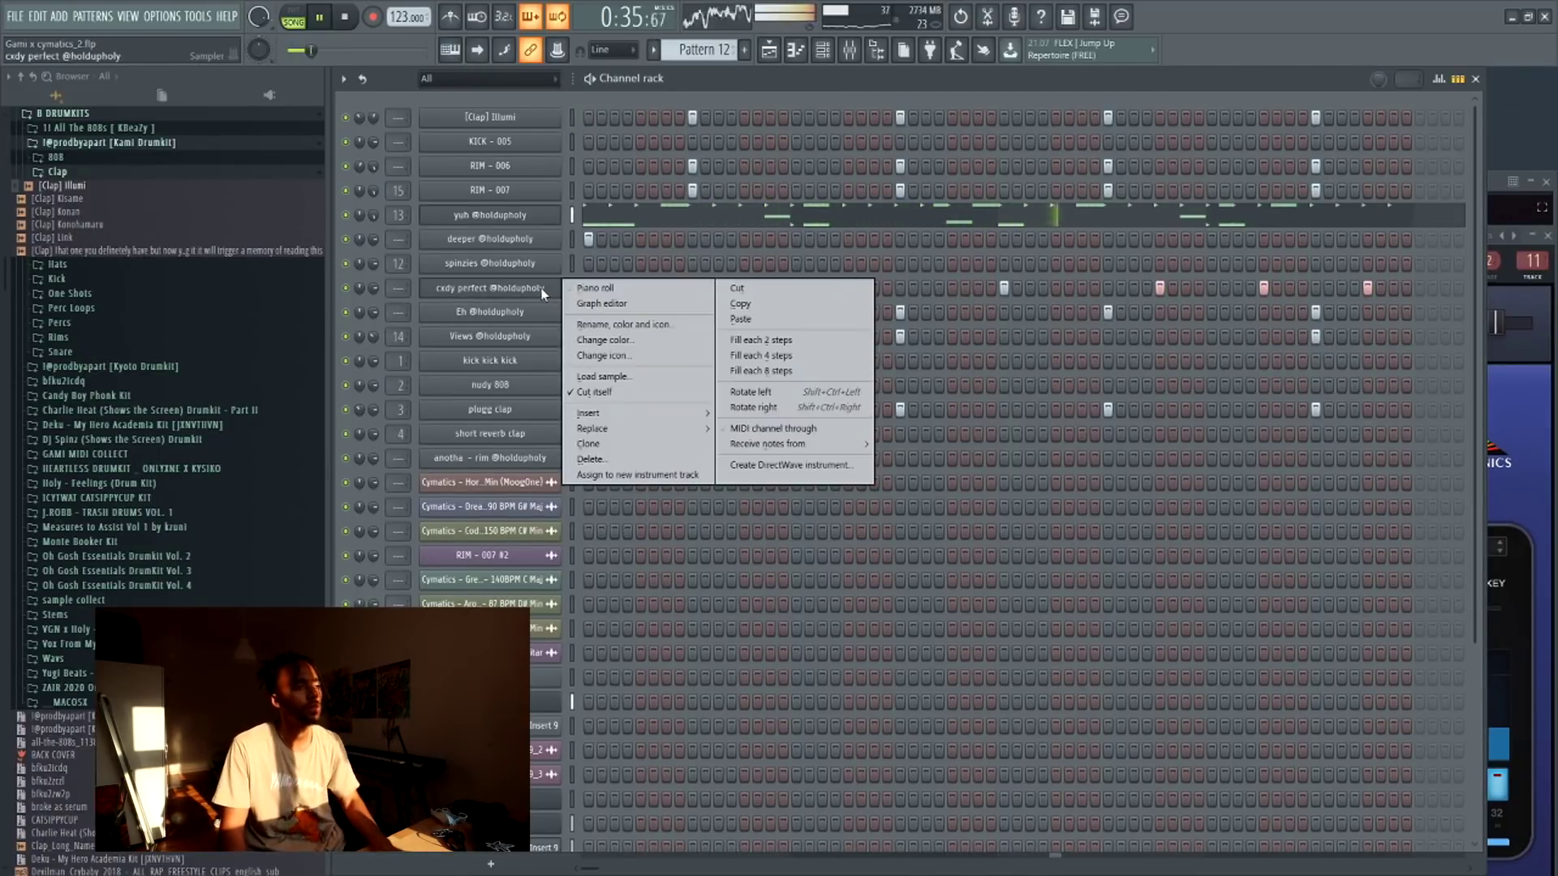
left_click(597, 288)
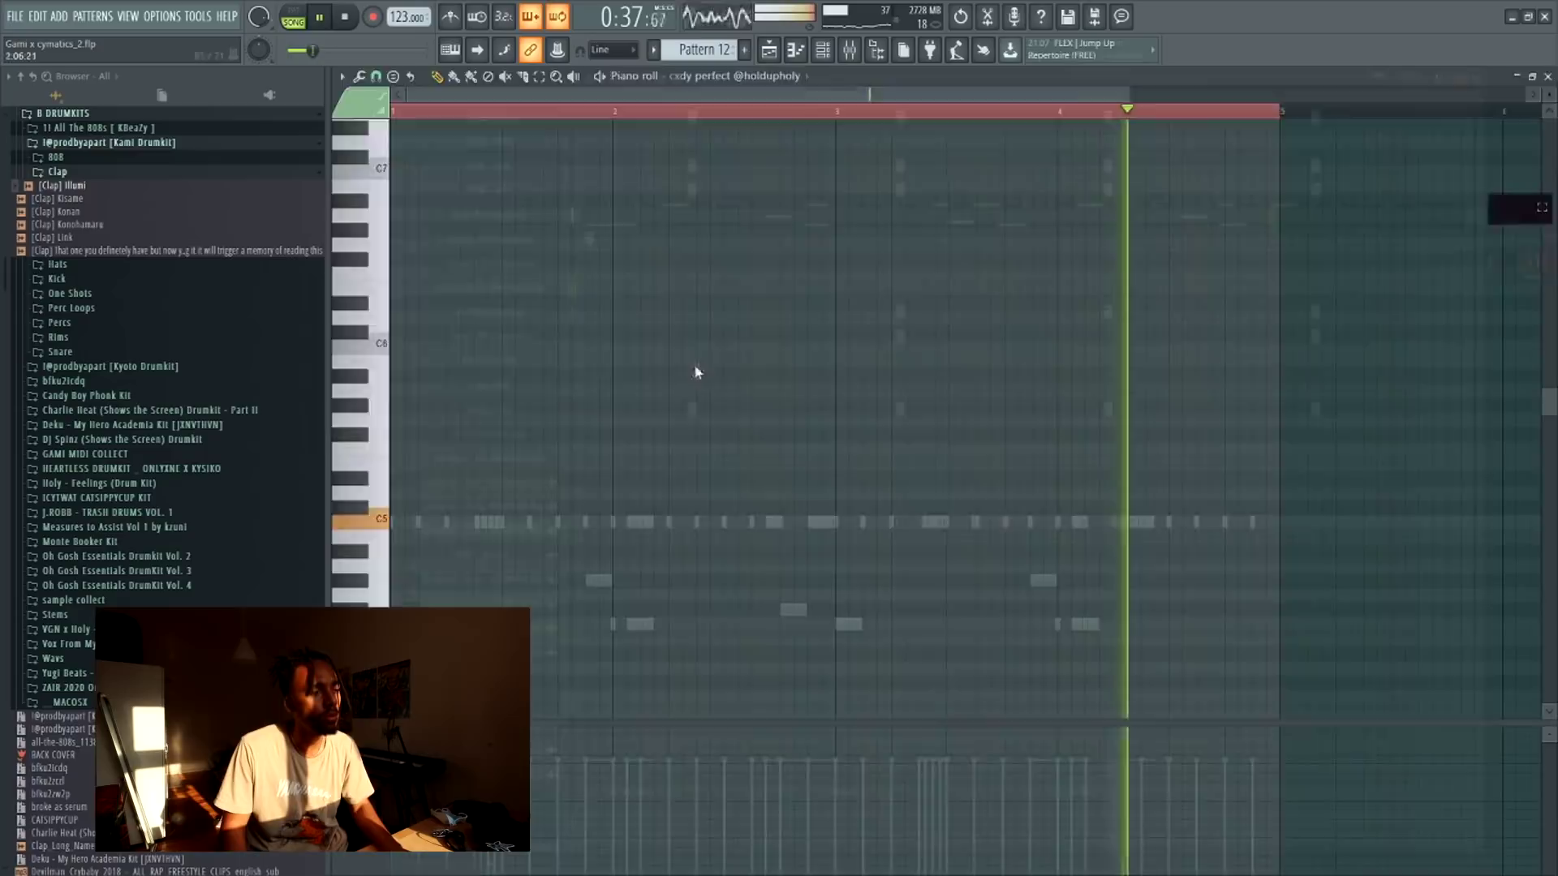
key("F7")
key("F6")
left_click(769, 50)
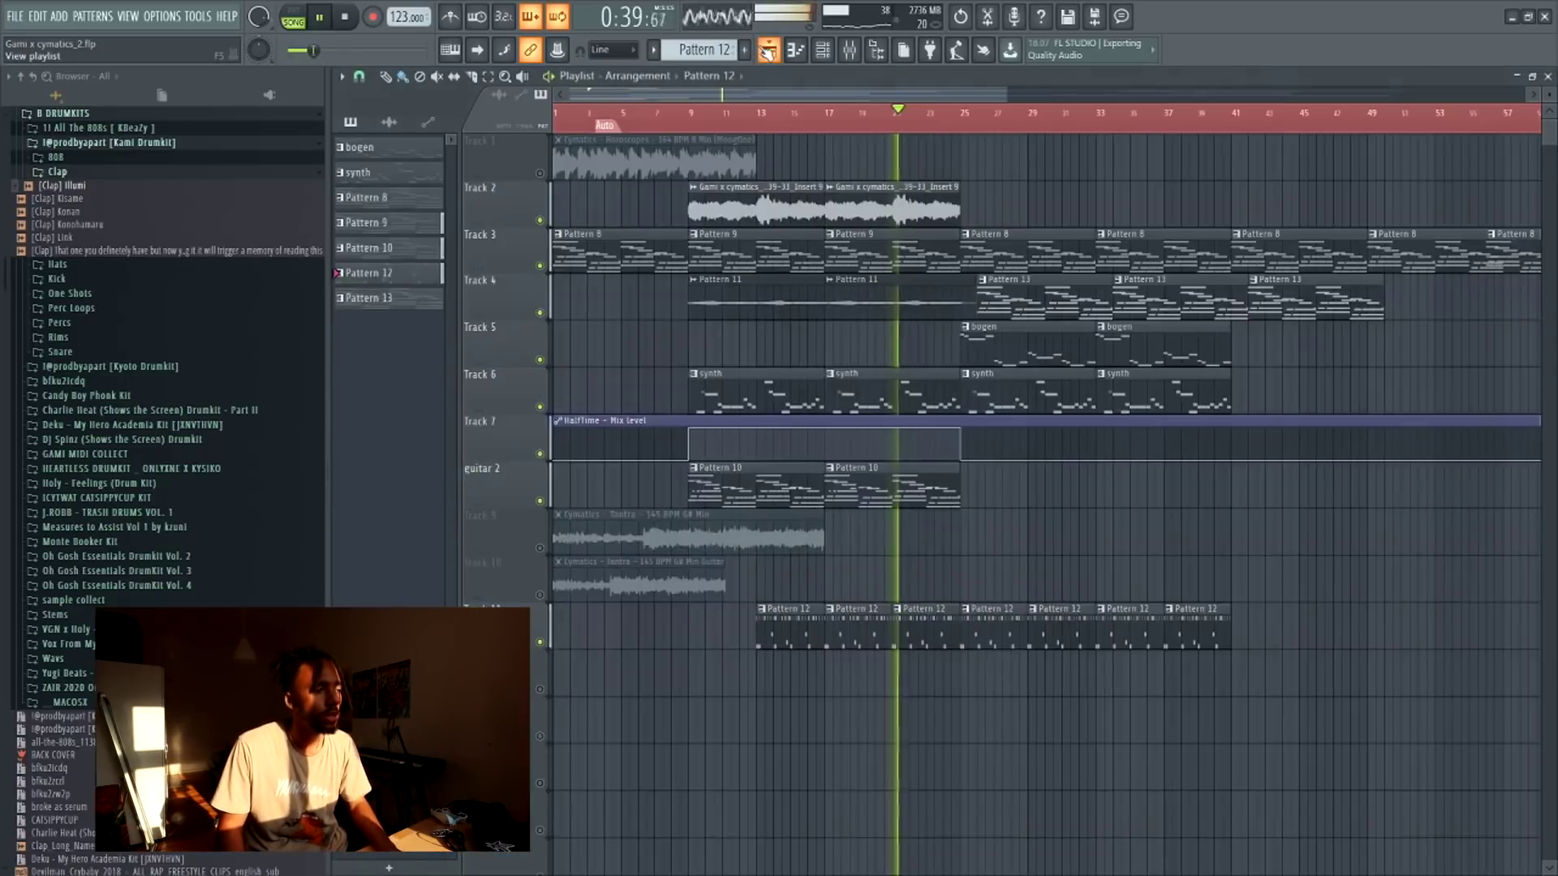
double_click(592, 244)
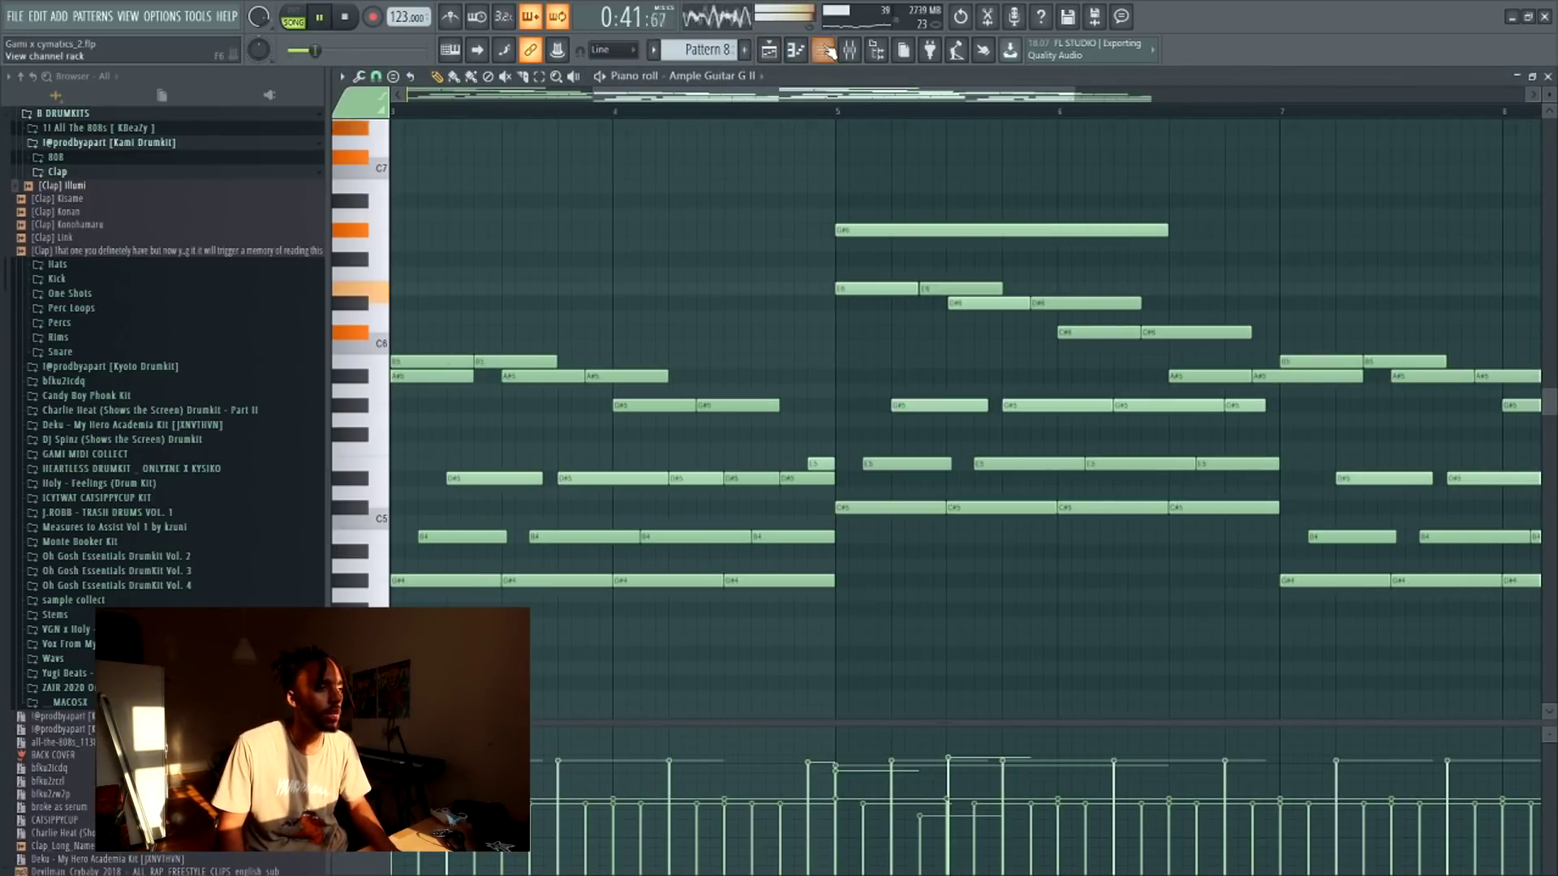
left_click(825, 51)
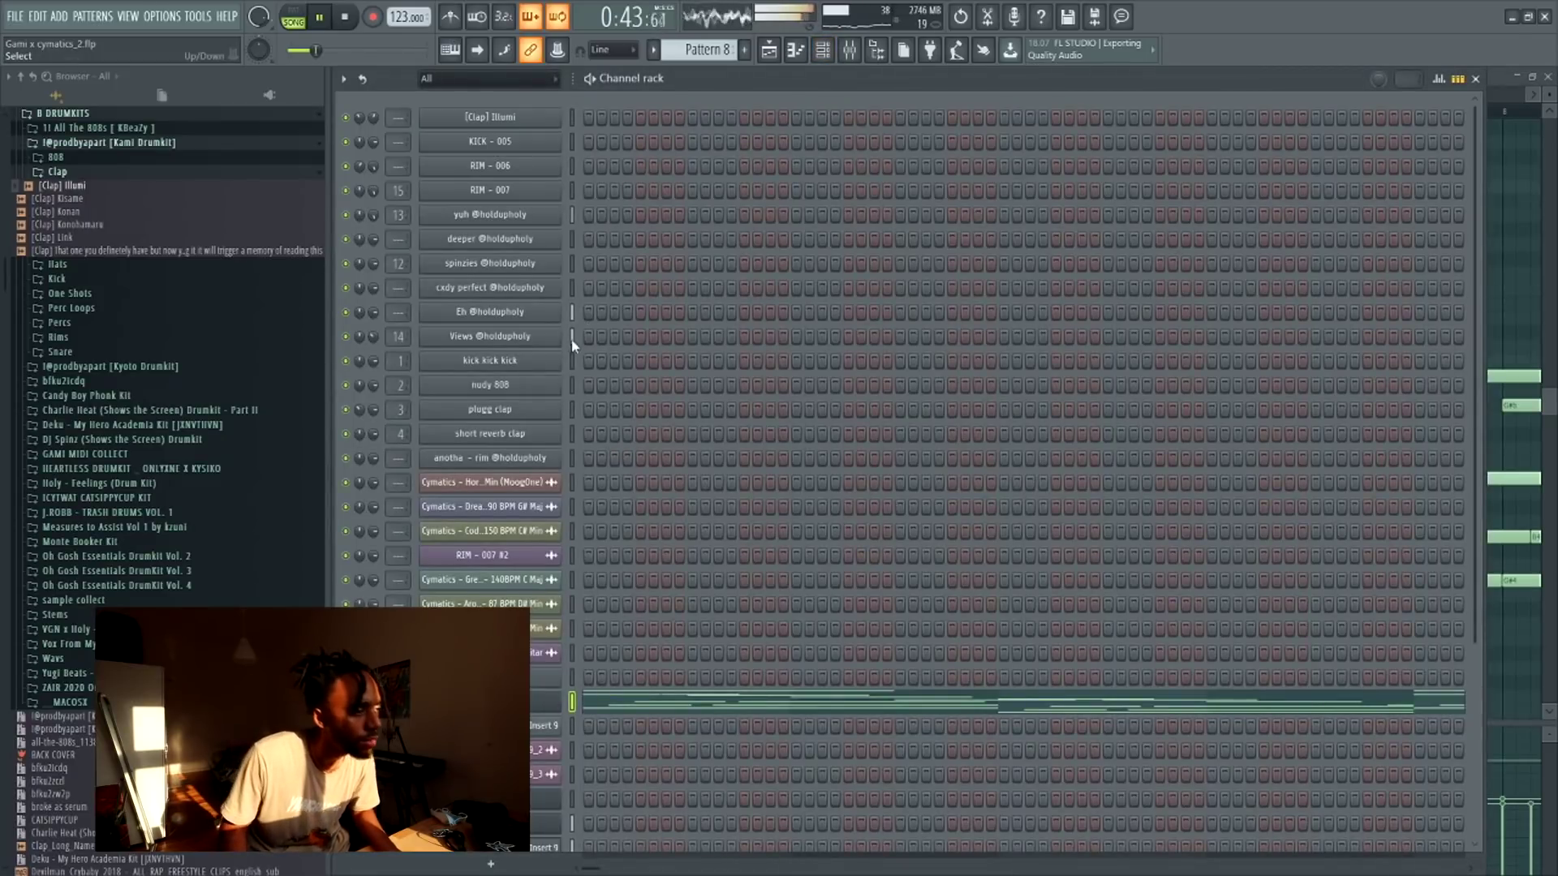
right_click(536, 288)
left_click(593, 290)
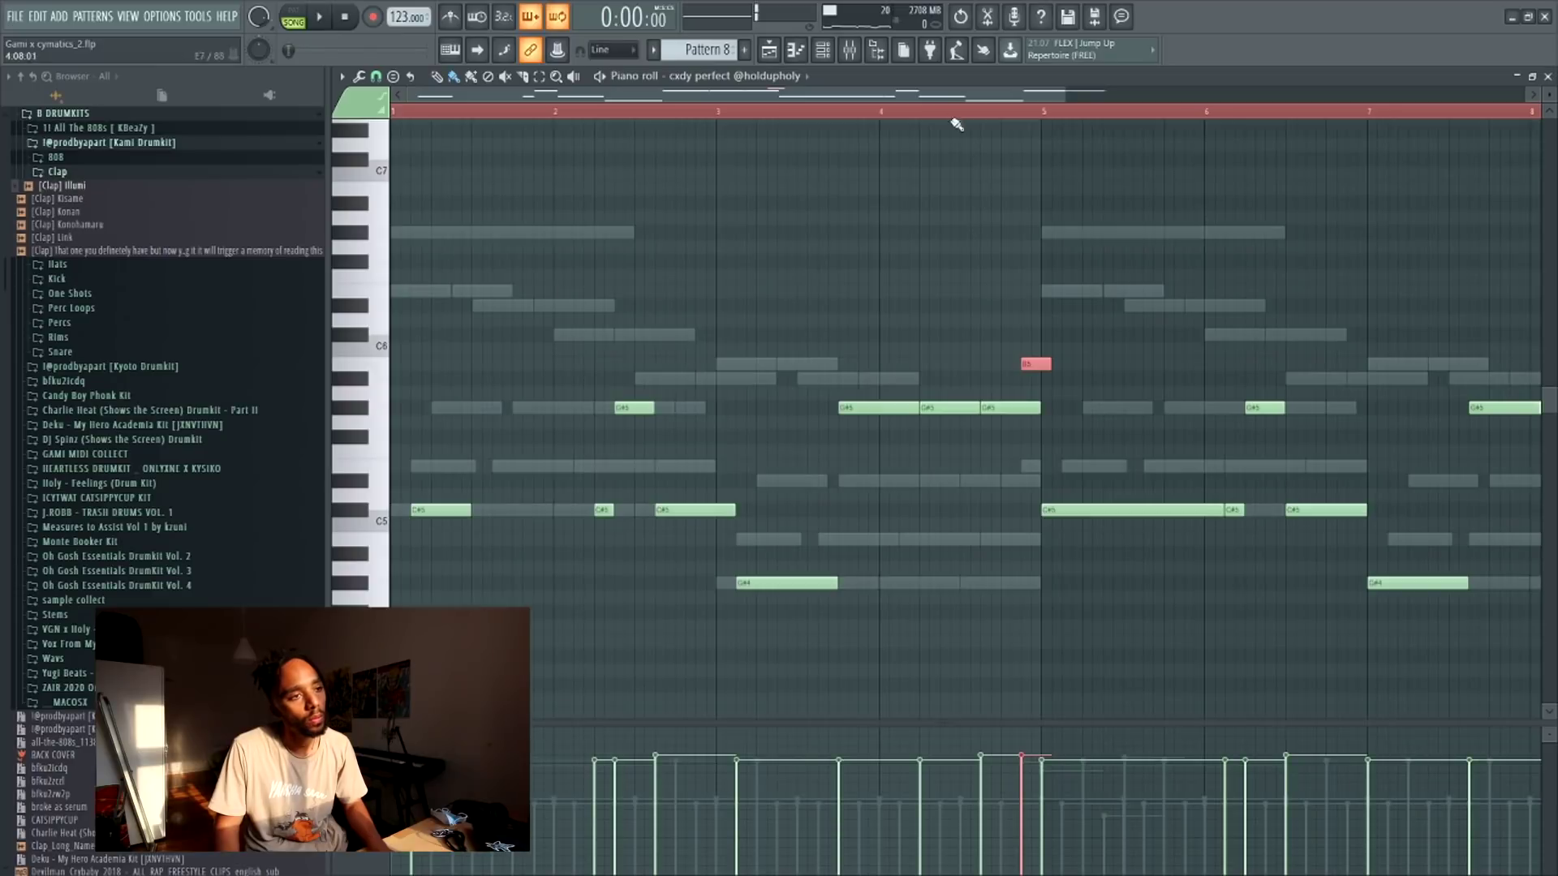
- Play the line from the middle of bar 4 and shorten its B5 note to end exactly at bar 5
left_click(956, 113)
key("space")
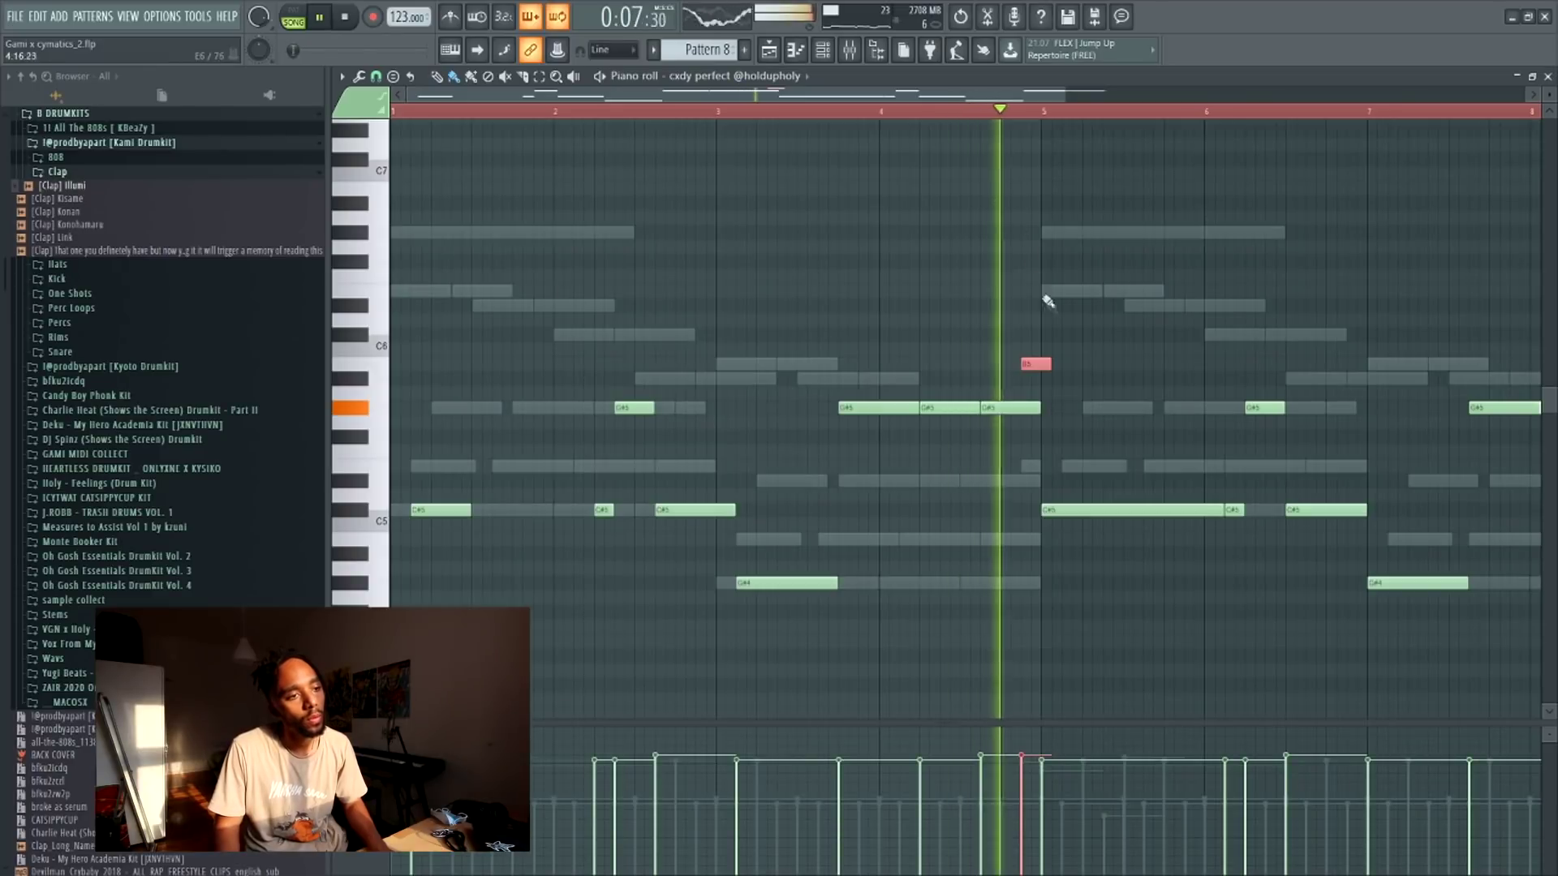
left_click_drag(1049, 366, 1041, 367)
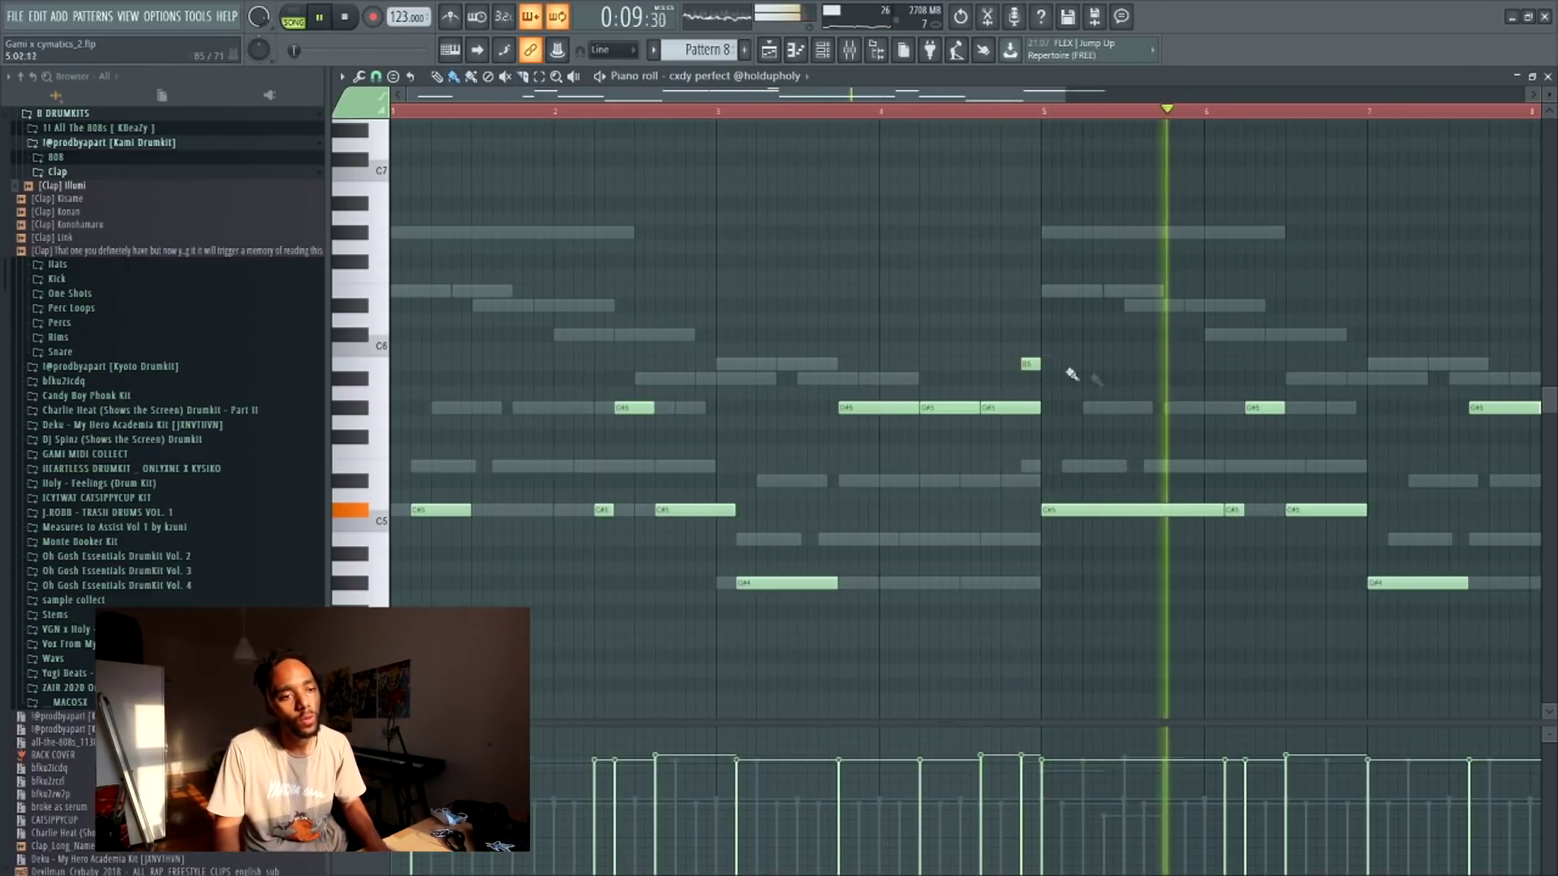
left_click_drag(1219, 512, 812, 536)
left_click_drag(1394, 661, 755, 357)
left_click(761, 525)
right_click(777, 523)
left_click_drag(1370, 644, 765, 357)
key("ctrl+a")
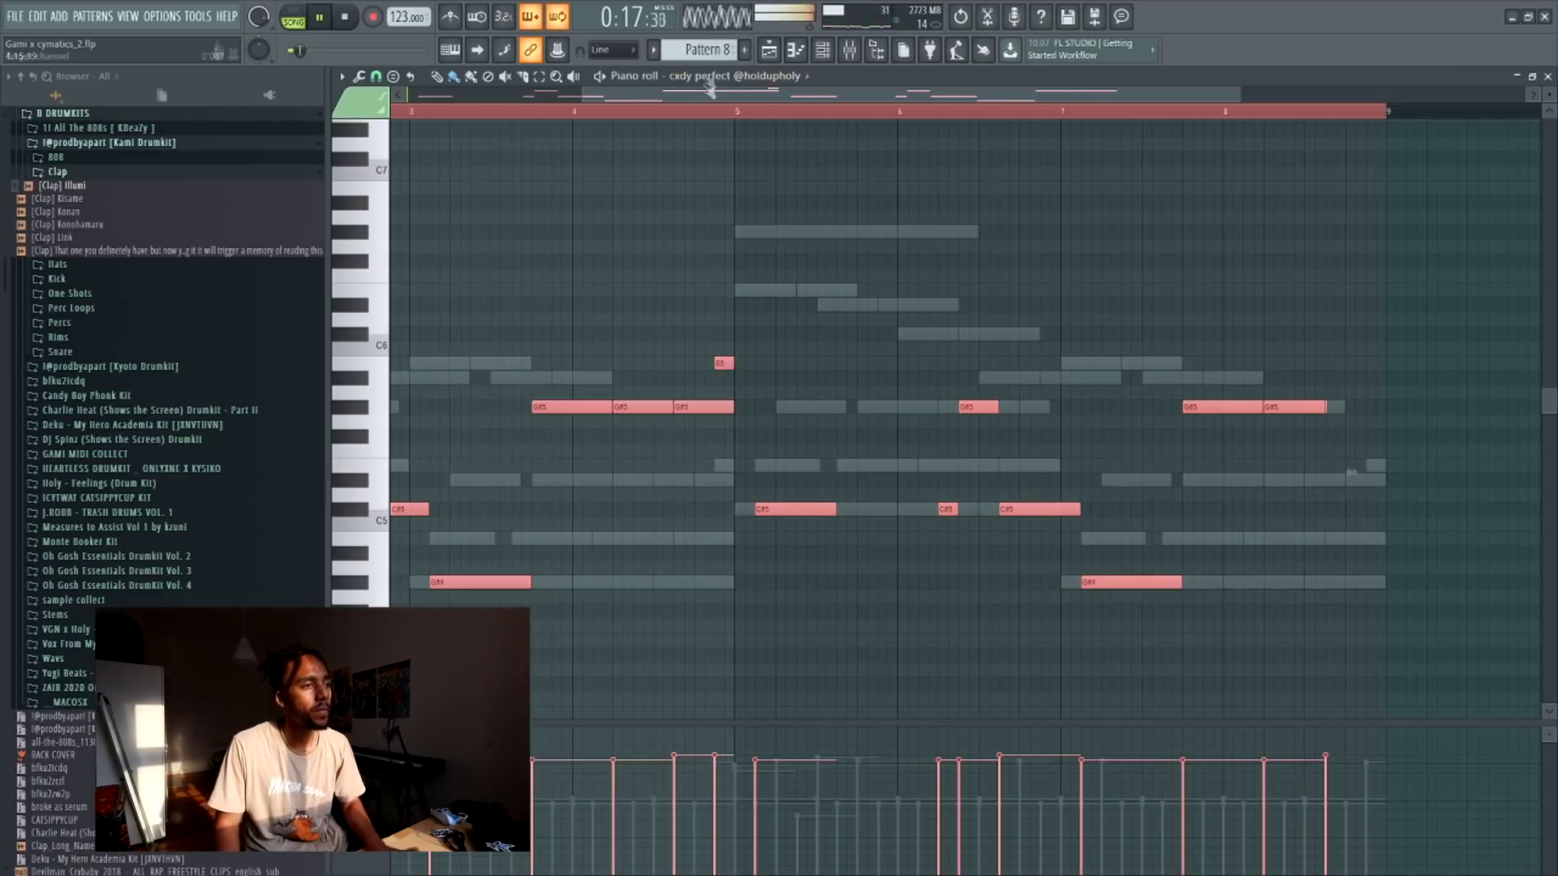
key("Delete")
left_click(746, 51)
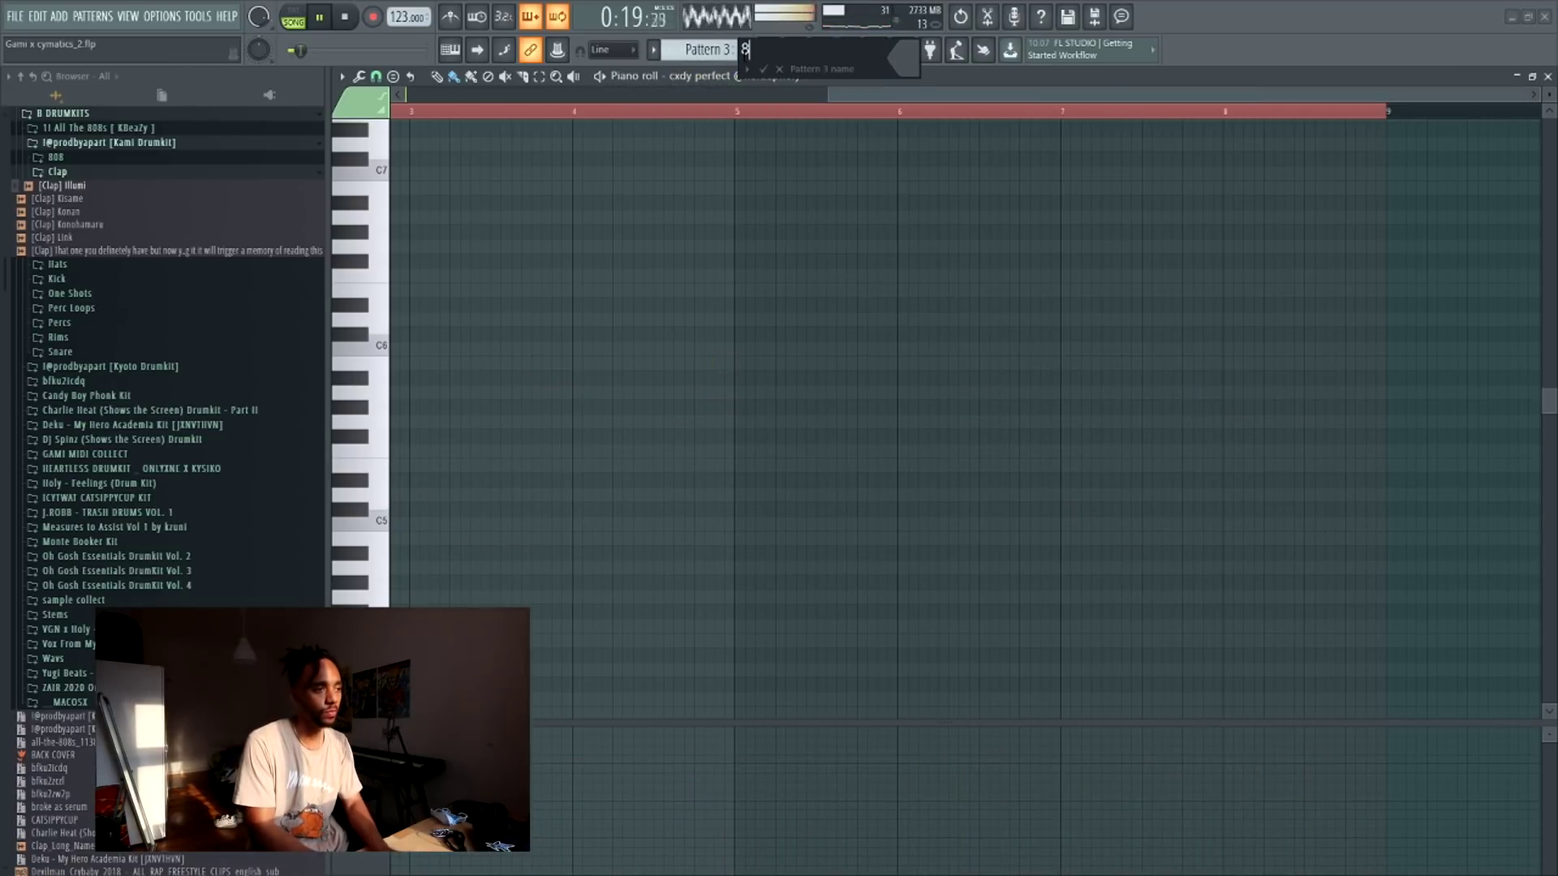
key("Return")
- Paste the bass notes into the 808 pattern and move them earlier so the first C#5 starts just after bar 1 begins
key("ctrl+v")
left_click_drag(695, 281, 1002, 304)
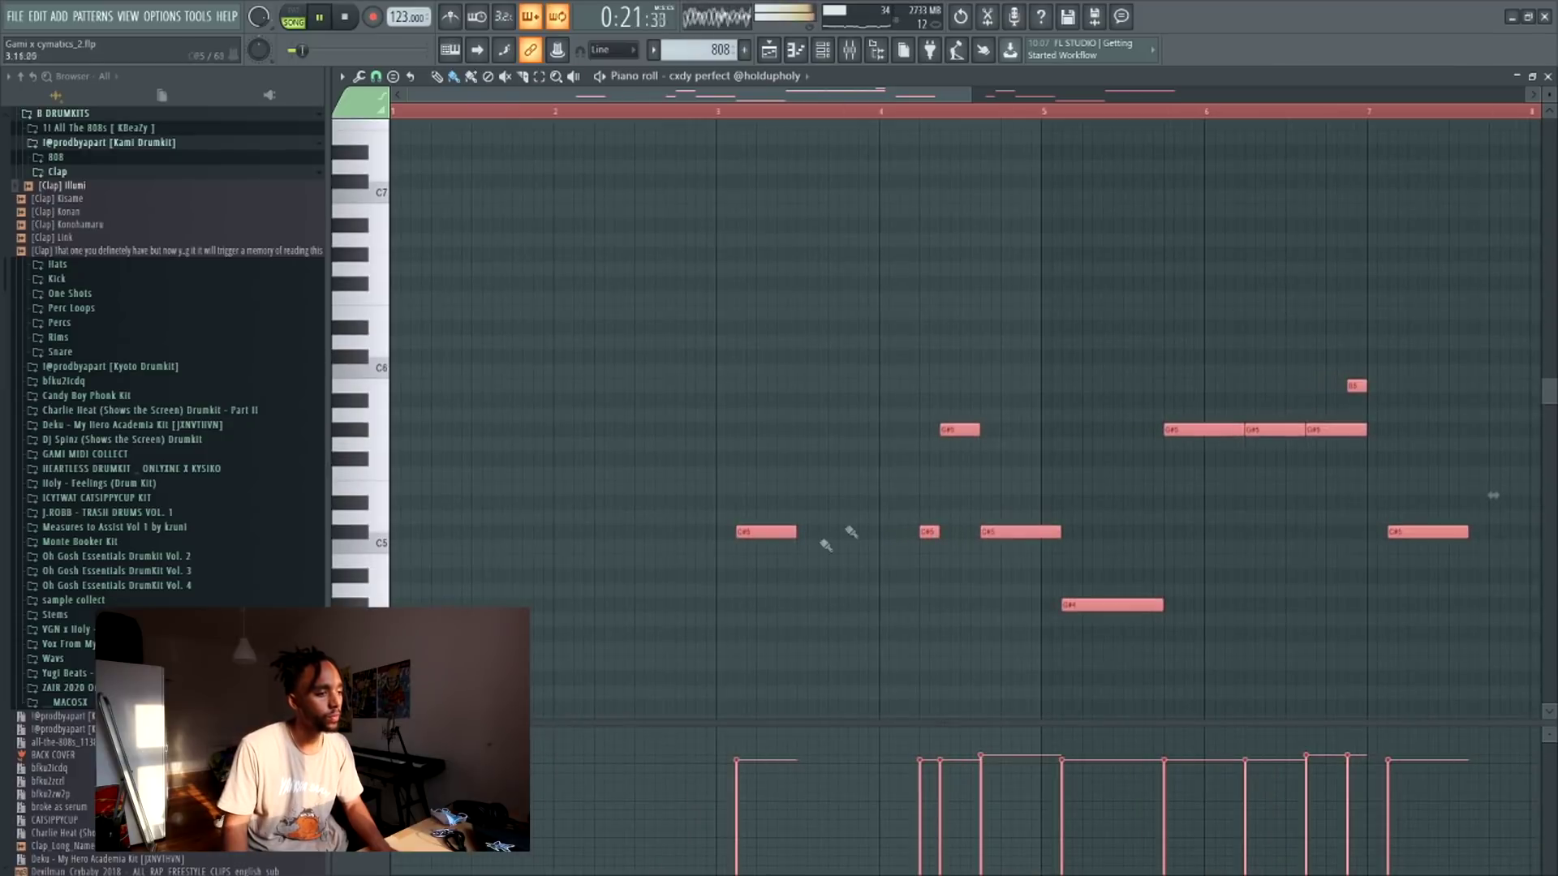
left_click_drag(748, 535, 420, 535)
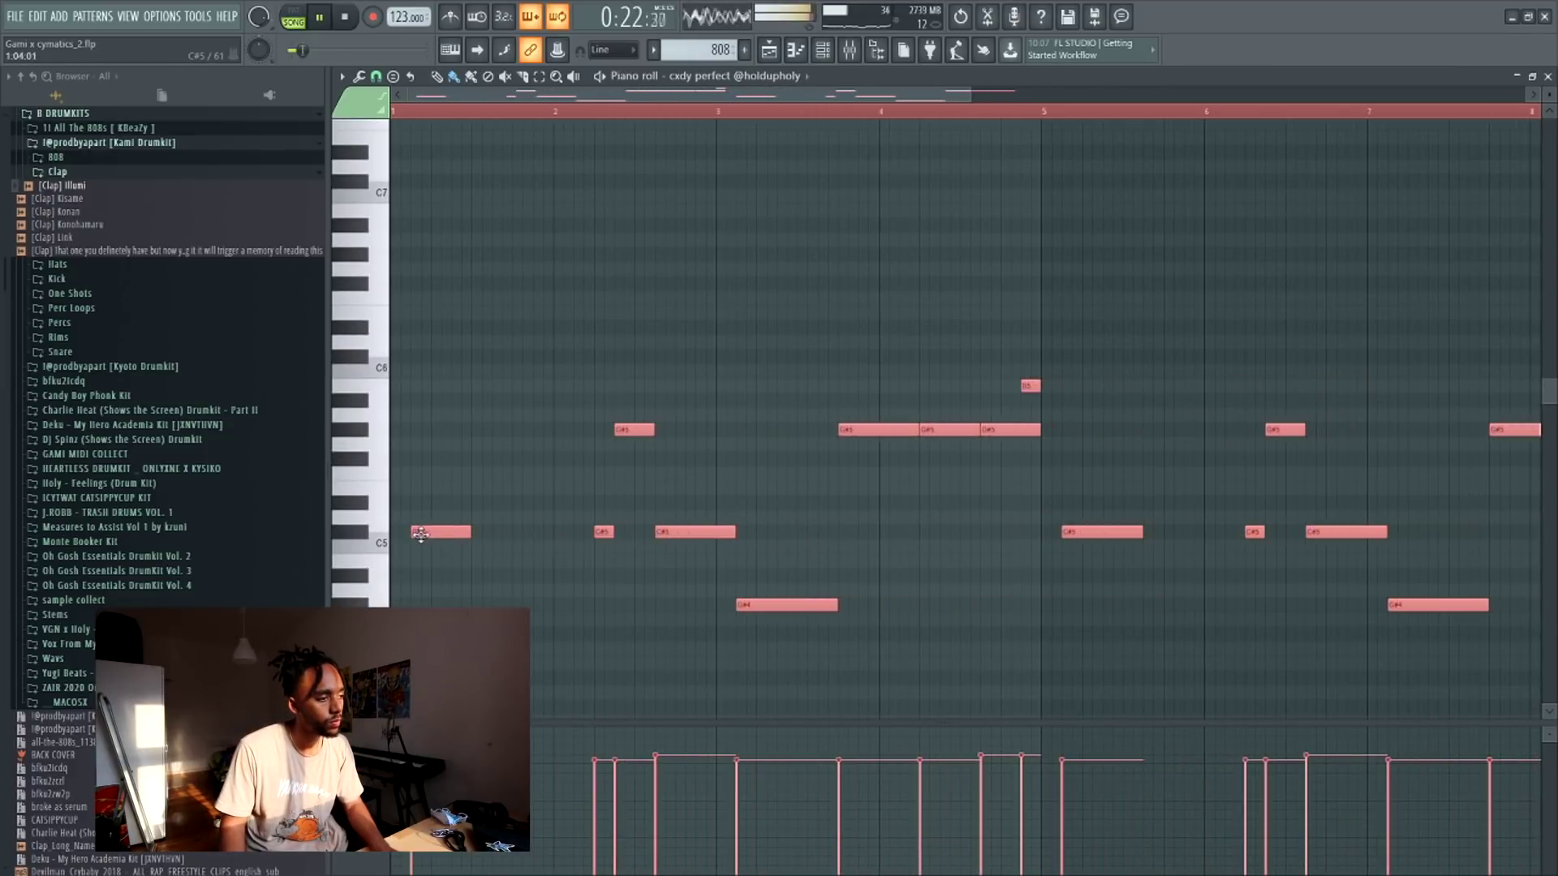
- Place 808 clips at bars 17 and 9 on the track below the drums, and add a Pattern 12 clip at bar 9
left_click(767, 51)
left_click(836, 681)
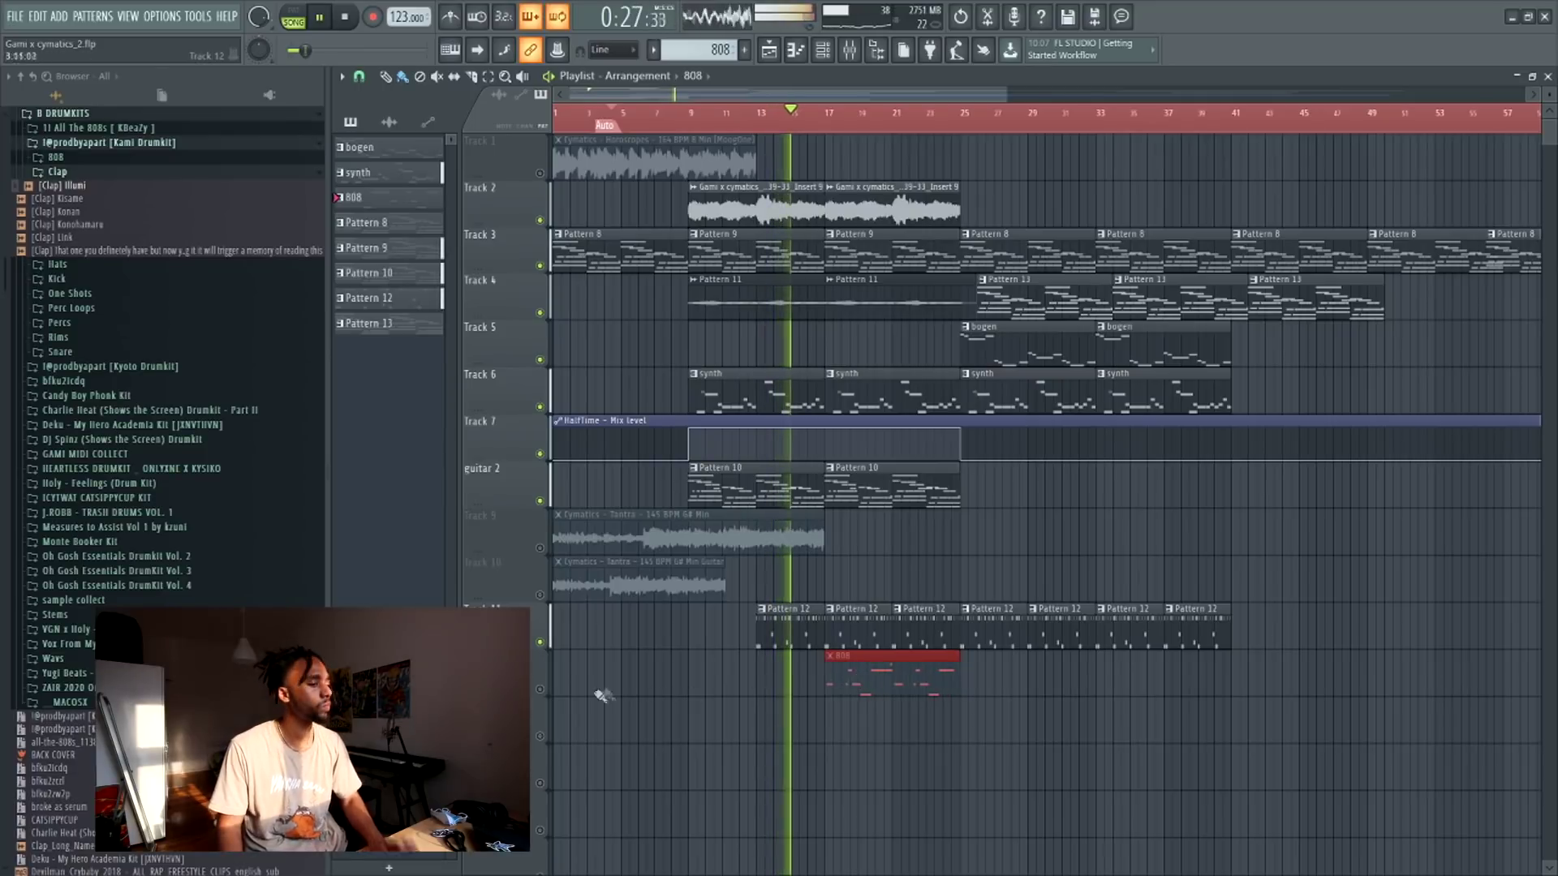
left_click(790, 623)
left_click(719, 630)
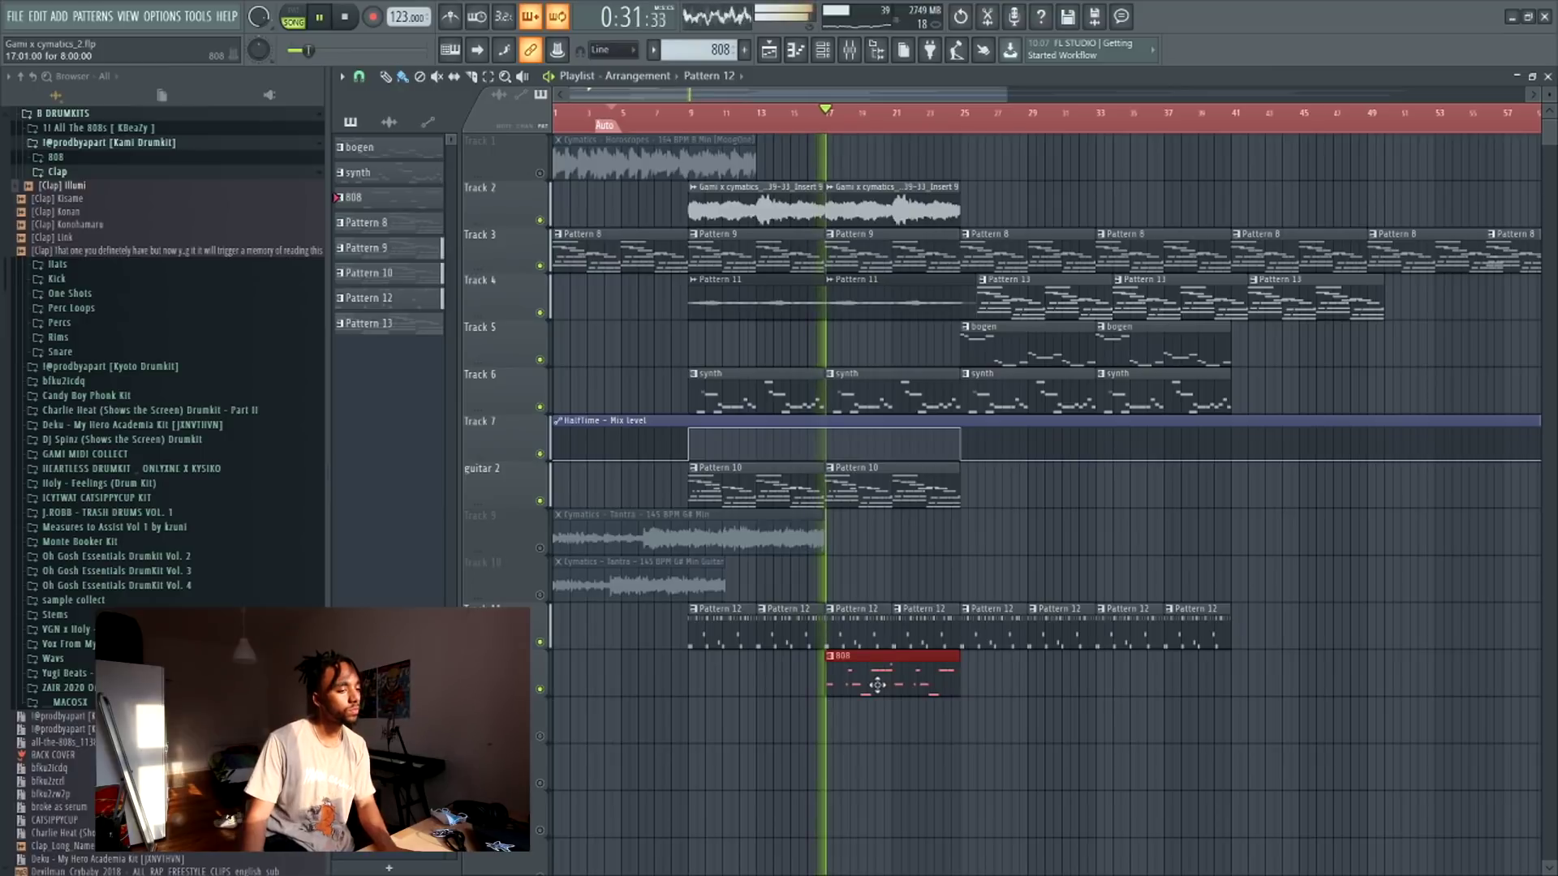
left_click(722, 678)
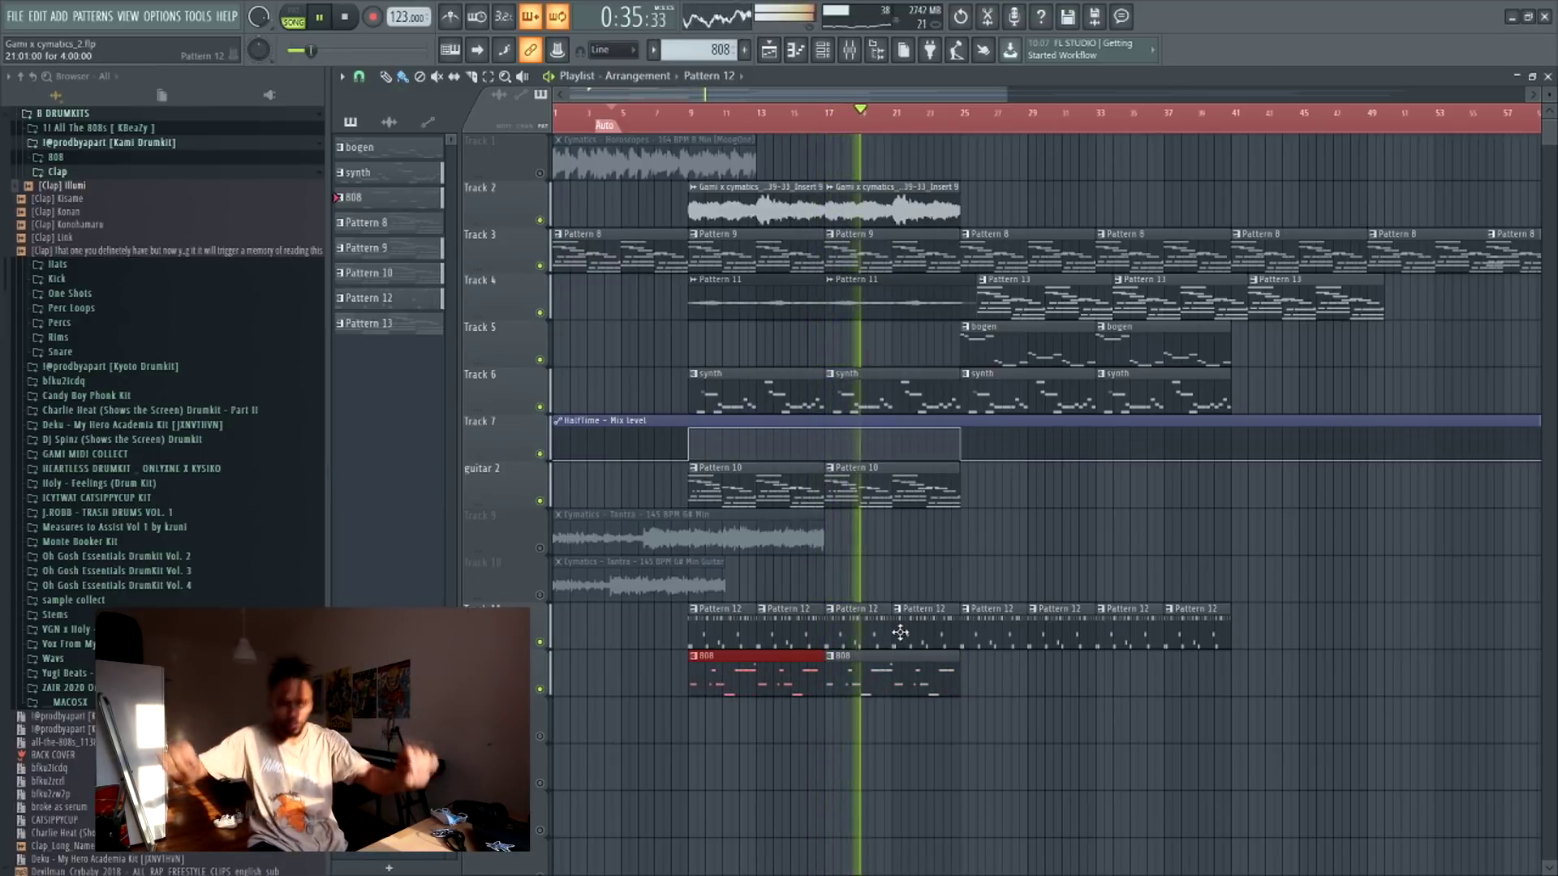
left_click(849, 51)
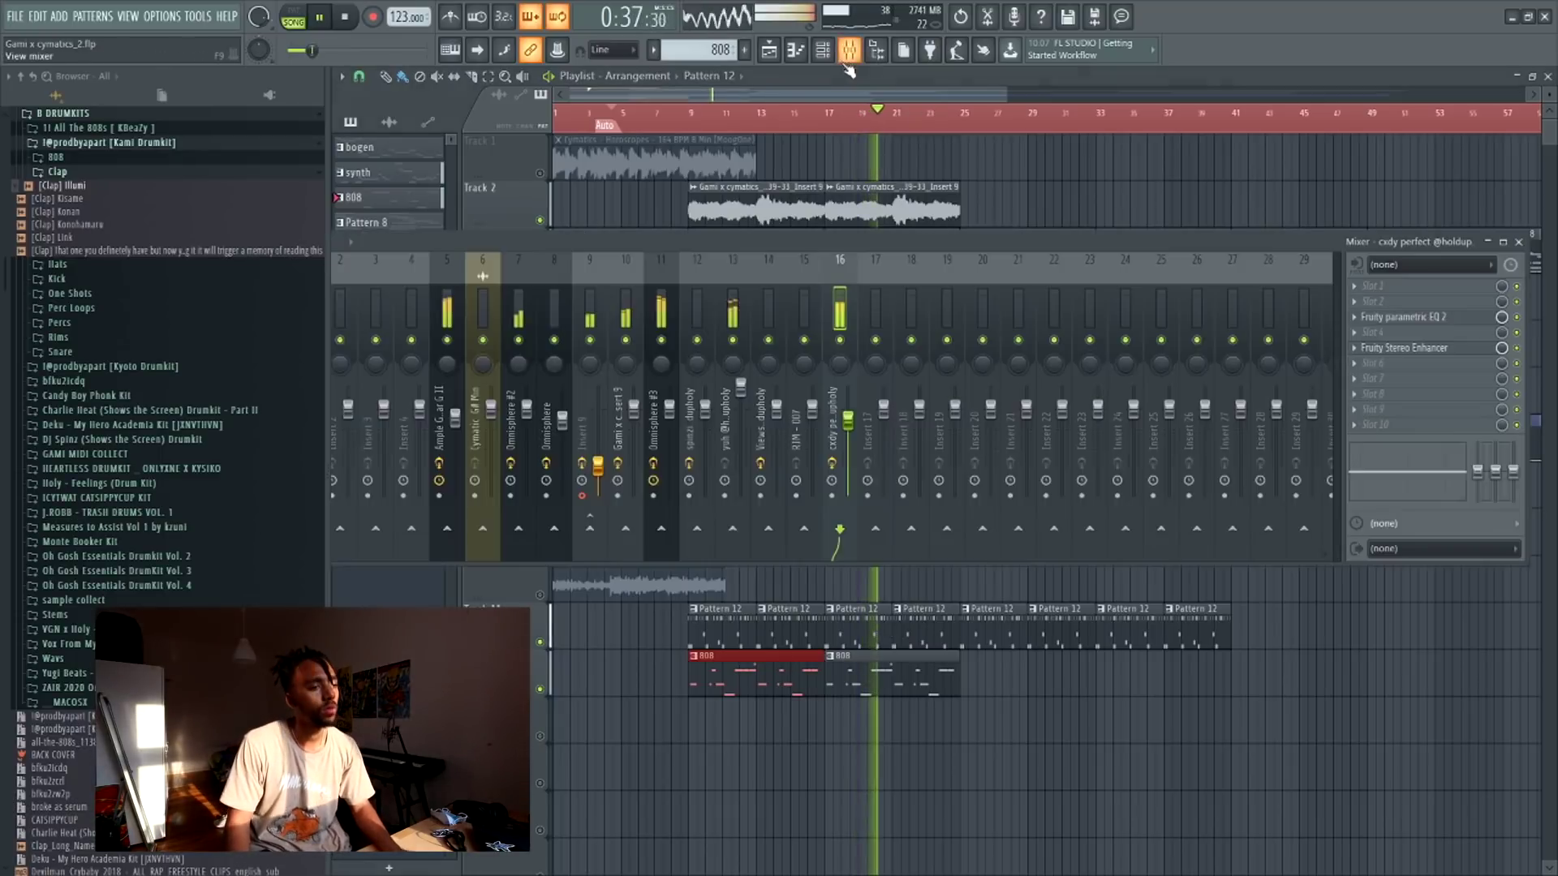
left_click_drag(849, 421, 854, 412)
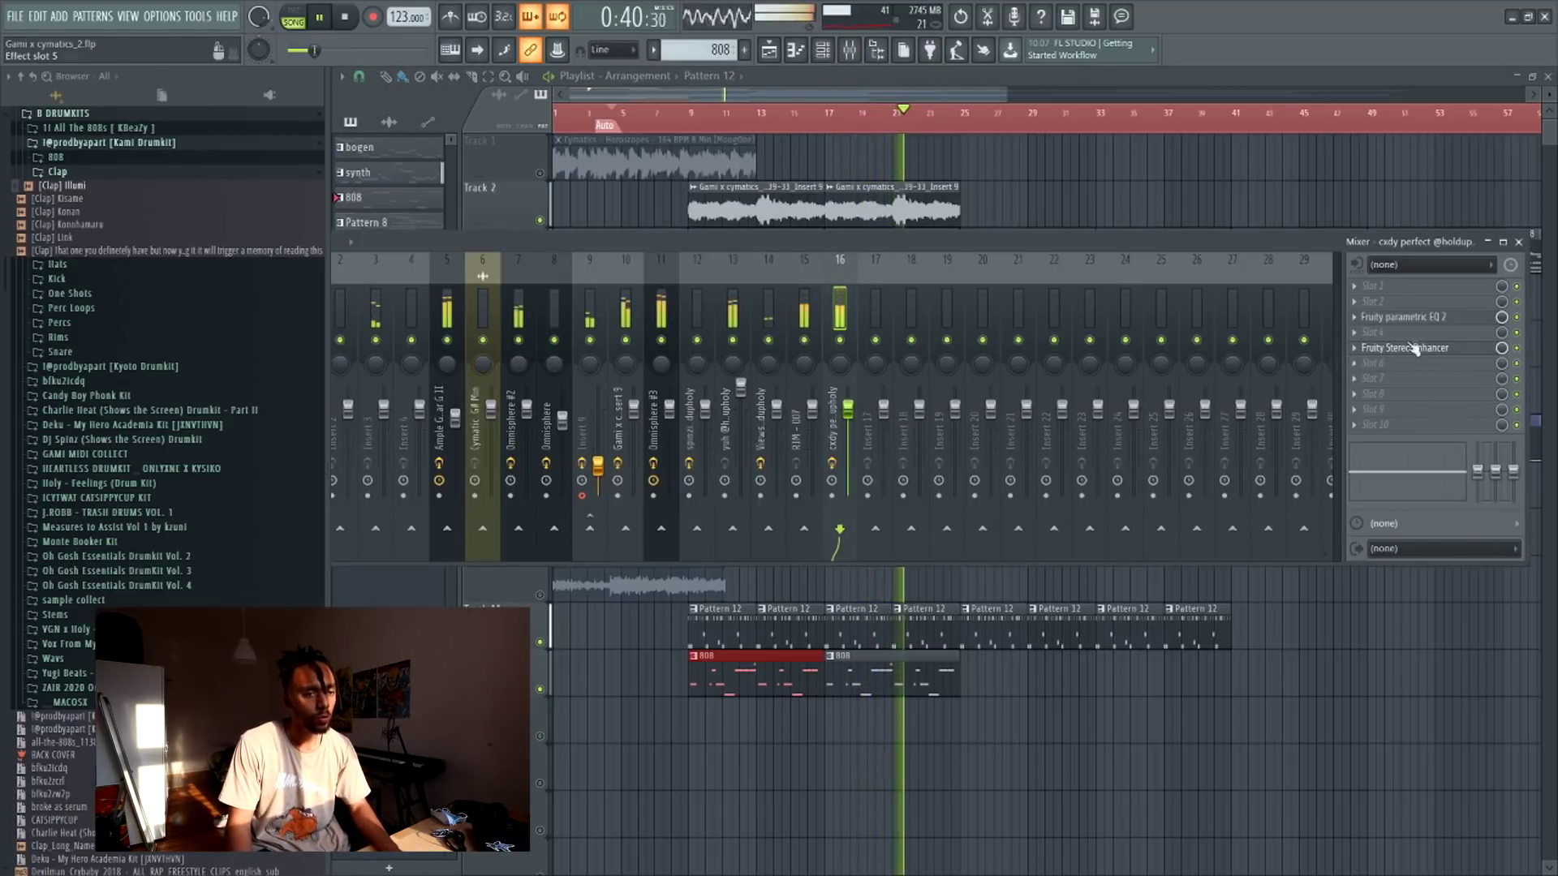
key("space")
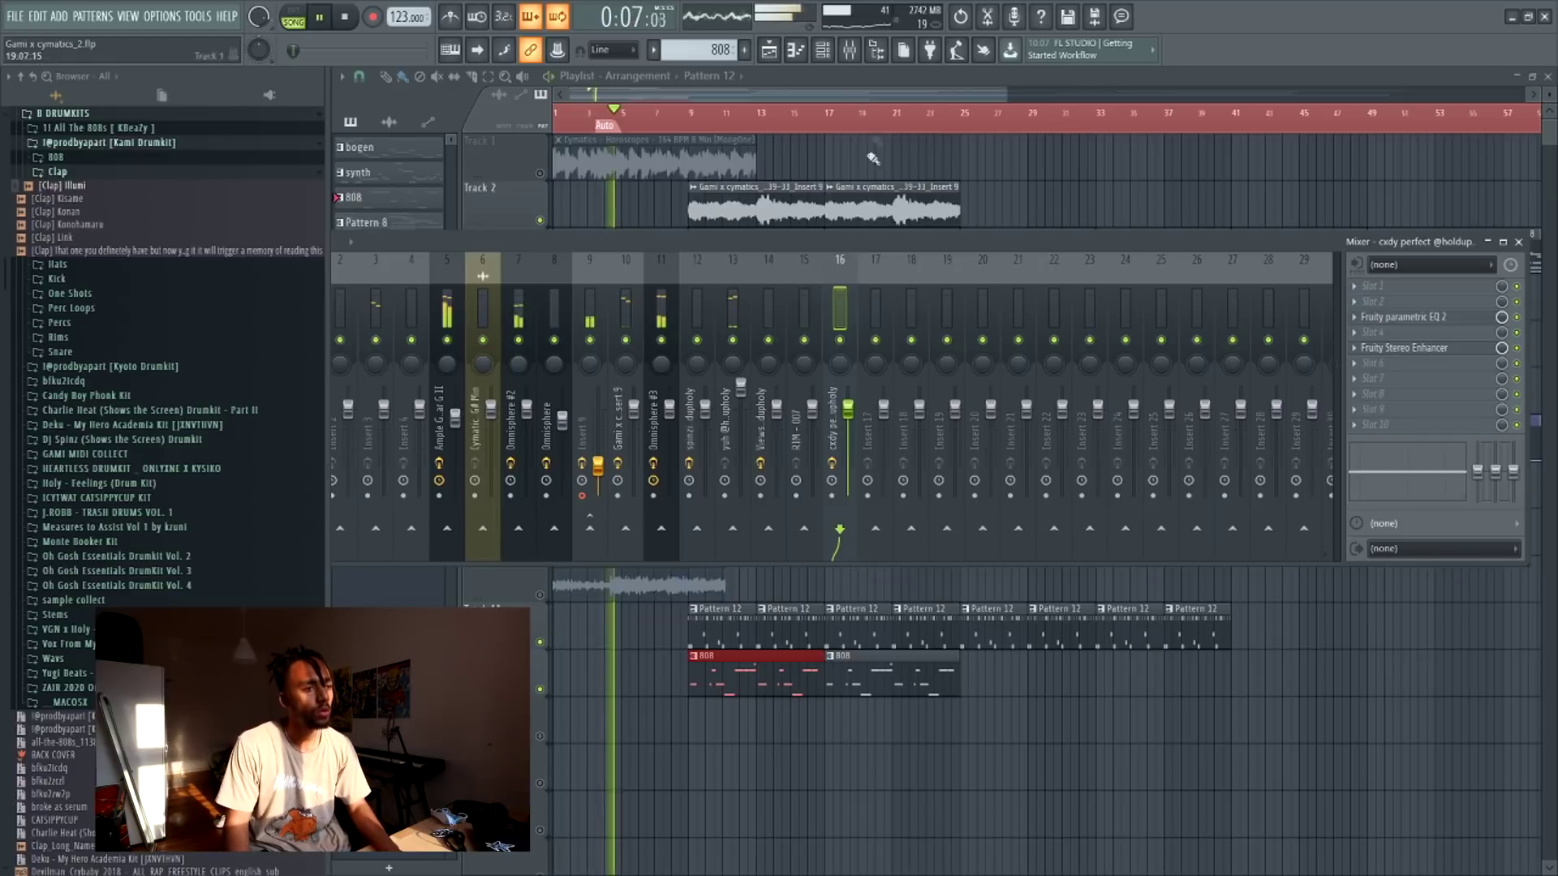